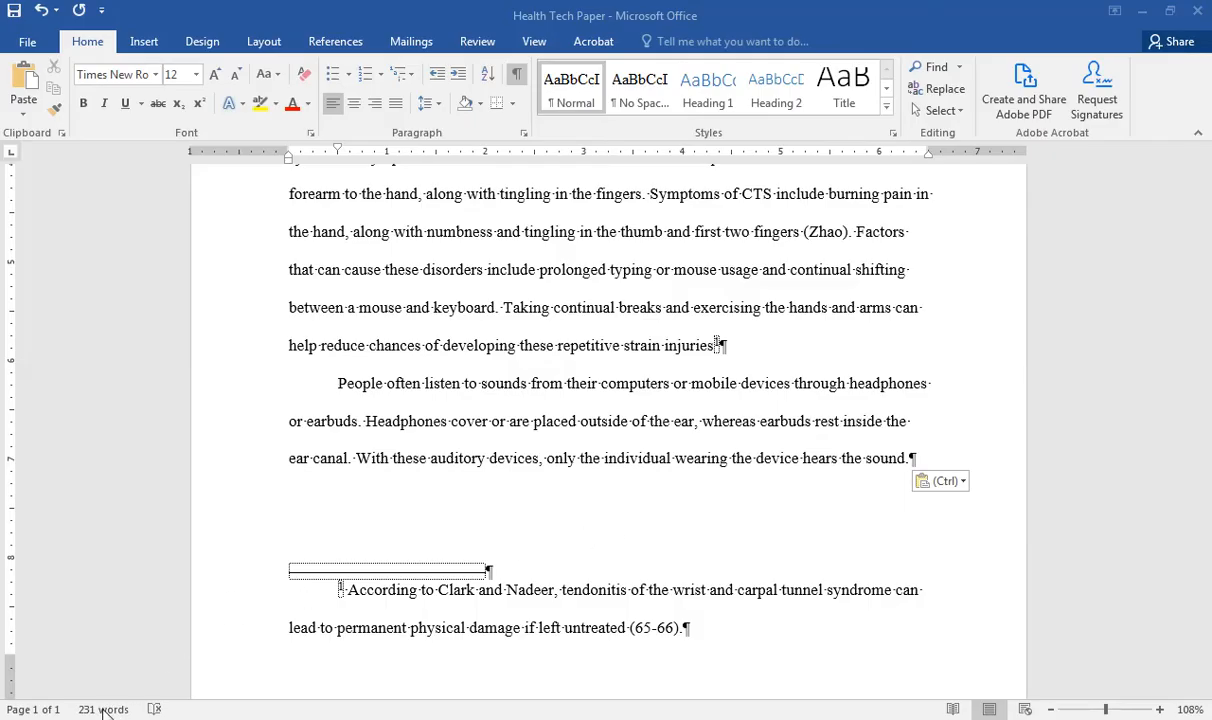
Check the document's word count statistics, including footnotes and endnotes
left_click(105, 710)
left_click(105, 710)
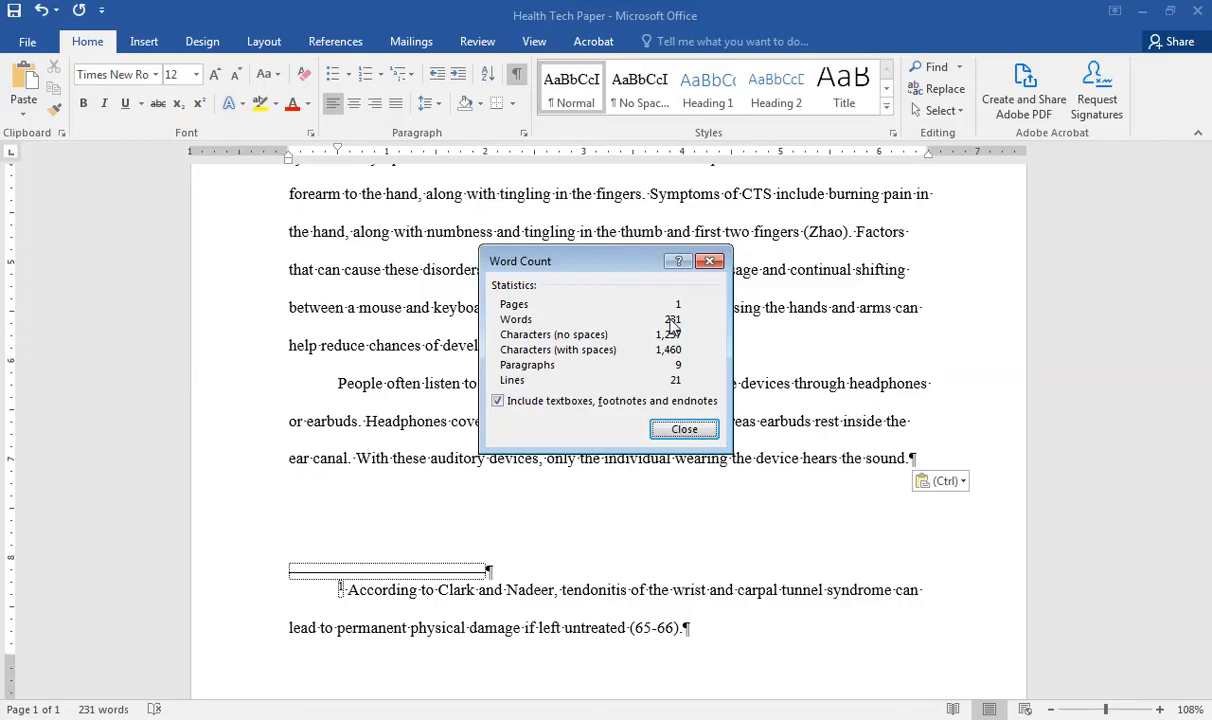
left_click(683, 431)
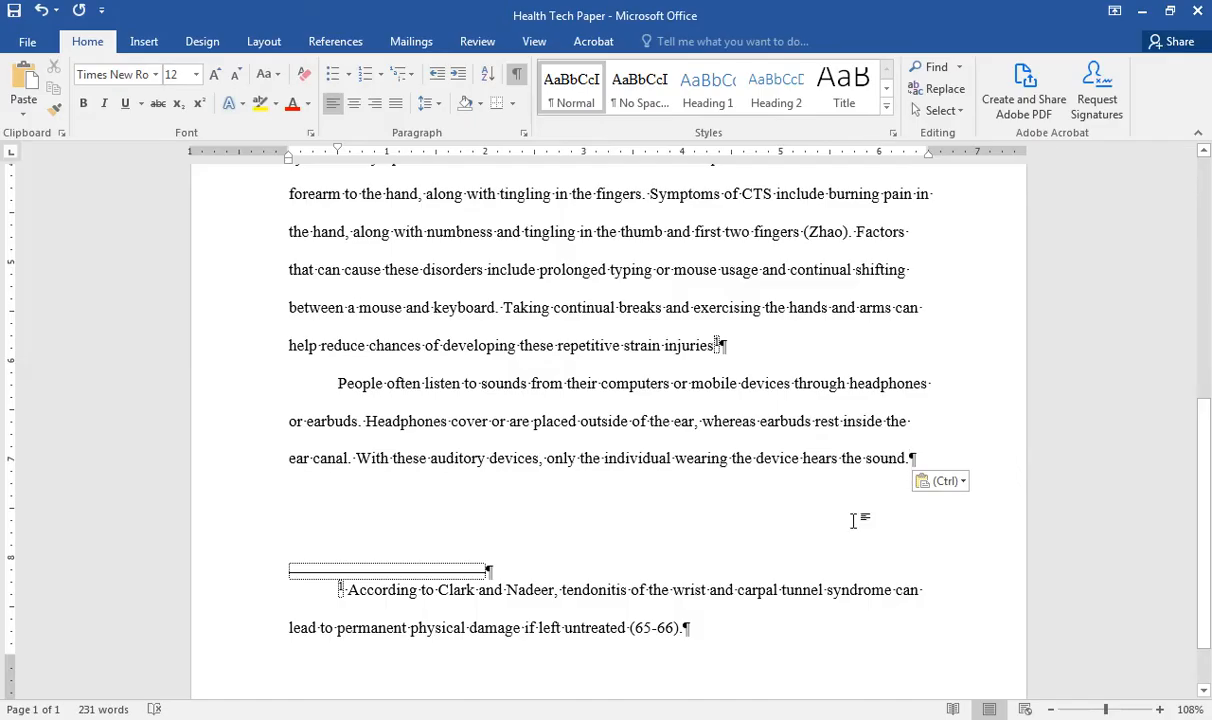
key("Return")
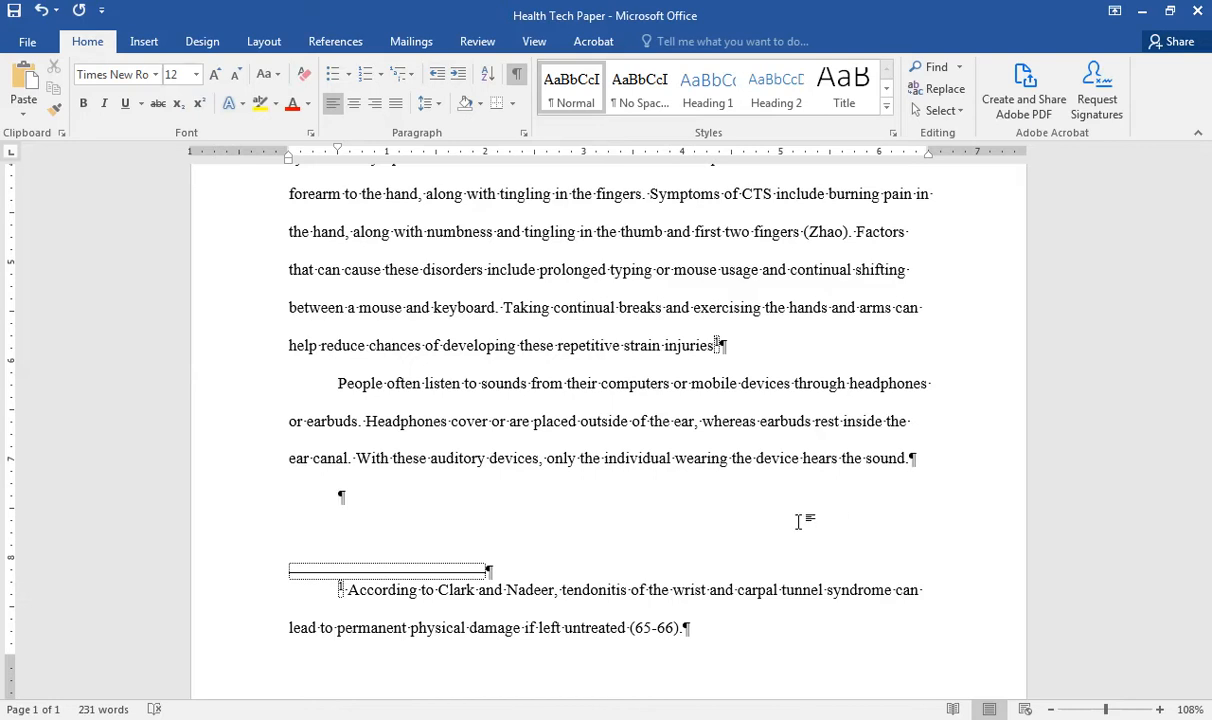
mouse_move(436, 719)
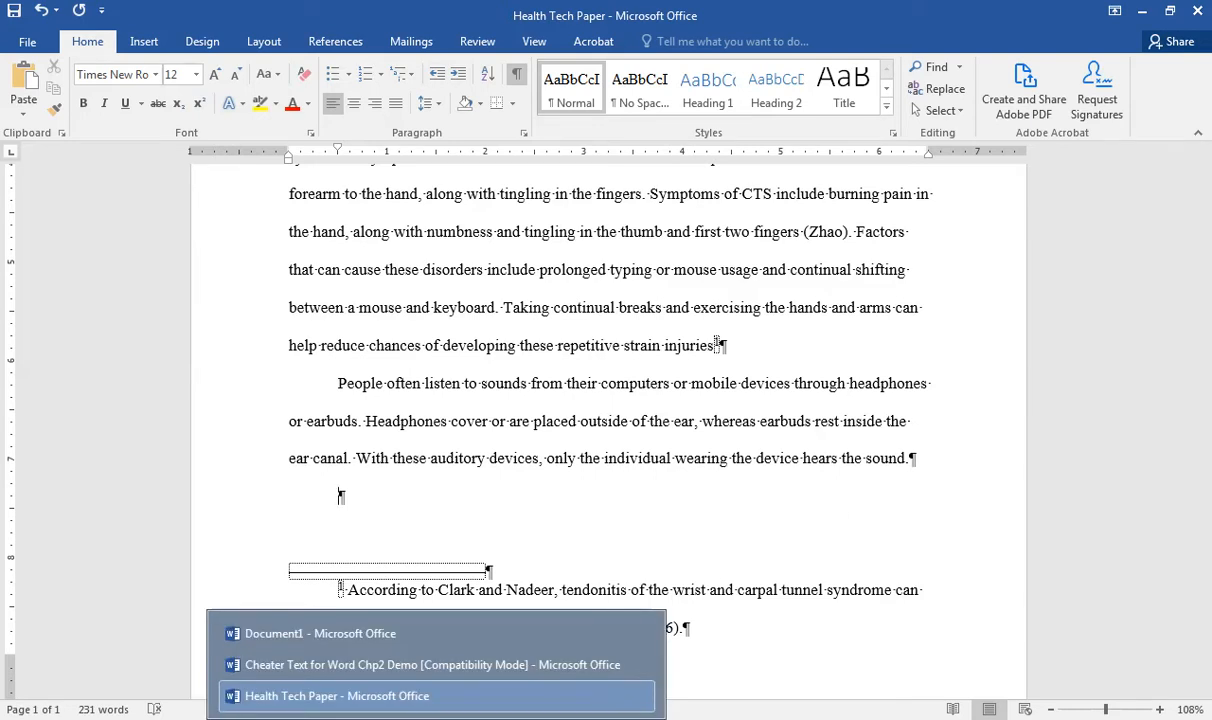
key("BackSpace")
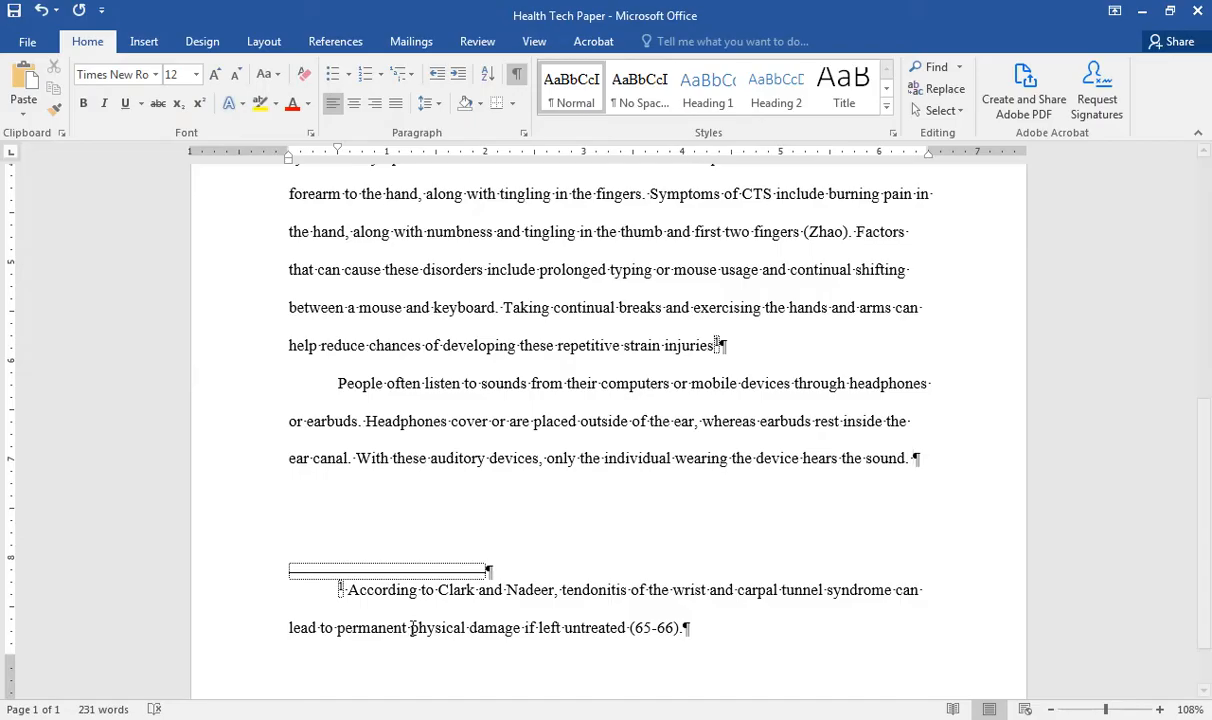
Switch to the Cheater Text for Word Chp2 Demo document and copy the paragraph under CHEATER TEXT #6
left_click(420, 719)
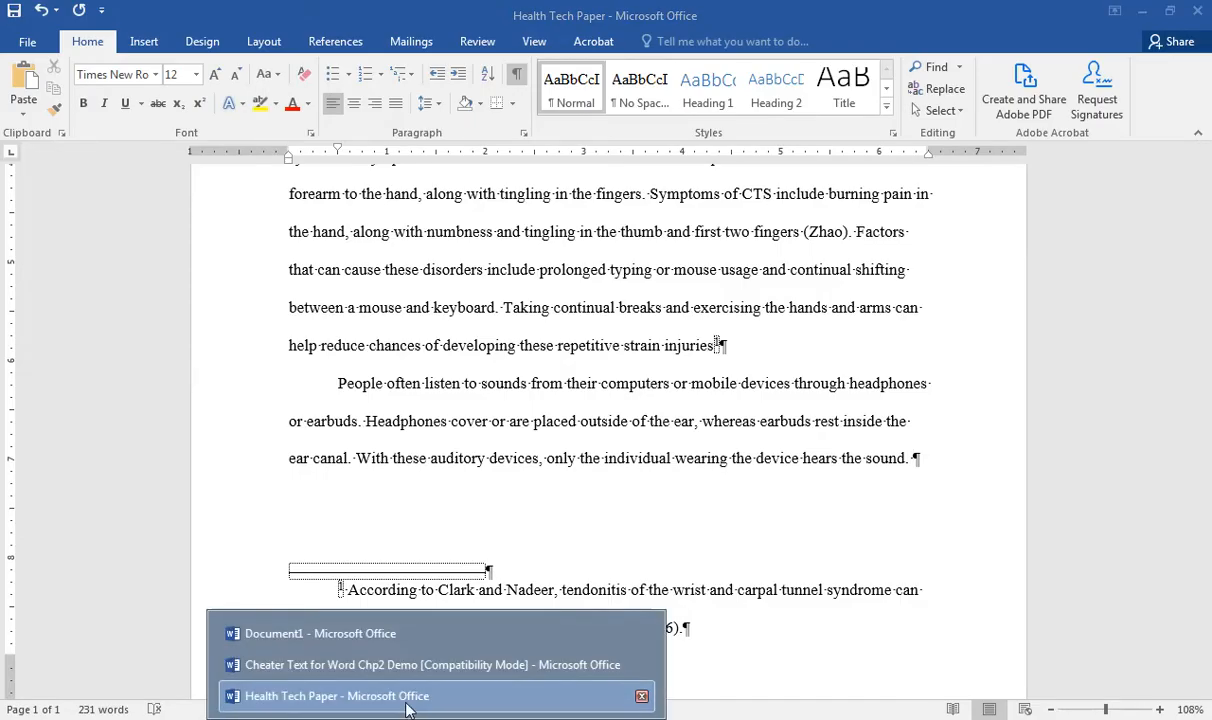
left_click(420, 666)
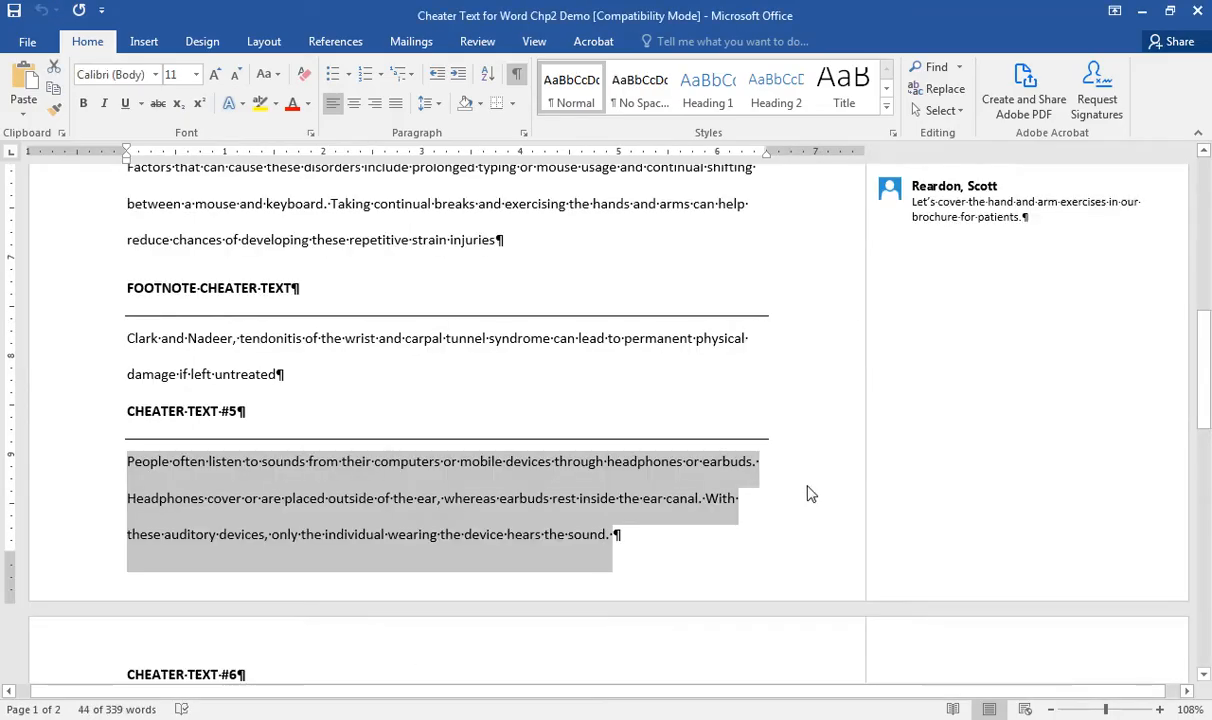
left_click_drag(1205, 378, 1205, 455)
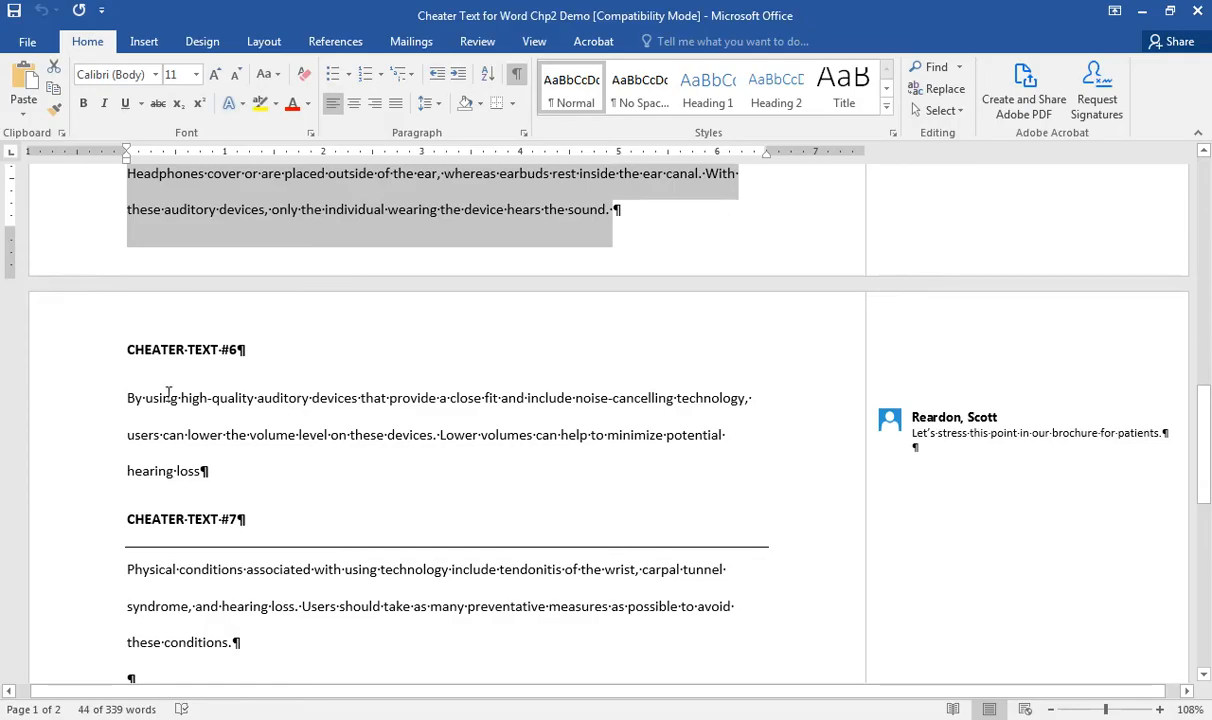
left_click_drag(128, 401, 192, 470)
key("ctrl+c")
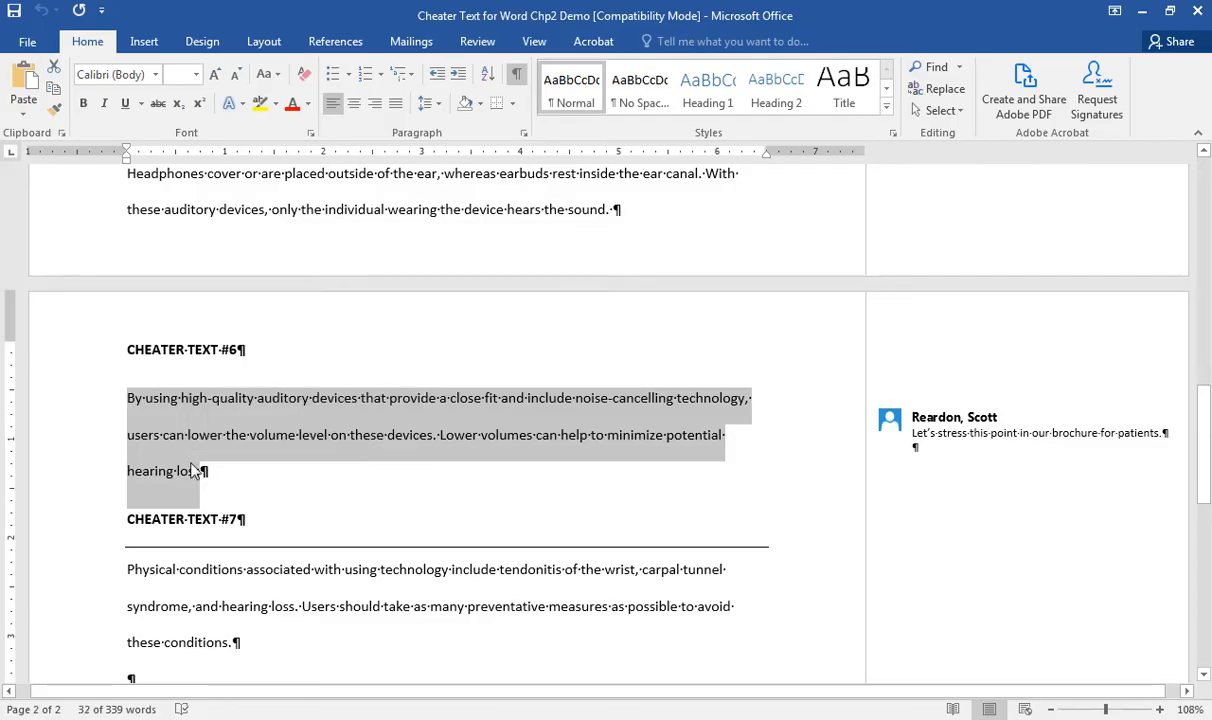
Paste the copied paragraph as text only after the last sentence of the Health Tech Paper document
left_click(436, 719)
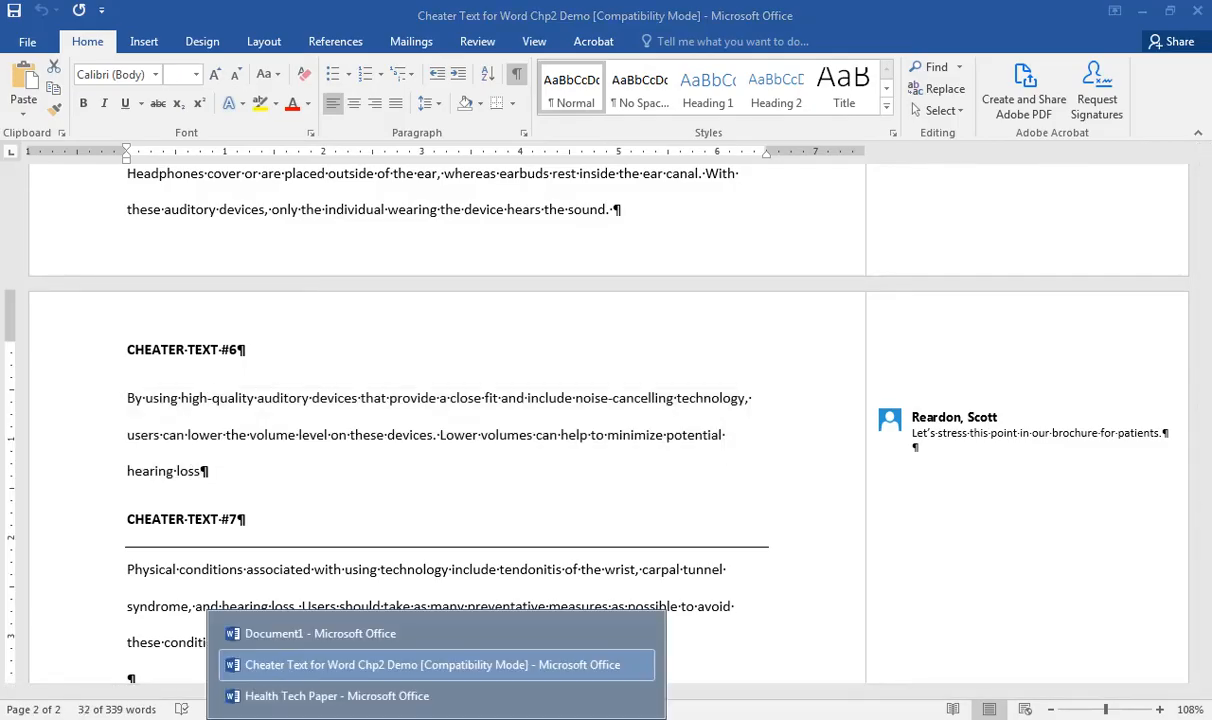
left_click(379, 695)
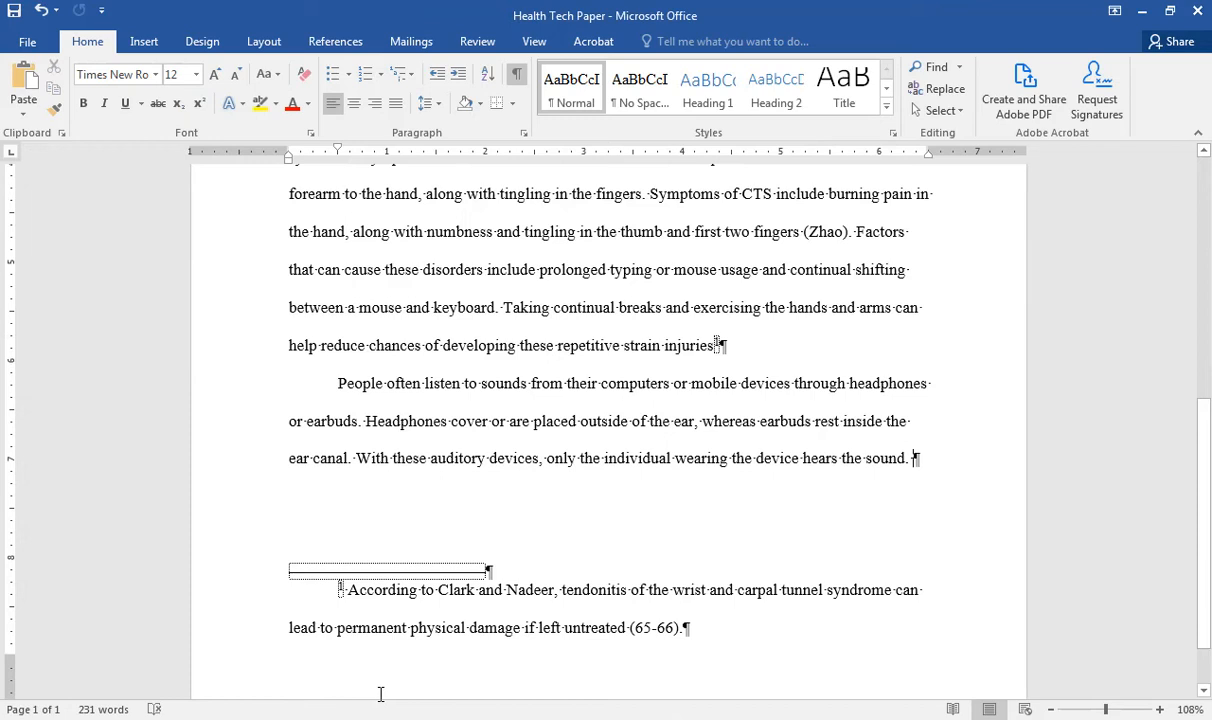
key("ctrl+v")
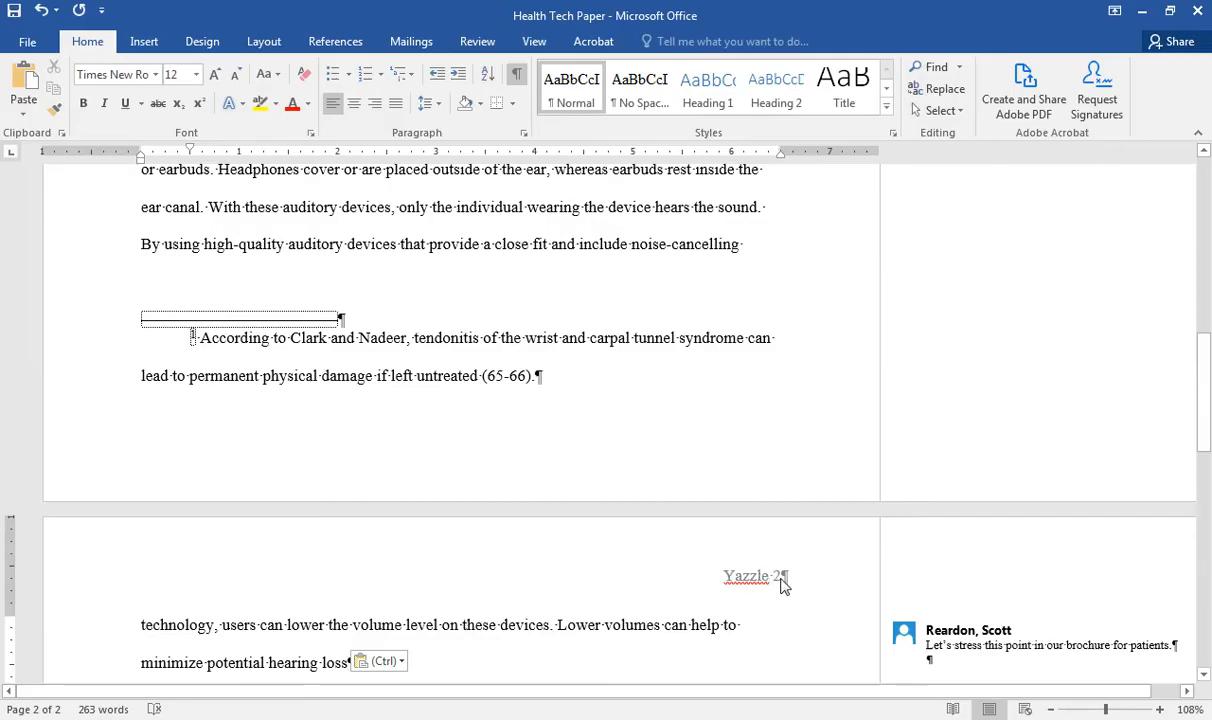
left_click(401, 664)
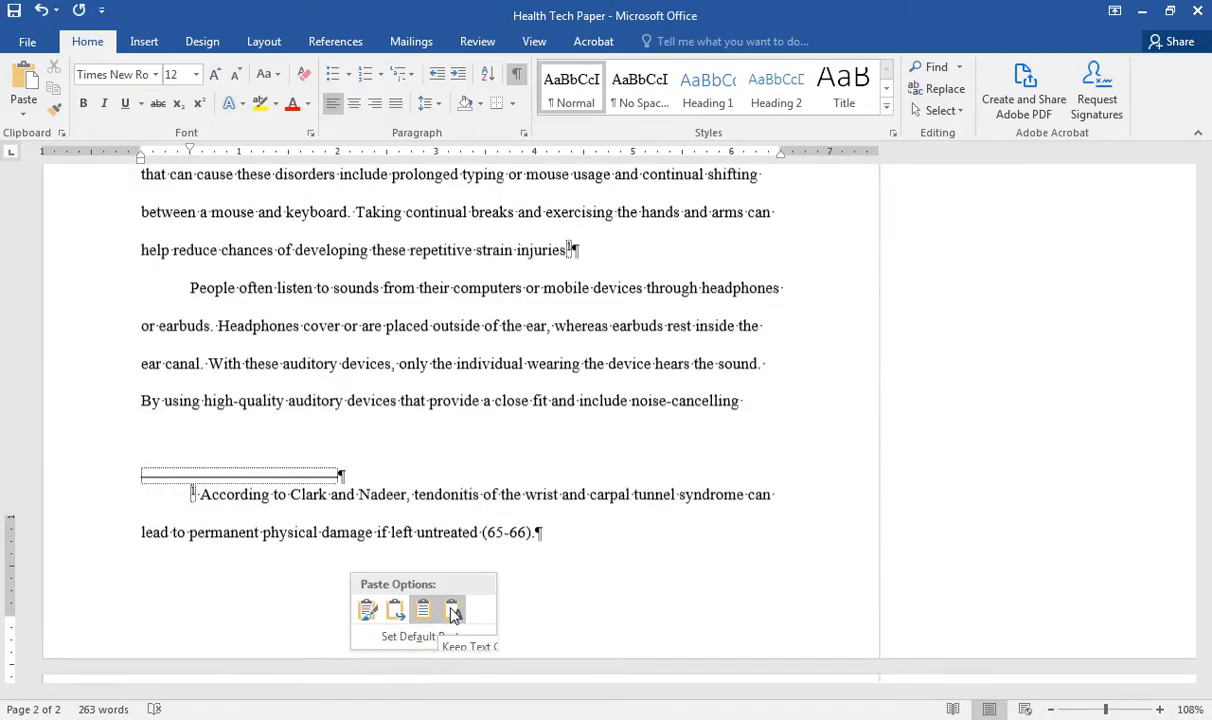
left_click(452, 612)
scroll(757, 438, "down", 3)
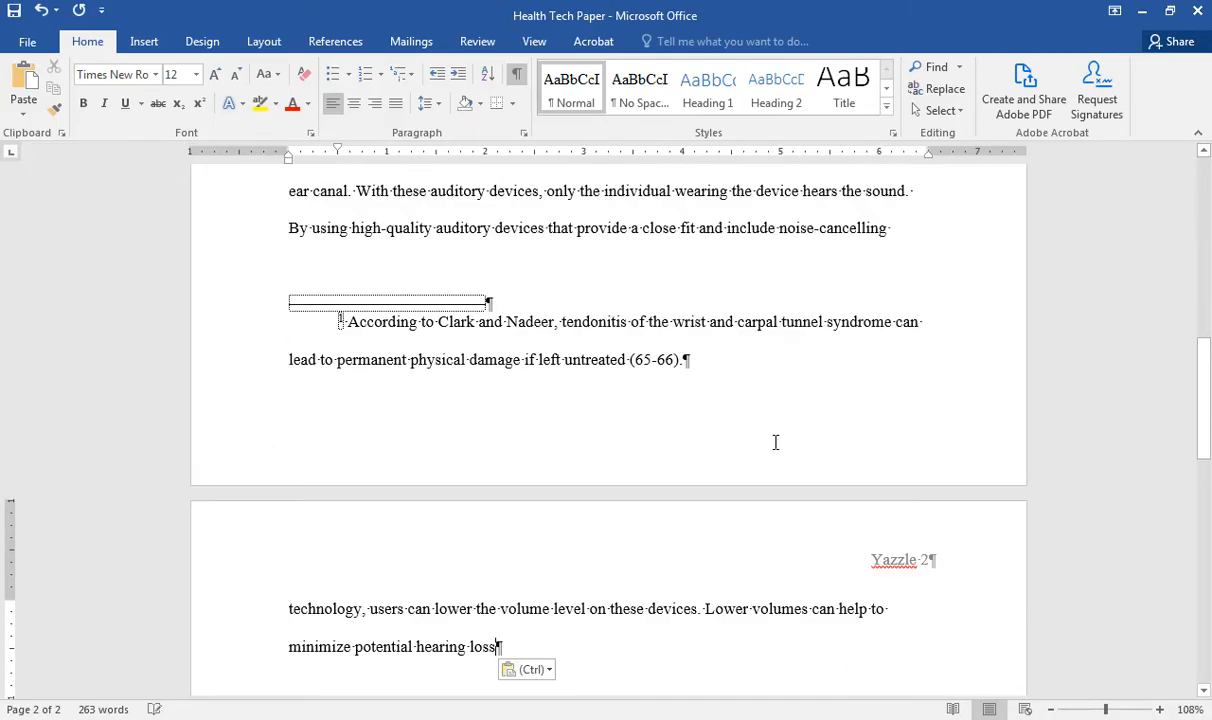
Start a new citation source after "hearing loss", set its type to Web site and show all bibliography fields
left_click_drag(1203, 390, 1205, 444)
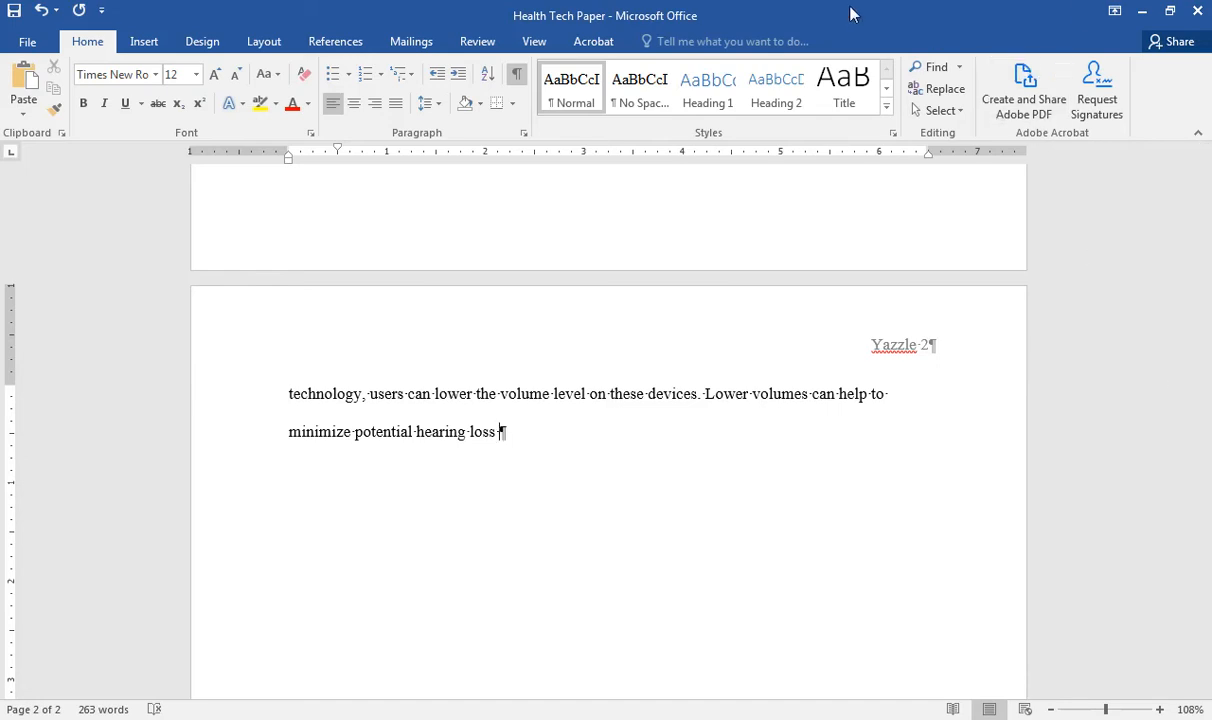
left_click(335, 42)
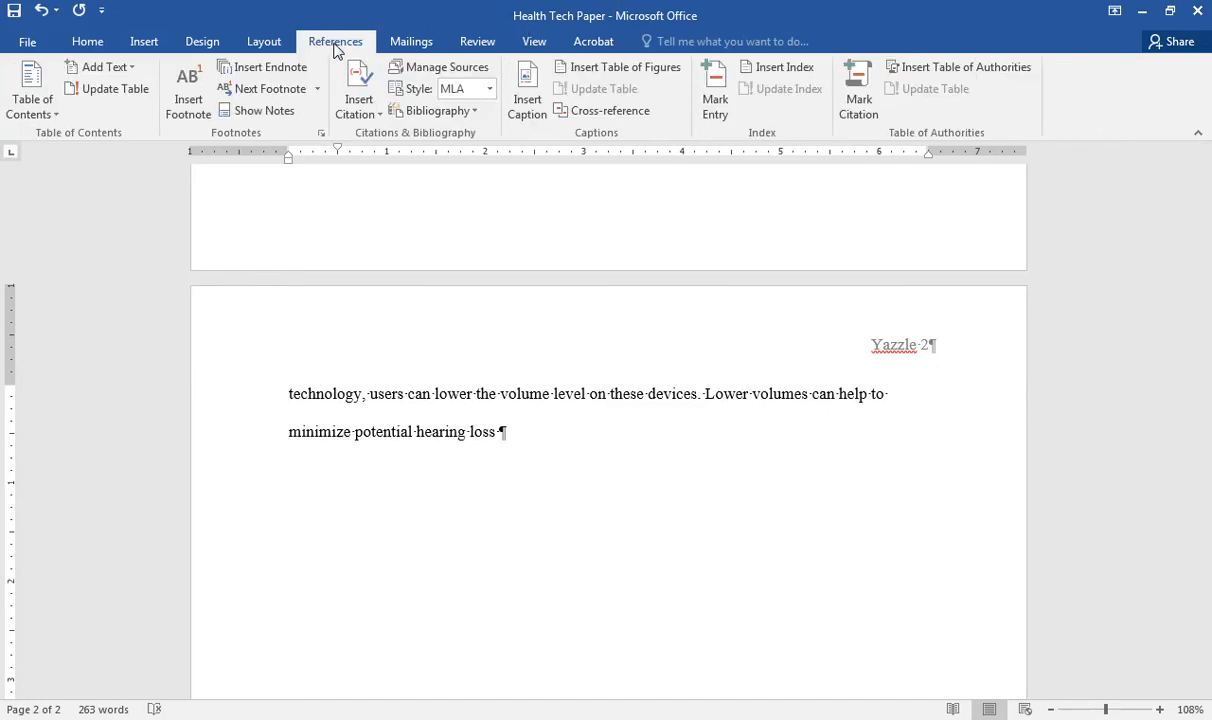
left_click(359, 104)
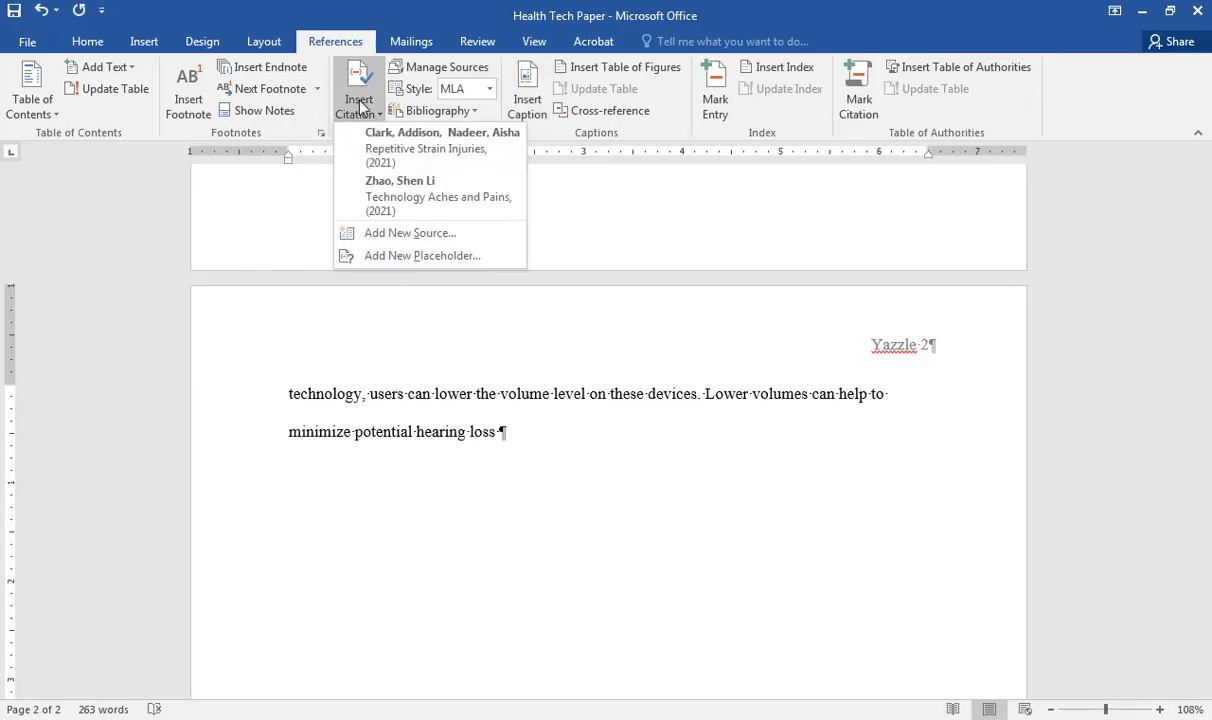
left_click(390, 234)
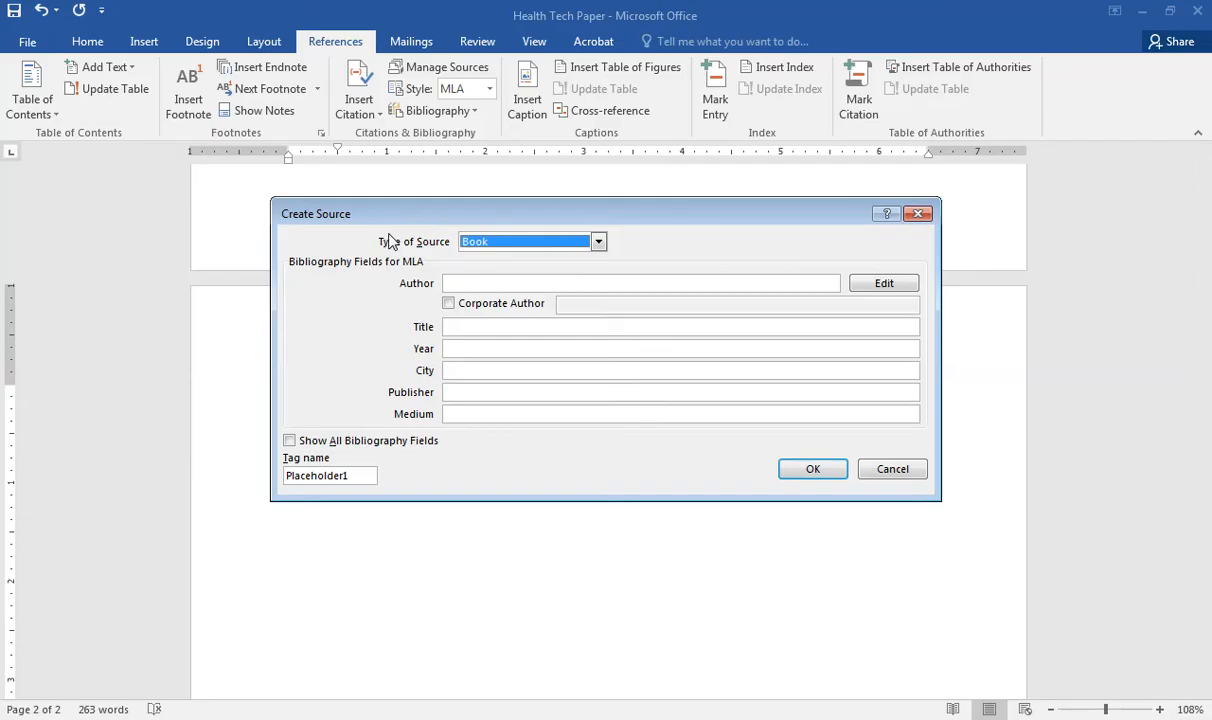
left_click(598, 242)
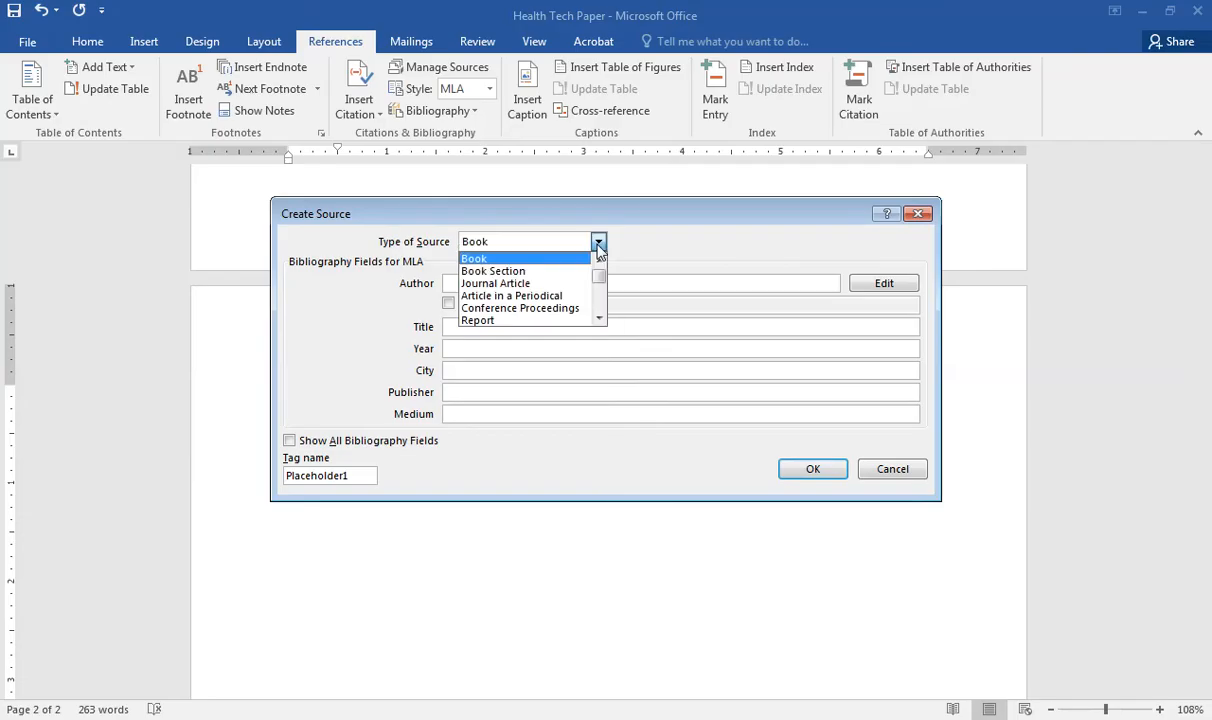
scroll(570, 268, "down", 2)
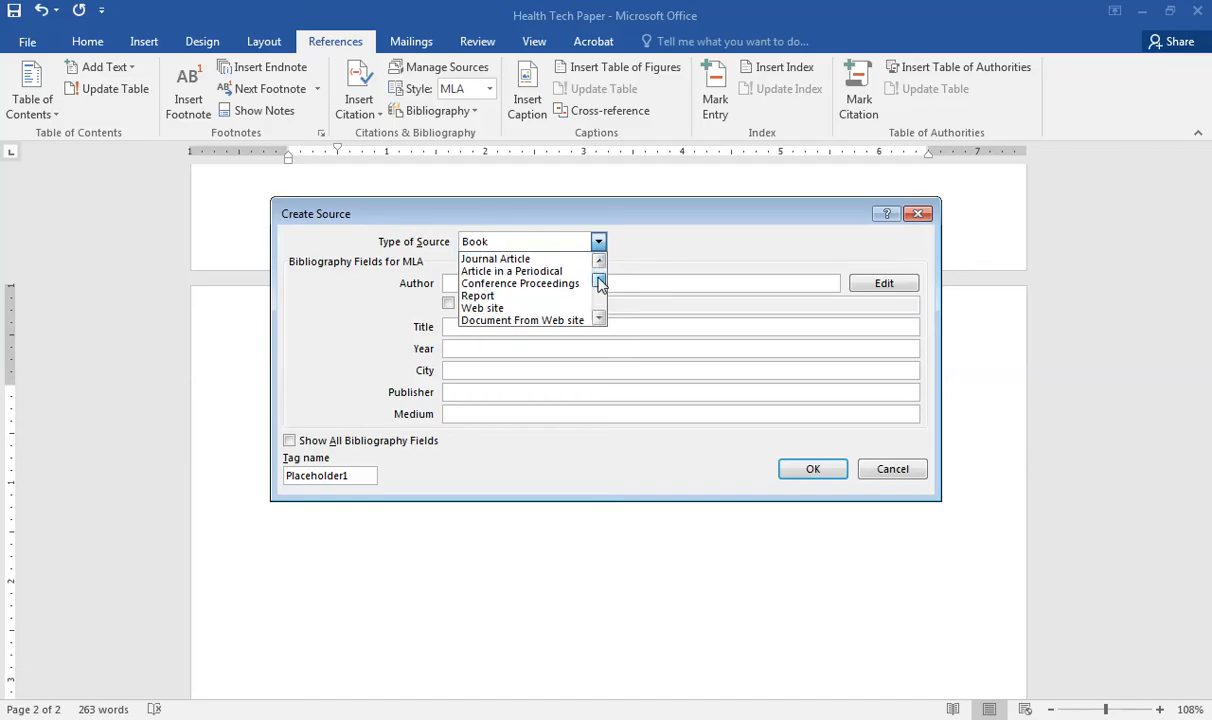
left_click(535, 310)
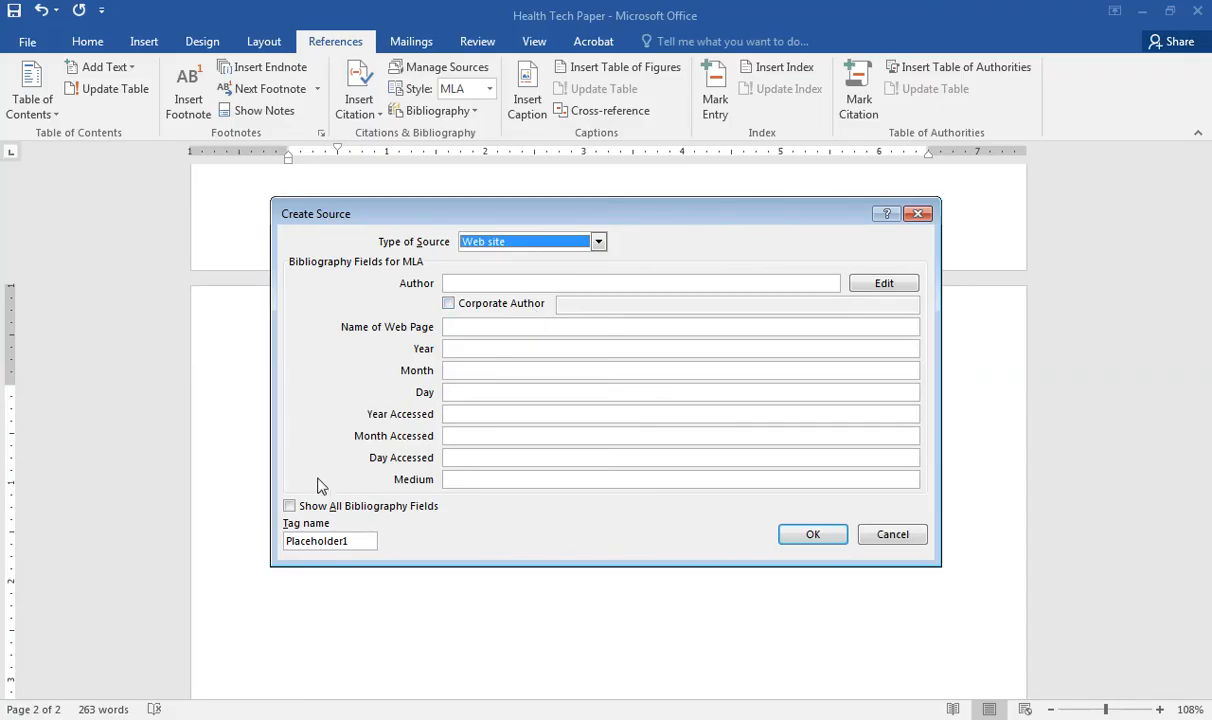
left_click(289, 506)
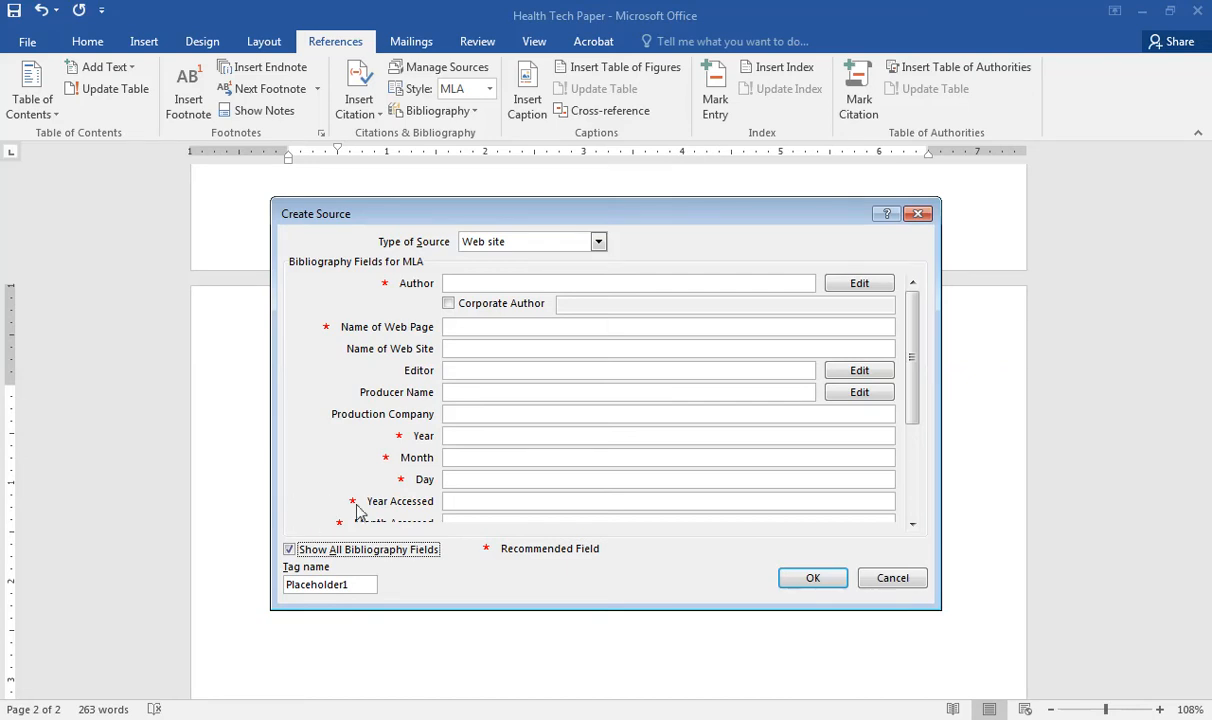
Enter the author's name and the web page name "Technology and Your Hearing" for the source
left_click(455, 284)
type("Sanchez, Jorge")
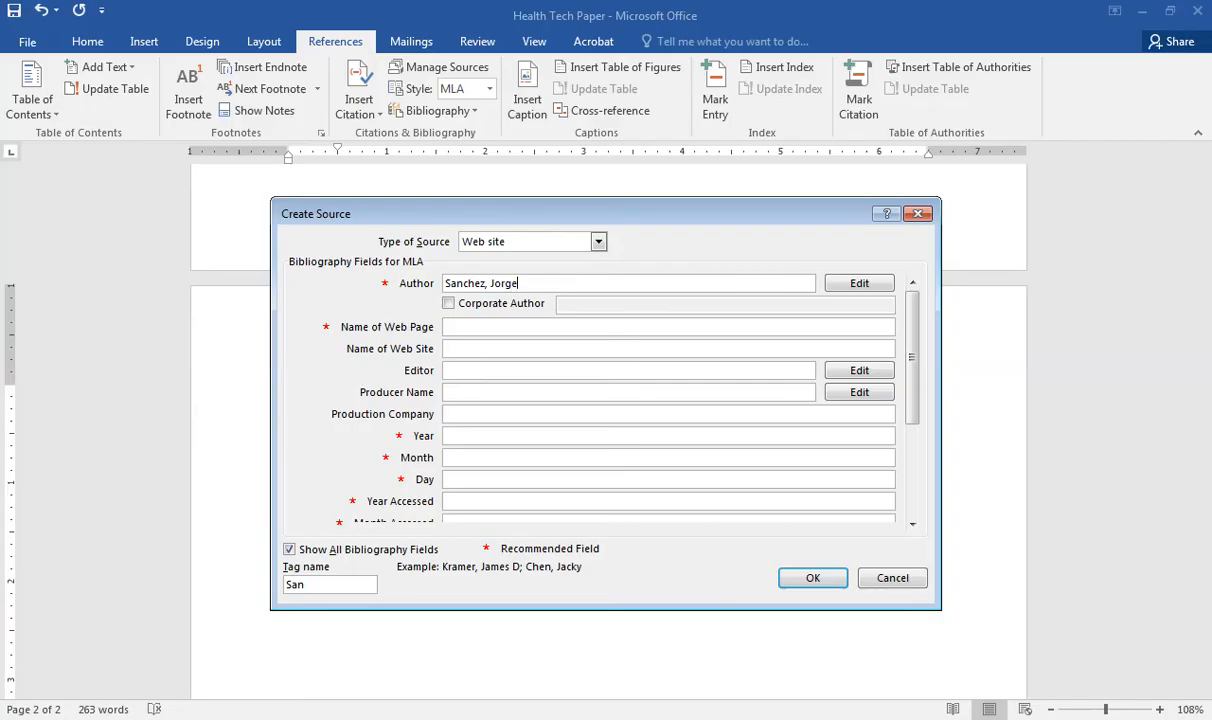
left_click(451, 329)
type("Te")
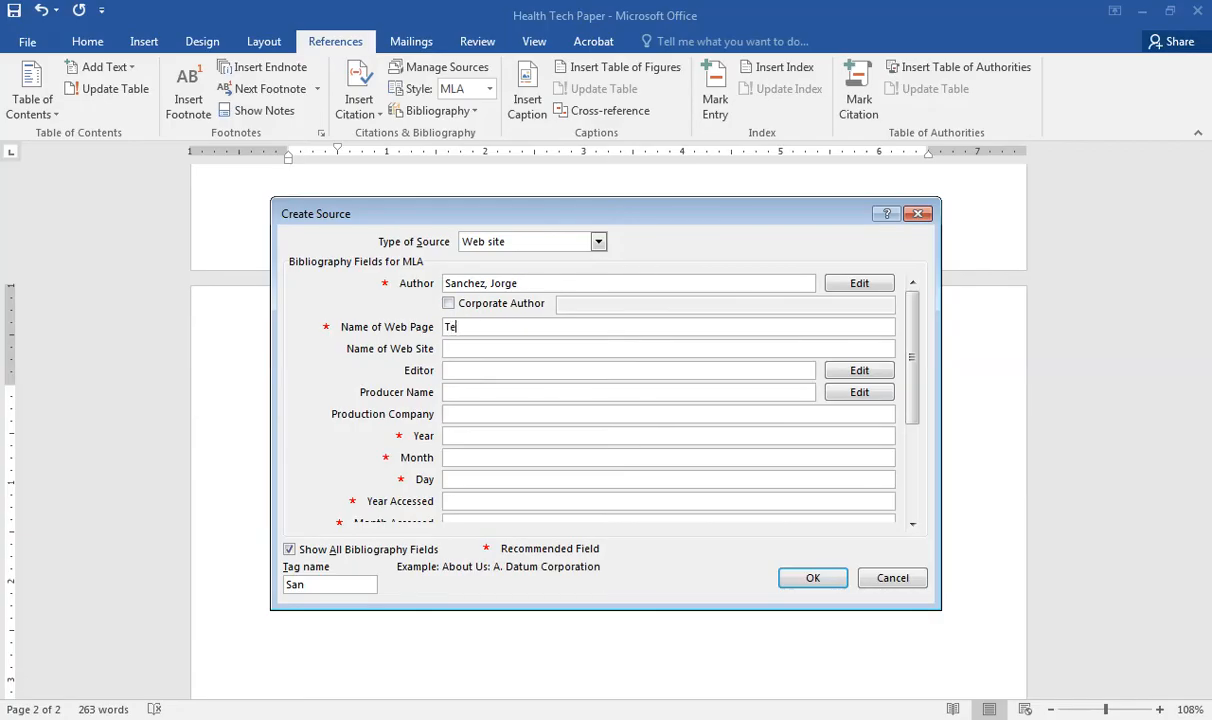
type("chnology and Your Hearing")
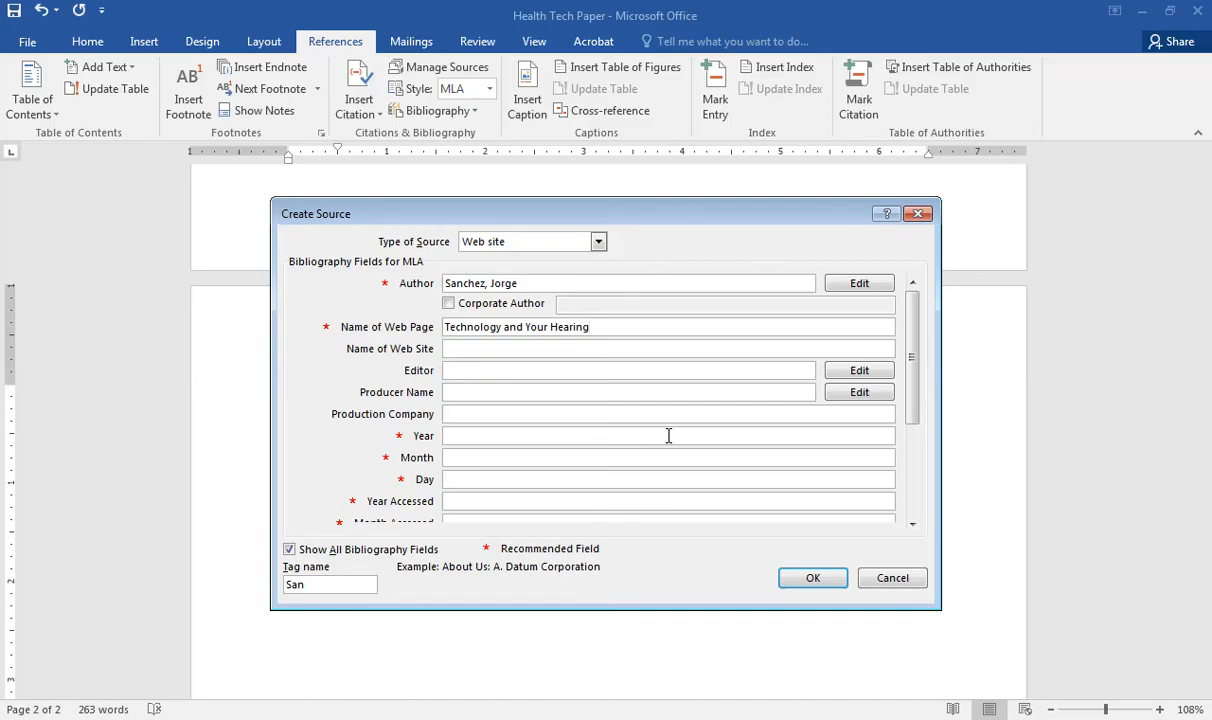
Set the source's access date to year 2021, month Oct. and day 1
left_click(466, 500)
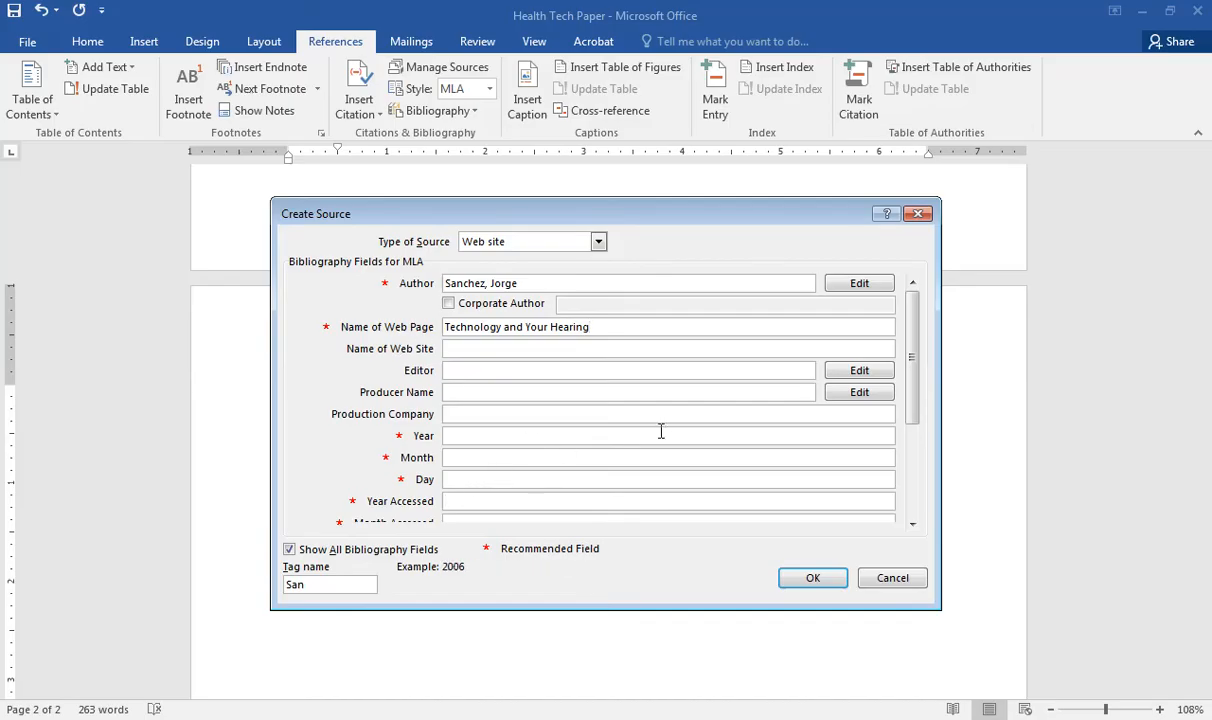
mouse_move(911, 378)
left_mouse_down()
mouse_move(911, 408)
mouse_move(909, 398)
left_mouse_up()
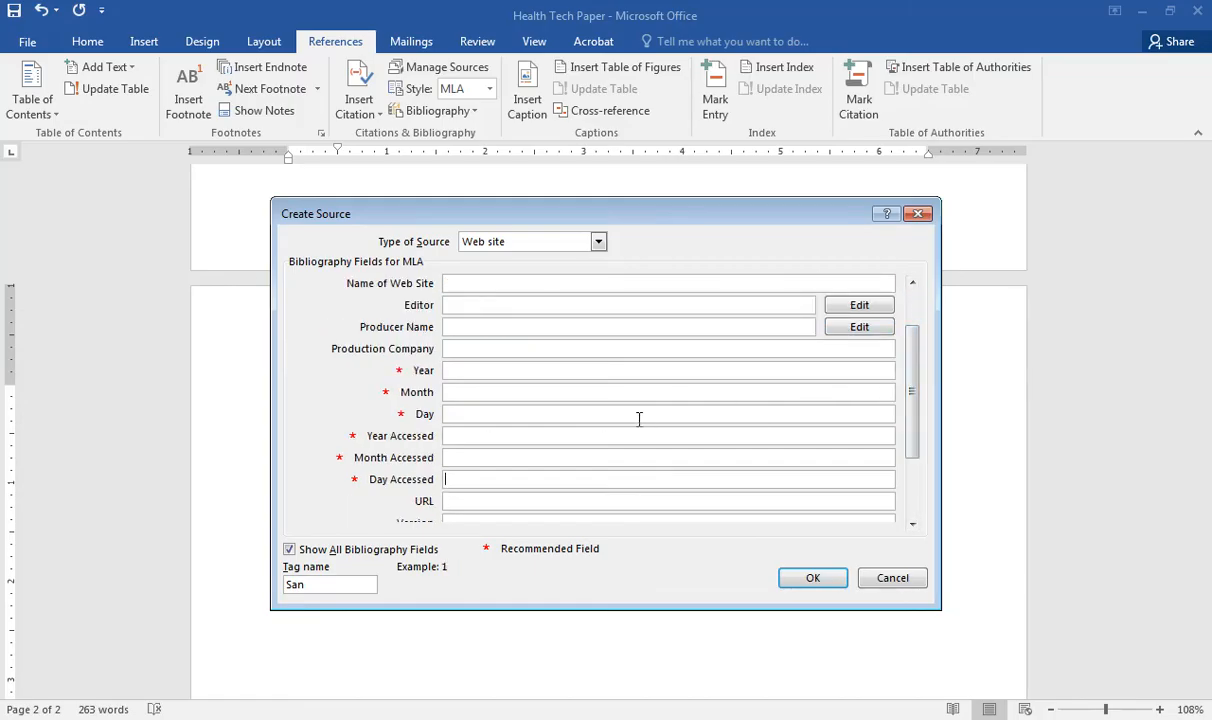
left_click(563, 478)
left_click(488, 436)
type("2021")
left_click(474, 461)
type("Oct.")
left_click(458, 480)
type("1")
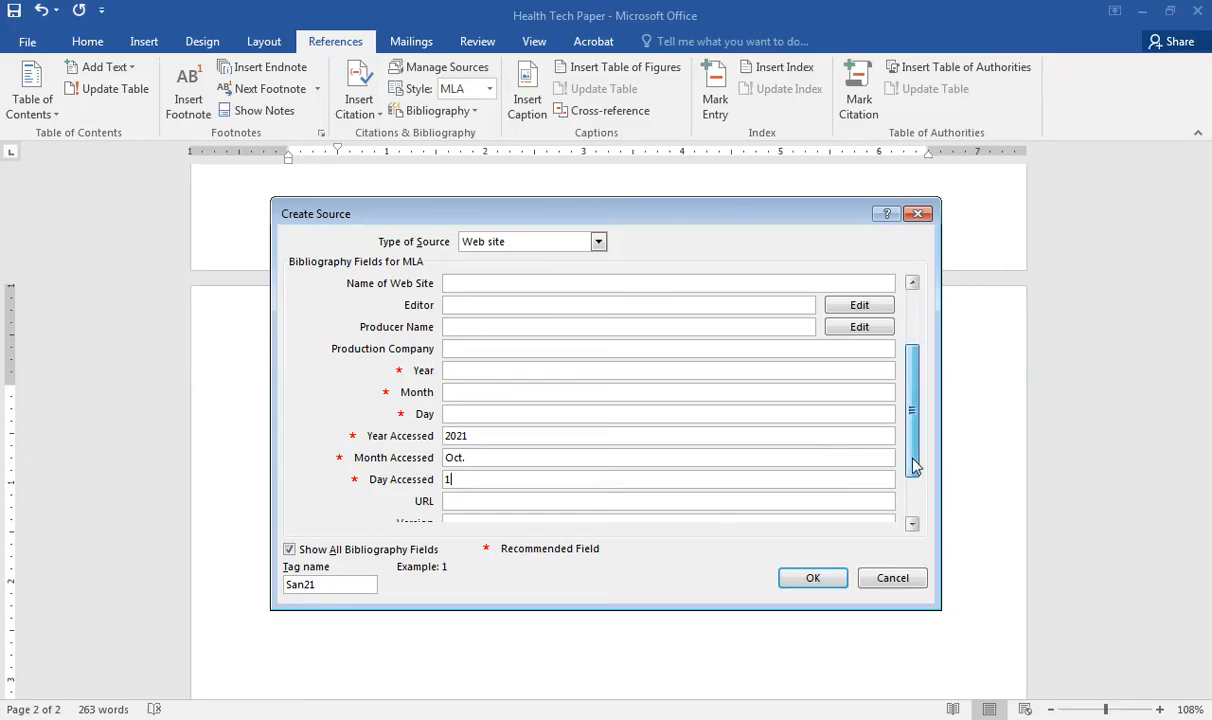
Set the source's medium to Web and insert its citation in the text
scroll(912, 476, "down", 1)
left_click(778, 460)
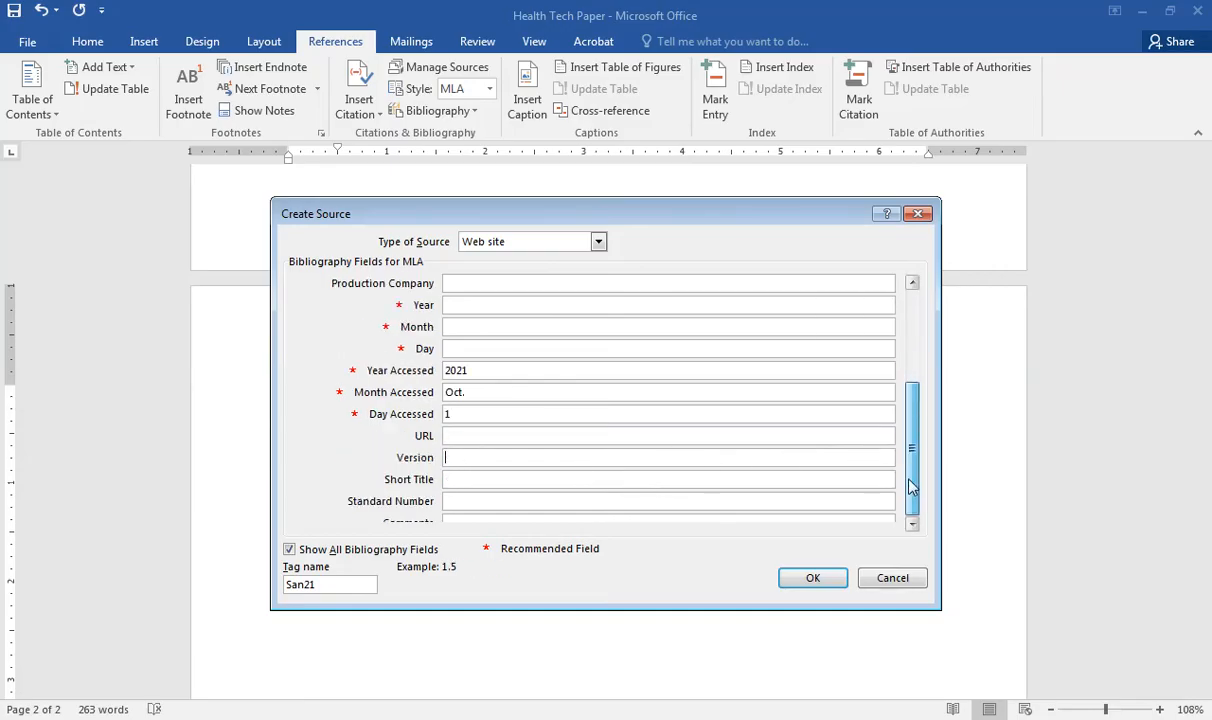
scroll(909, 487, "down", 1)
left_click(495, 500)
type("Web")
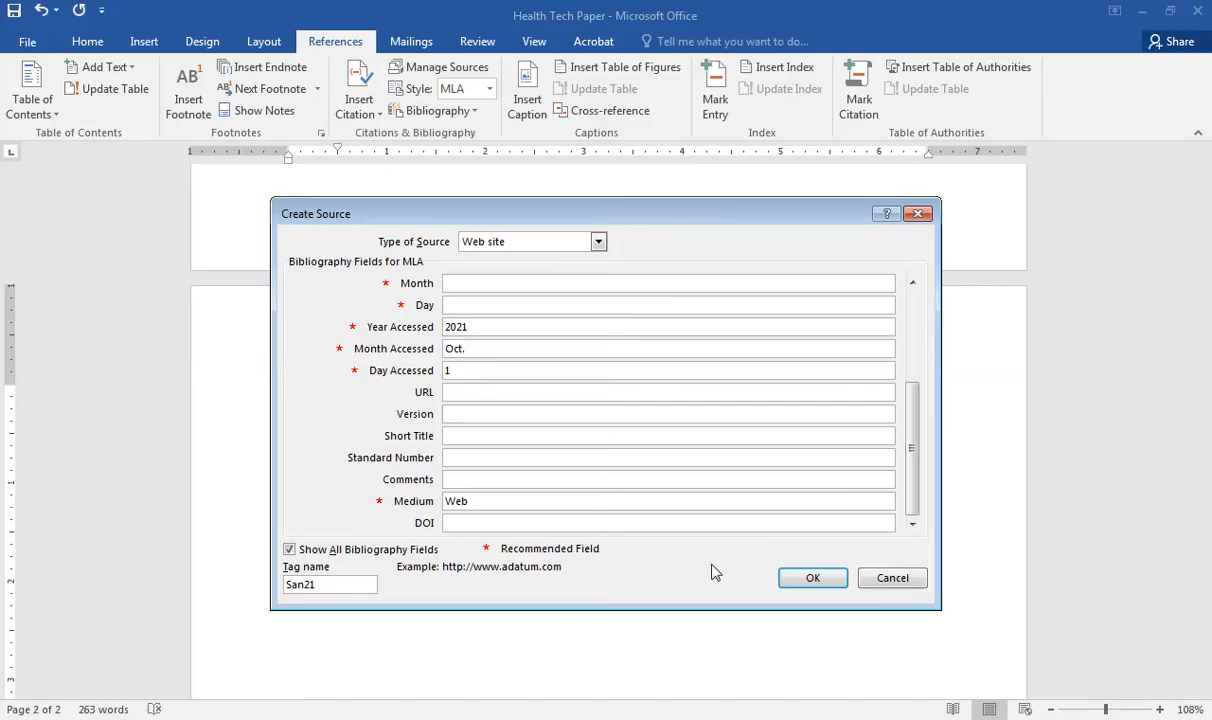
left_click(810, 579)
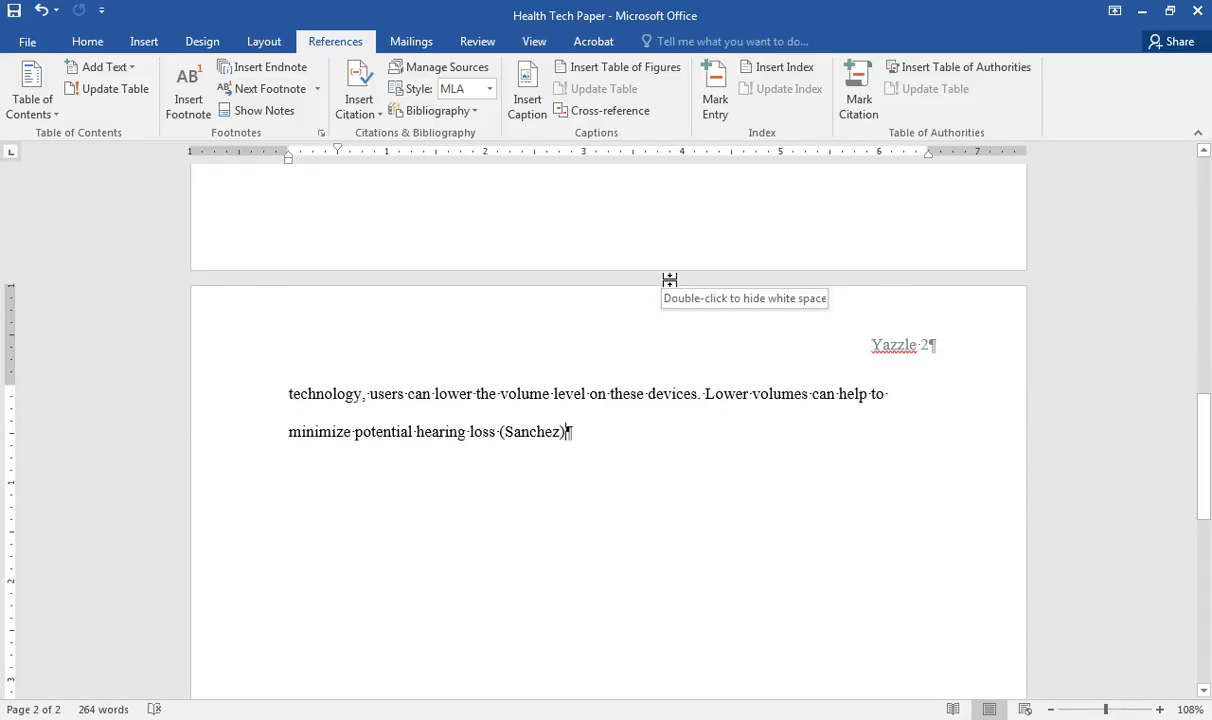
double_click(597, 277)
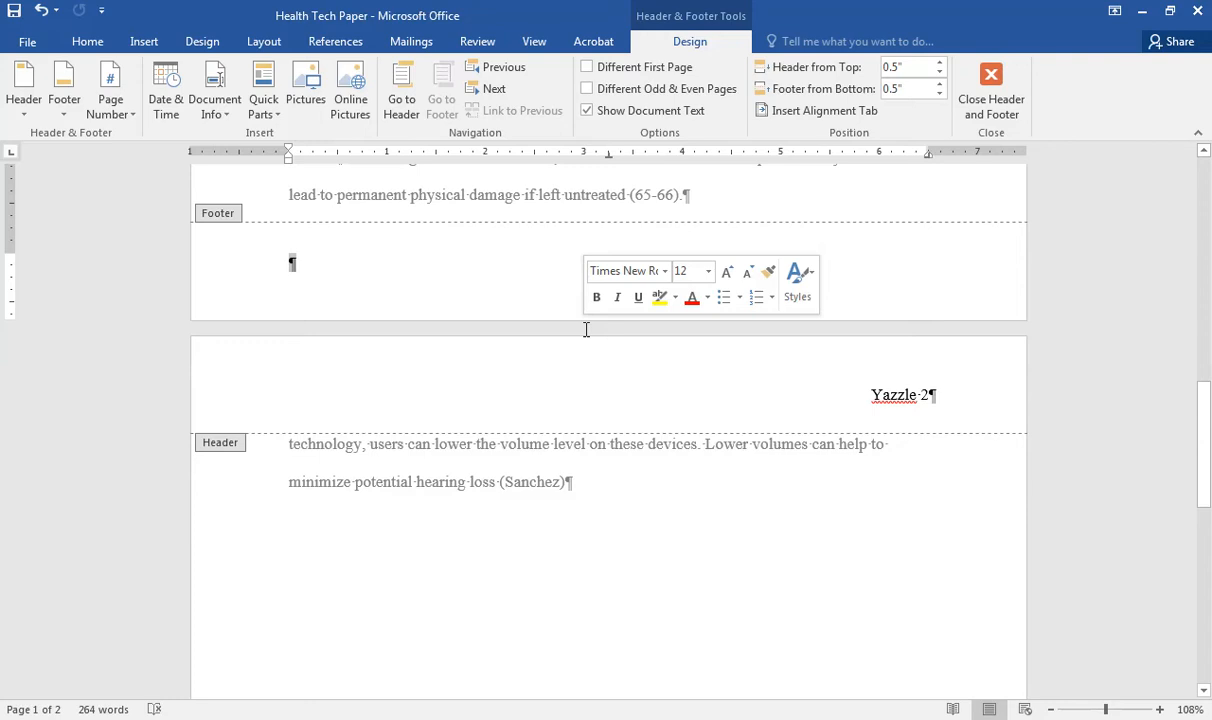
double_click(637, 498)
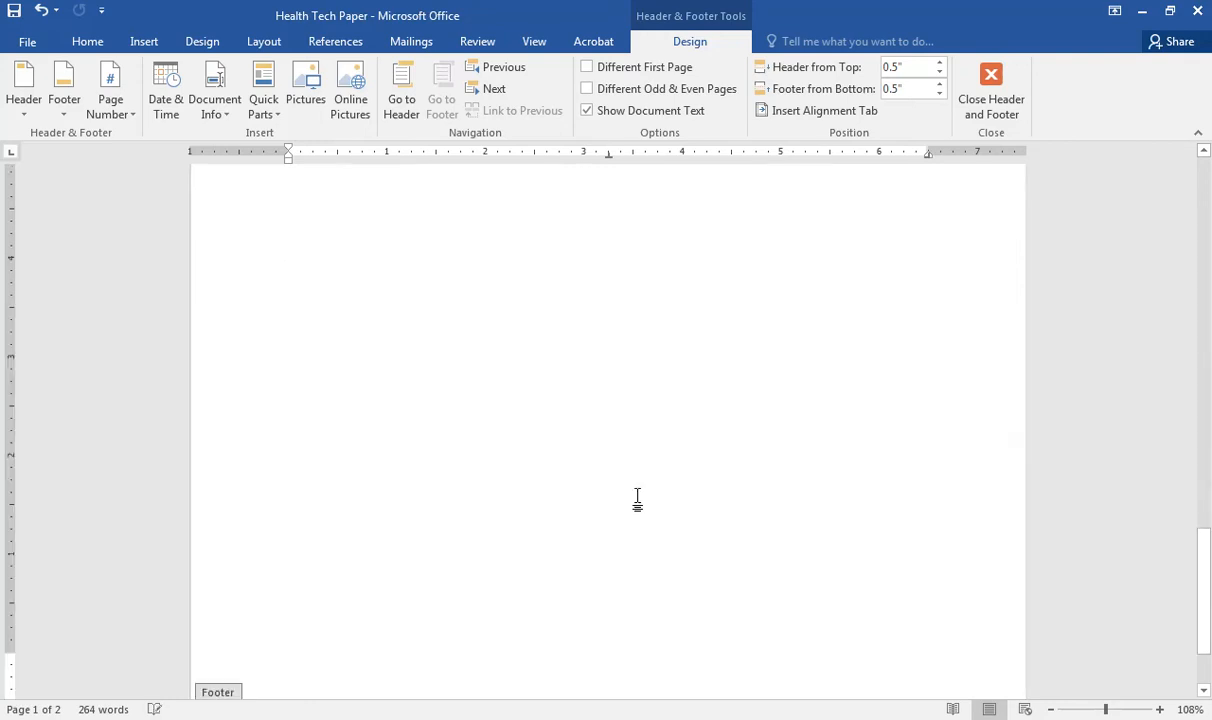
left_click_drag(1205, 477, 1192, 385)
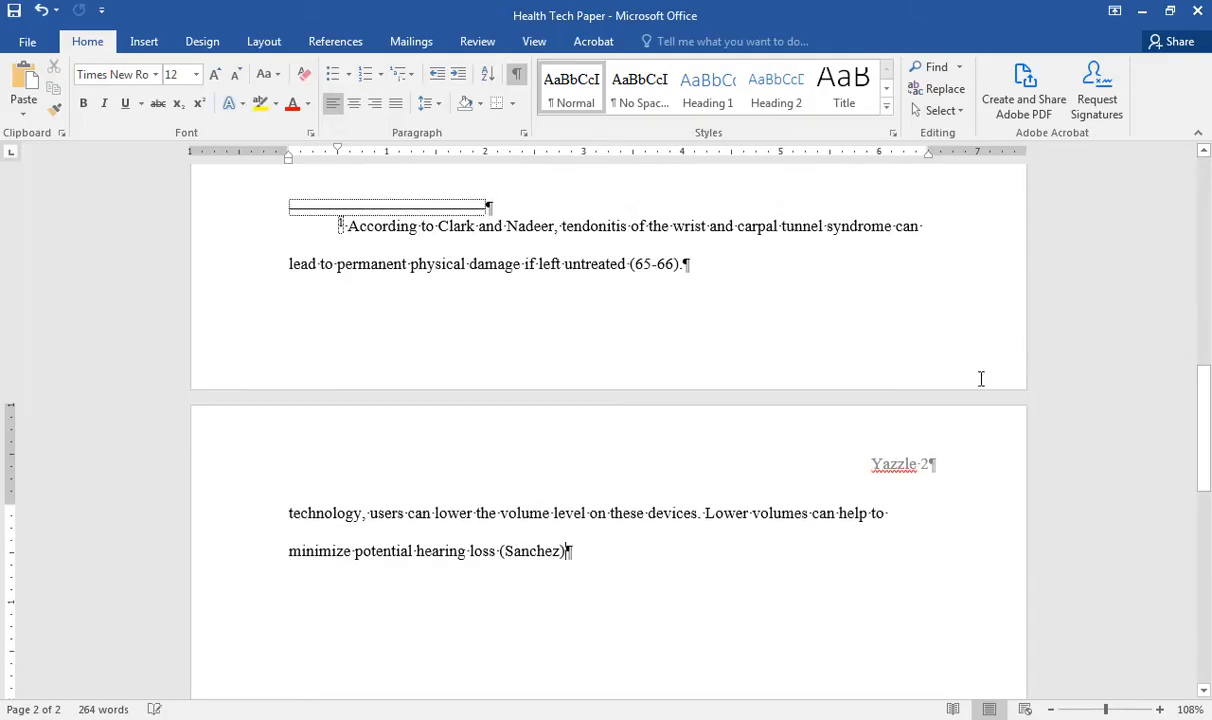
Hide the white space between pages 1 and 2
double_click(897, 398)
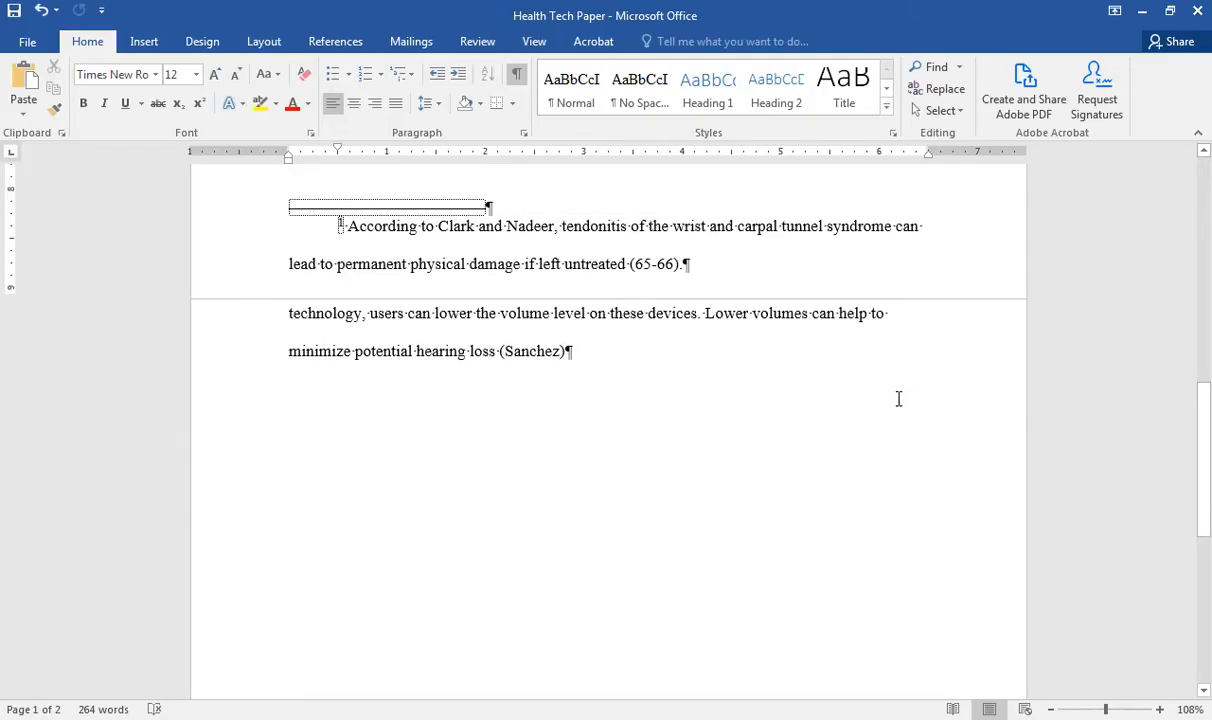
Show the white space between pages again, end the hearing loss sentence with a period and start a new paragraph
double_click(921, 298)
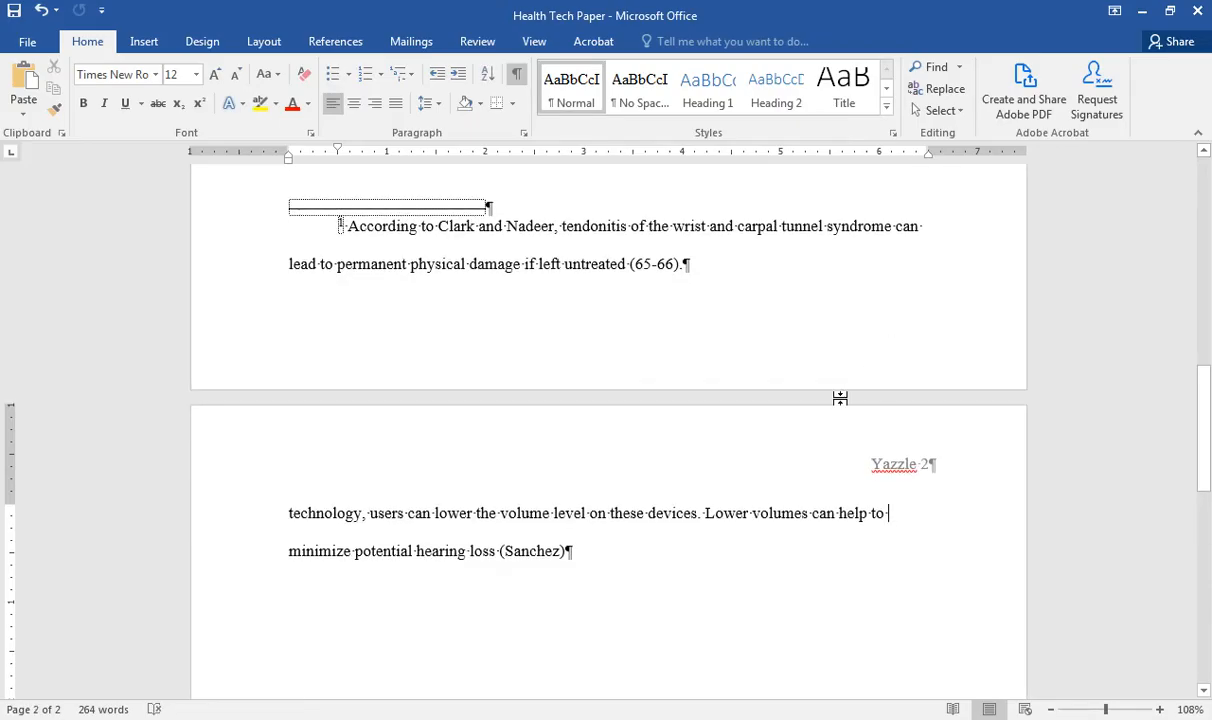
left_click(576, 553)
type(".")
key("Return")
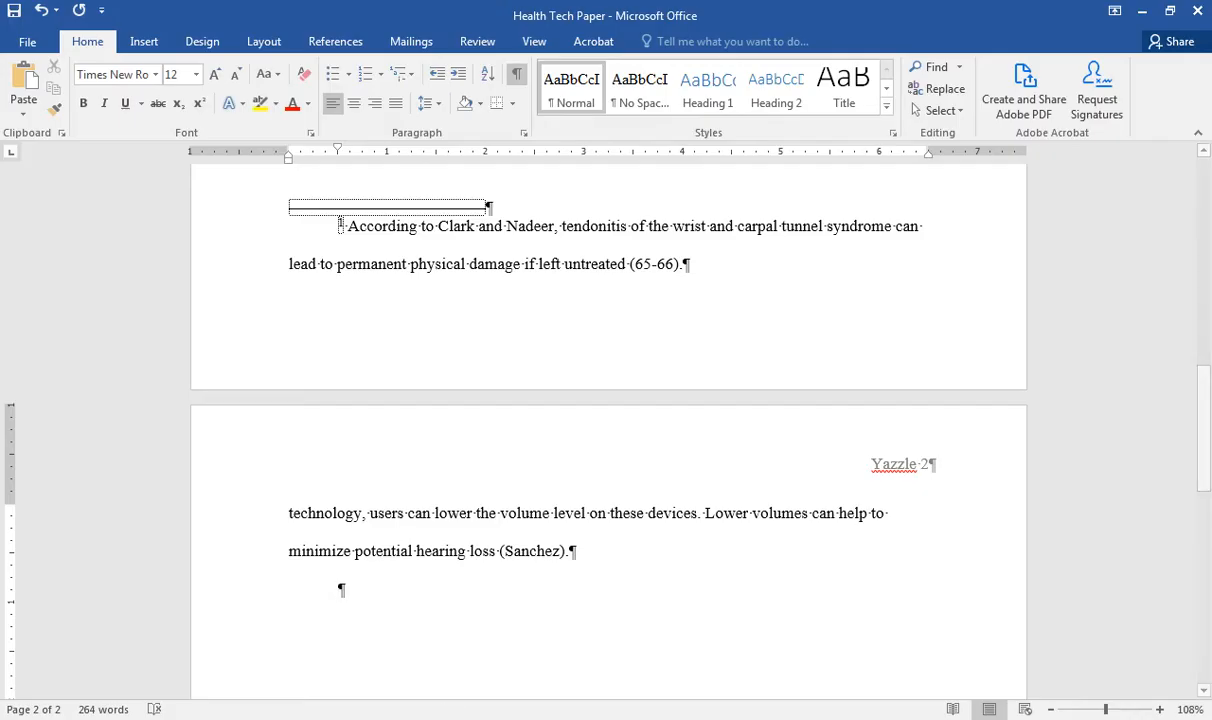
Copy the paragraph under CHEATER TEXT #7 from the Cheater Text for Word Chp2 Demo document
mouse_move(437, 719)
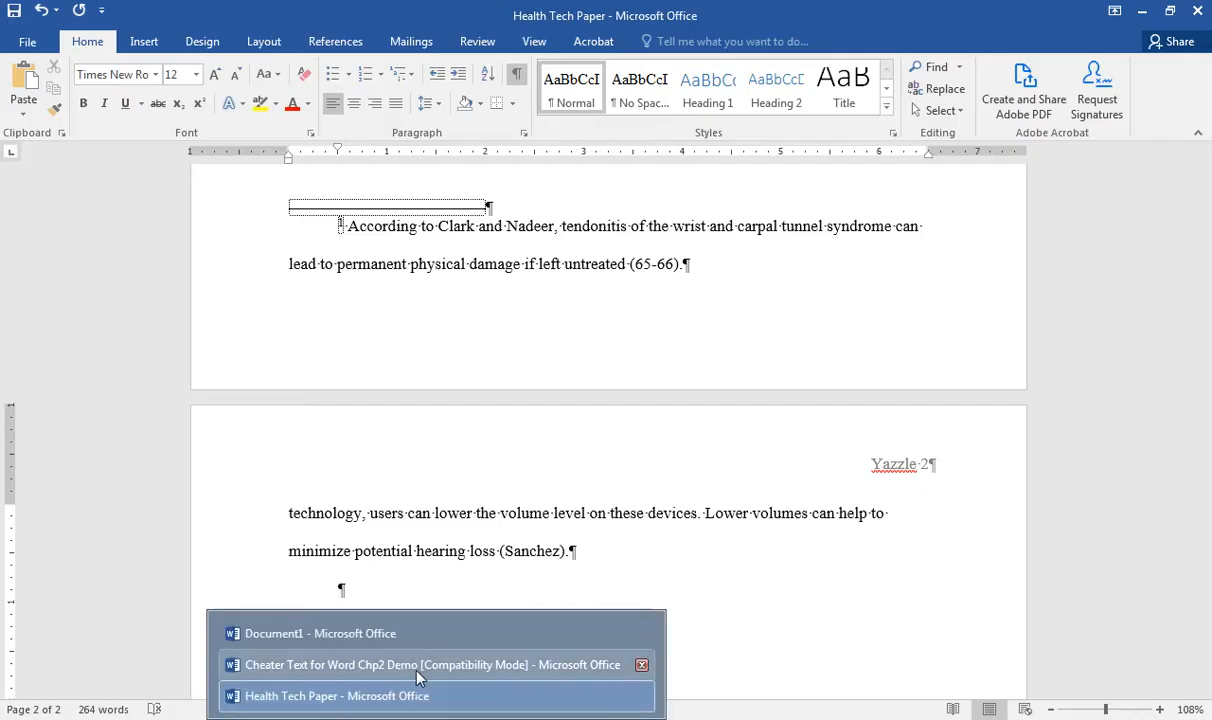
left_click(395, 634)
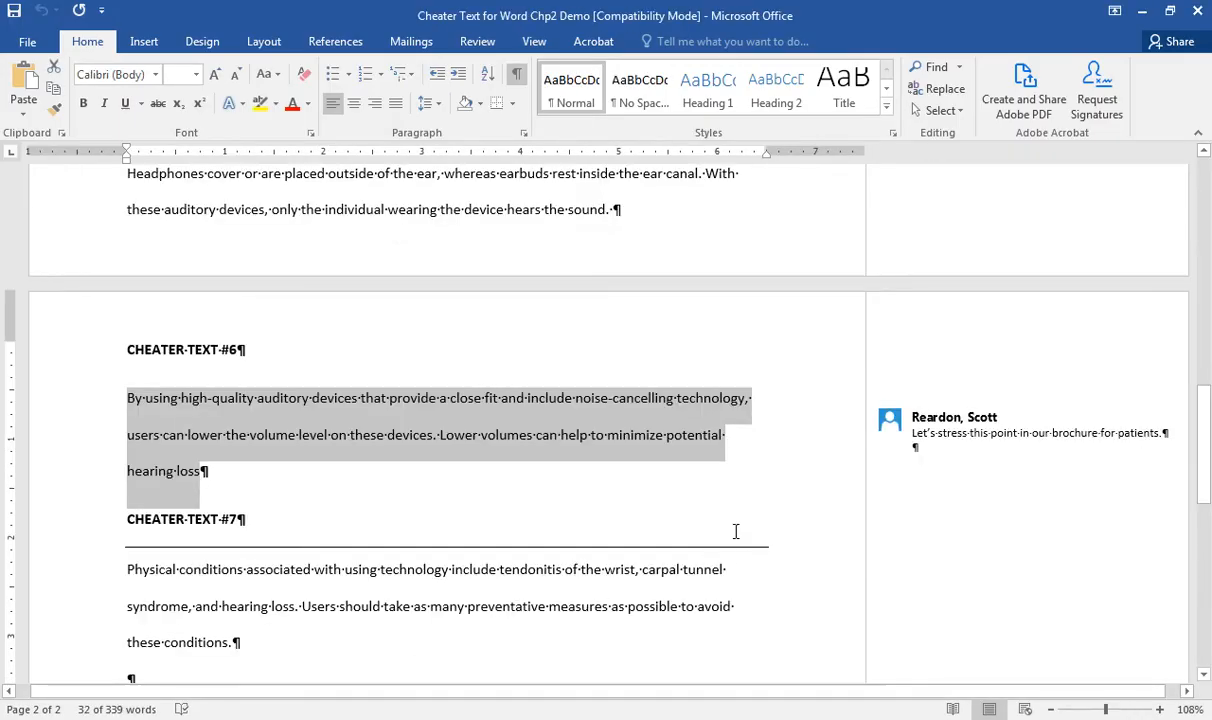
mouse_move(1083, 433)
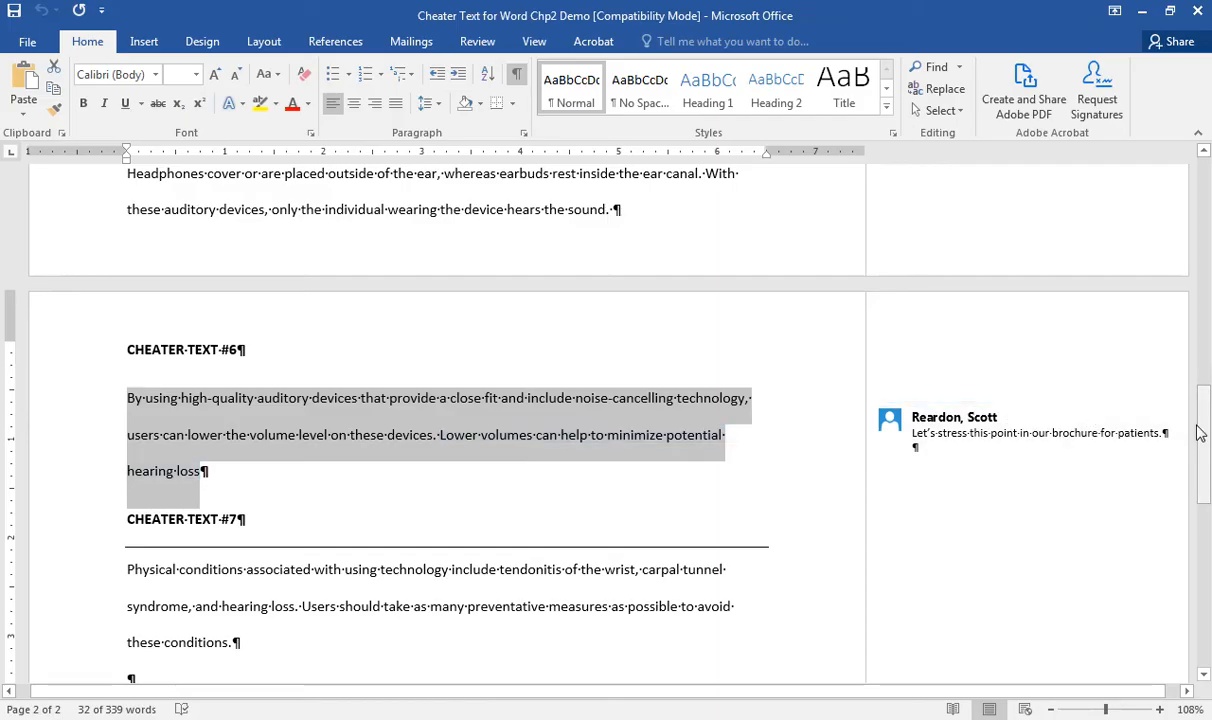
left_click_drag(1204, 430, 1203, 480)
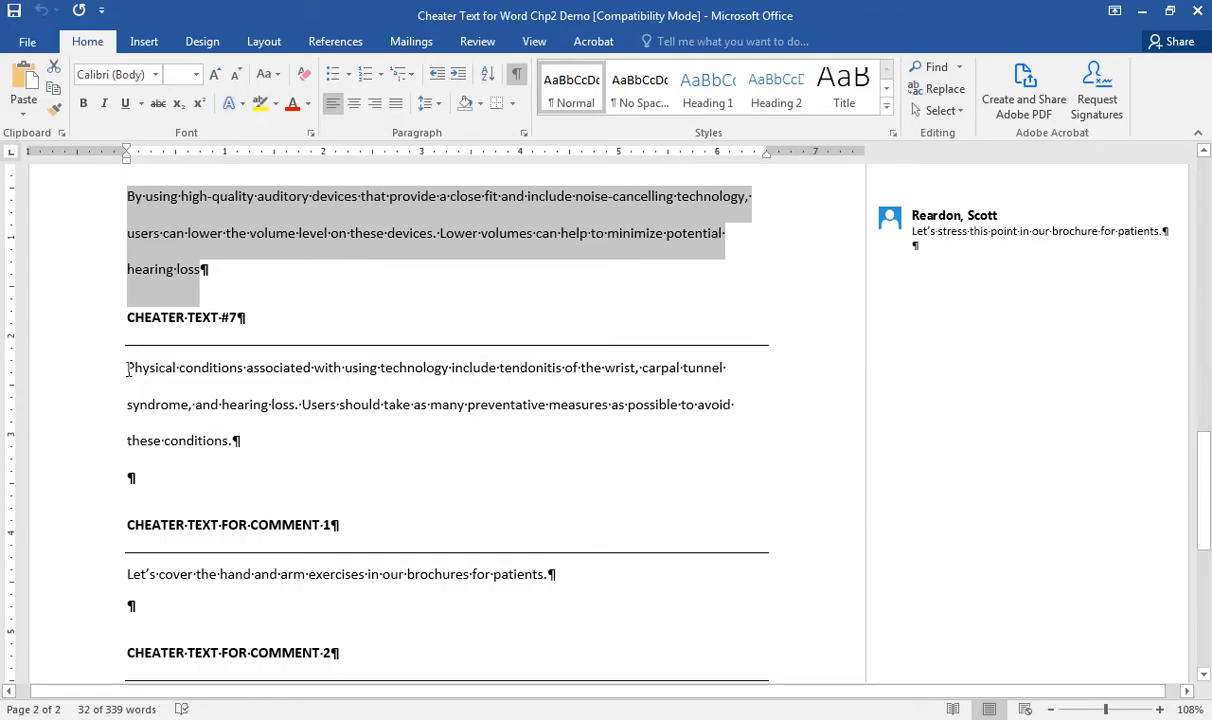
left_click_drag(128, 369, 234, 443)
key("ctrl+c")
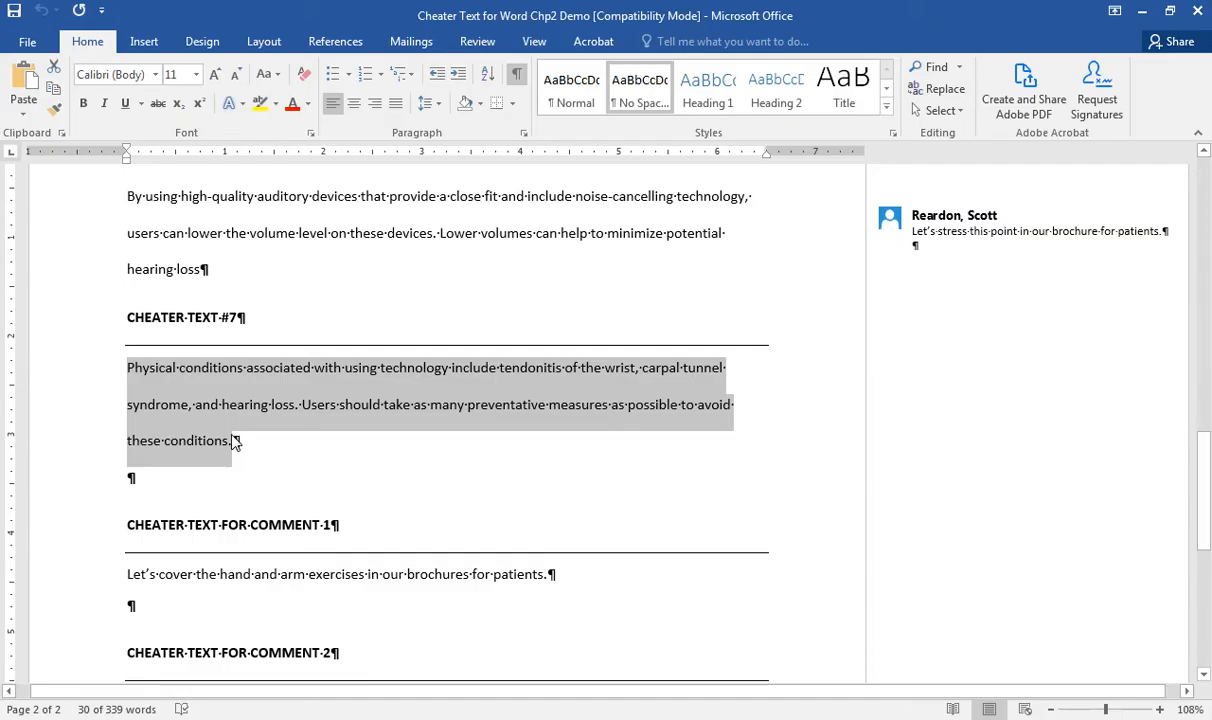
Paste the copied paragraph as text only into the new paragraph of Health Tech Paper and save the document
left_click(436, 718)
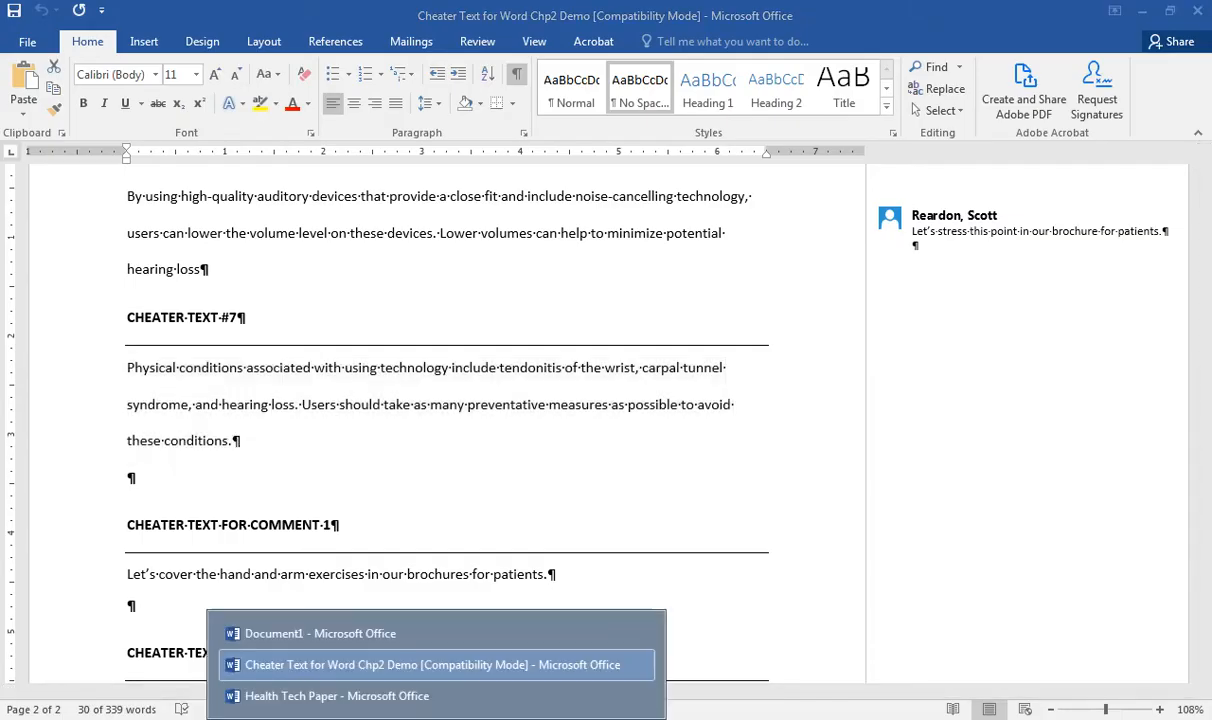
left_click(363, 704)
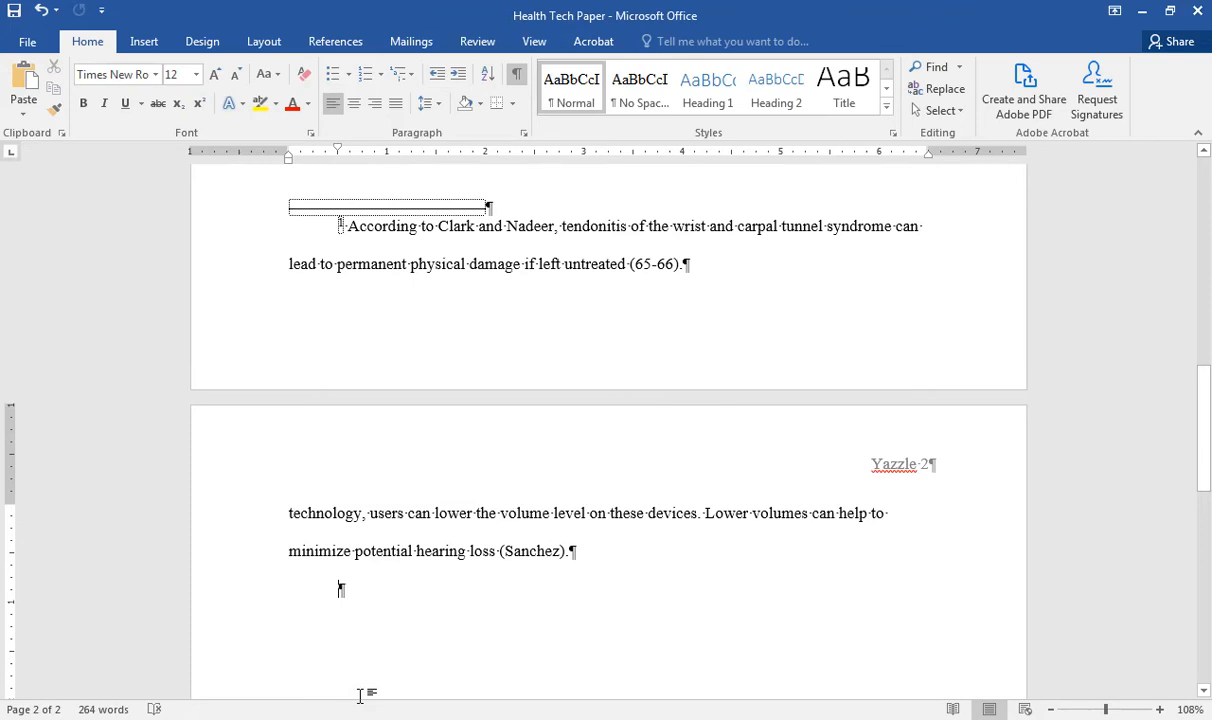
key("ctrl+v")
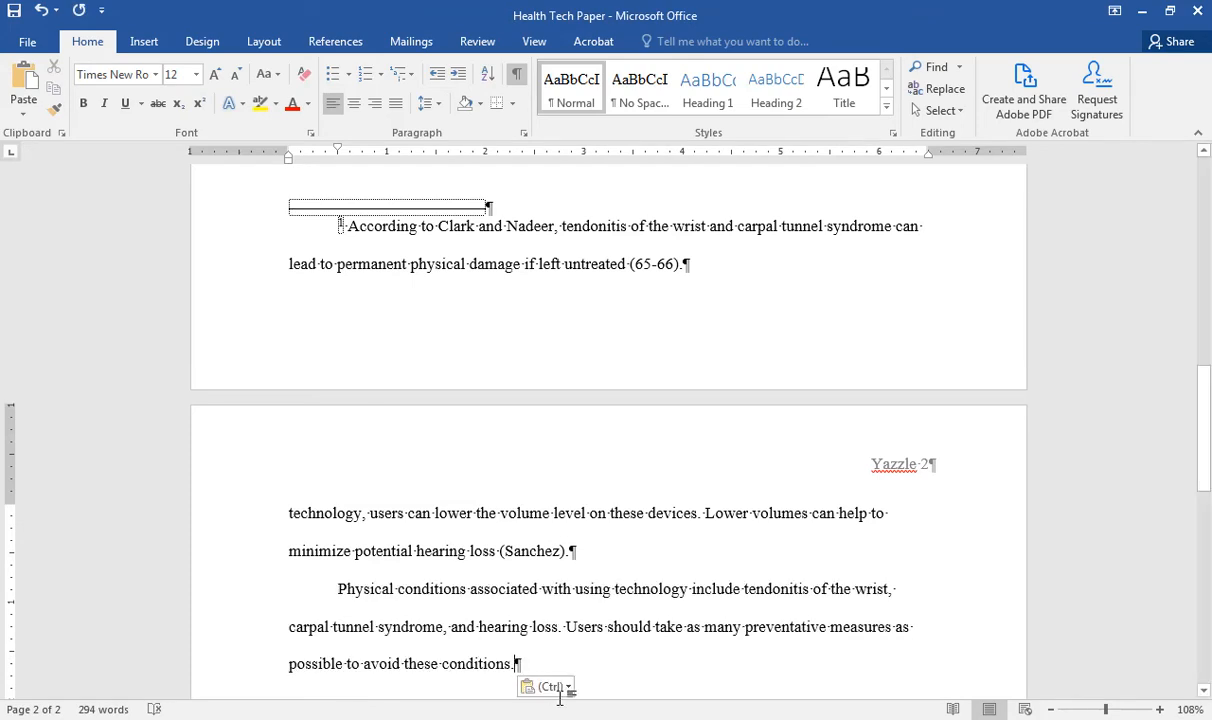
left_click(563, 688)
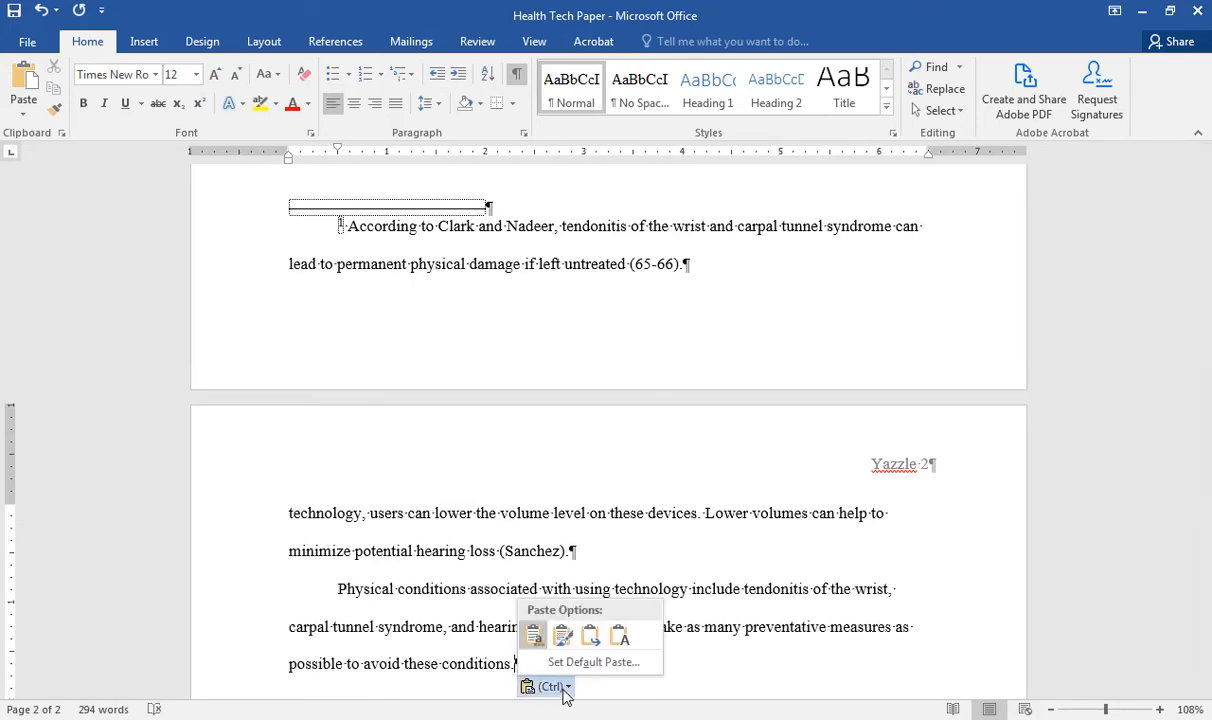
left_click(619, 636)
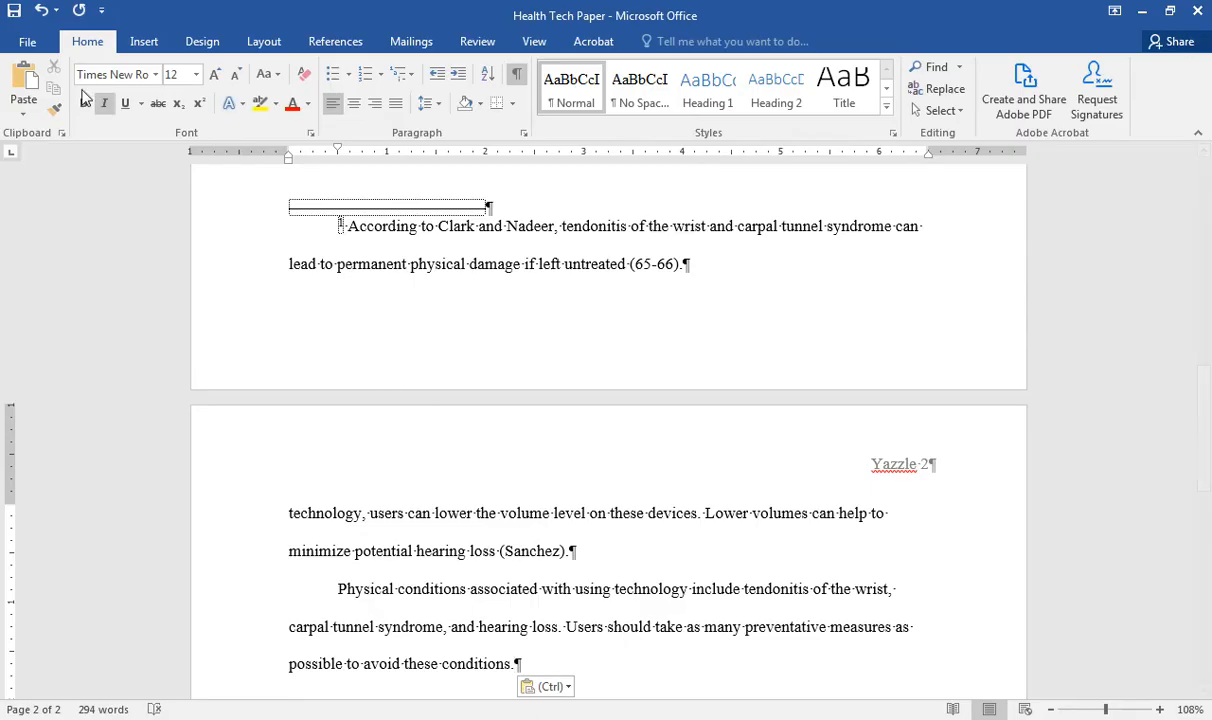
left_click(14, 12)
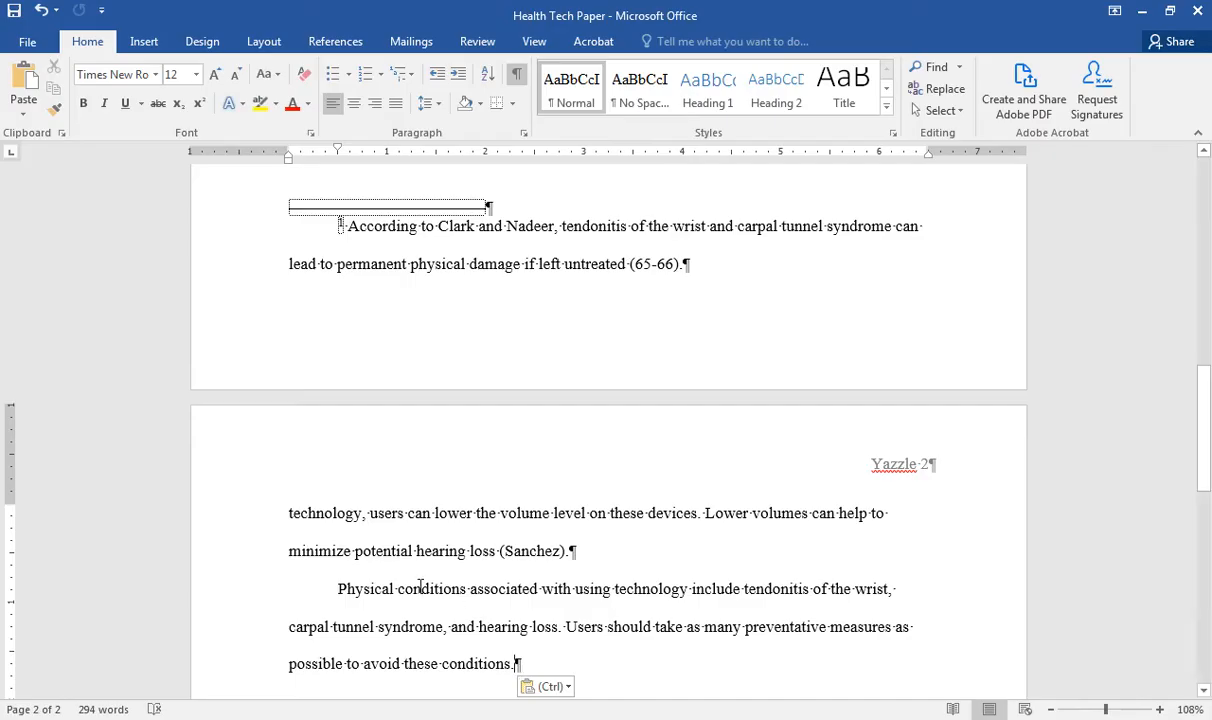
Insert a page break after the closing paragraph and apply the Normal style to the first line of page 3
left_click(146, 42)
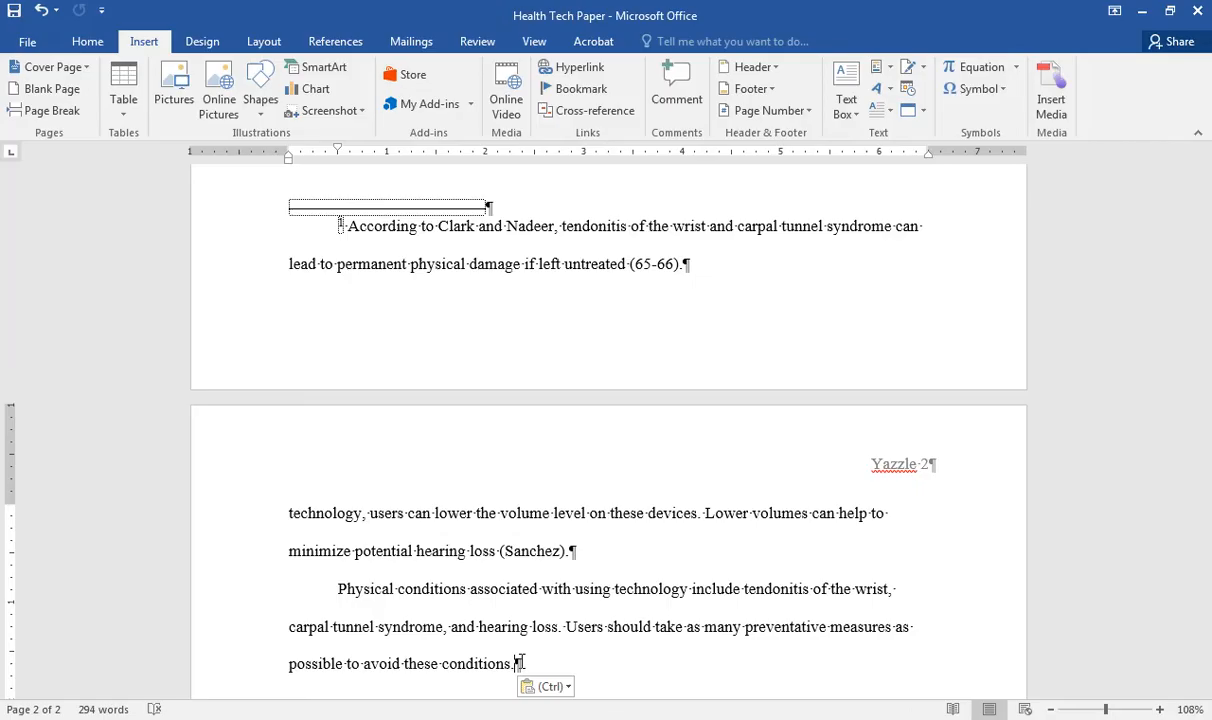
key("ctrl+Return")
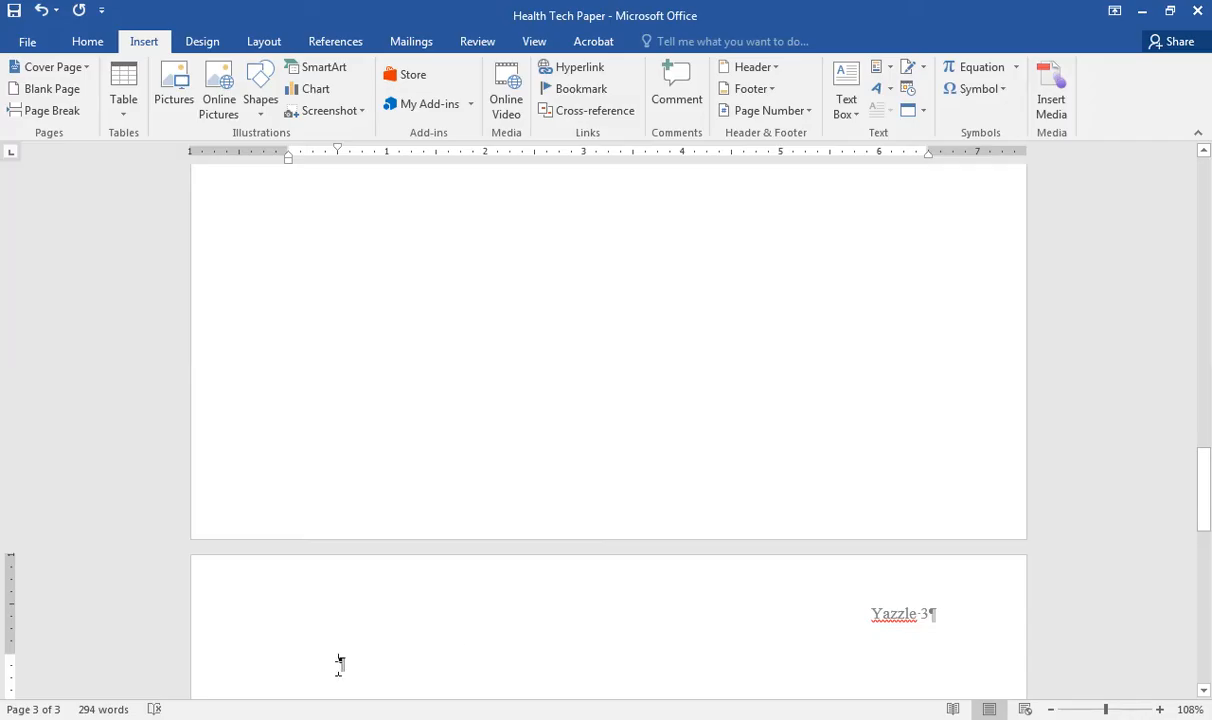
left_click(90, 48)
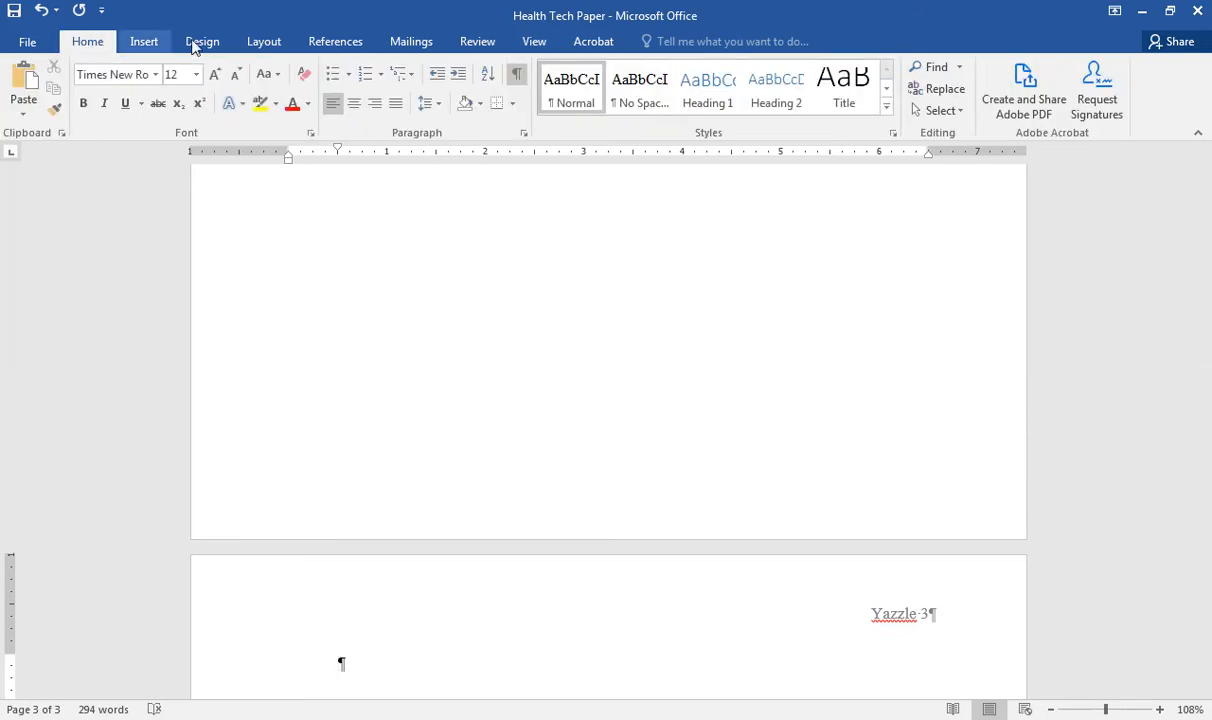
left_click(572, 90)
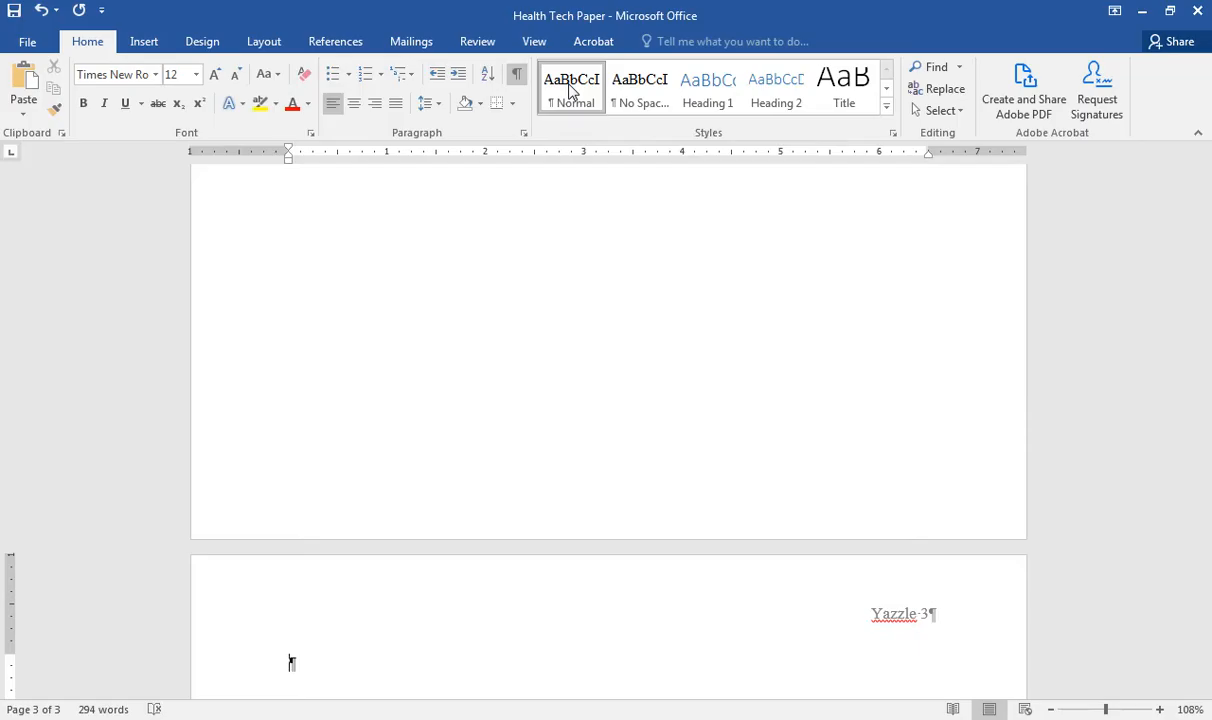
Add the centered title "Works Cited" on page 3 and start a new line beneath it
key("ctrl+e")
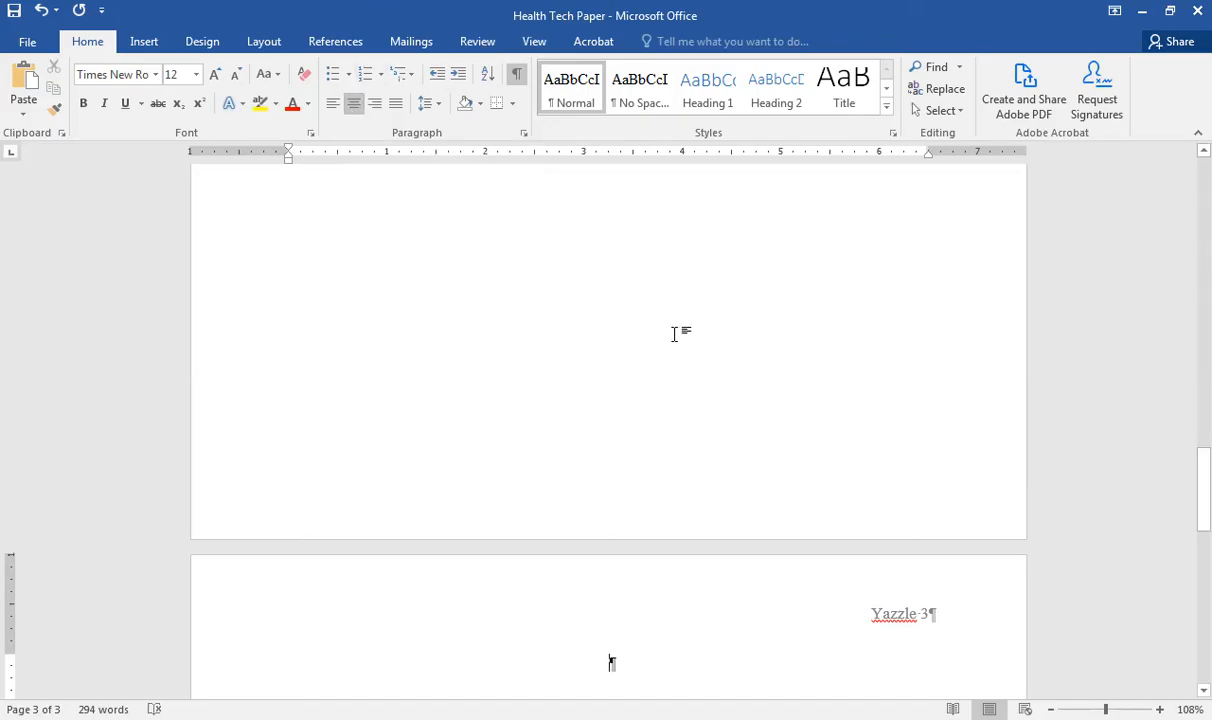
type("Works Cited")
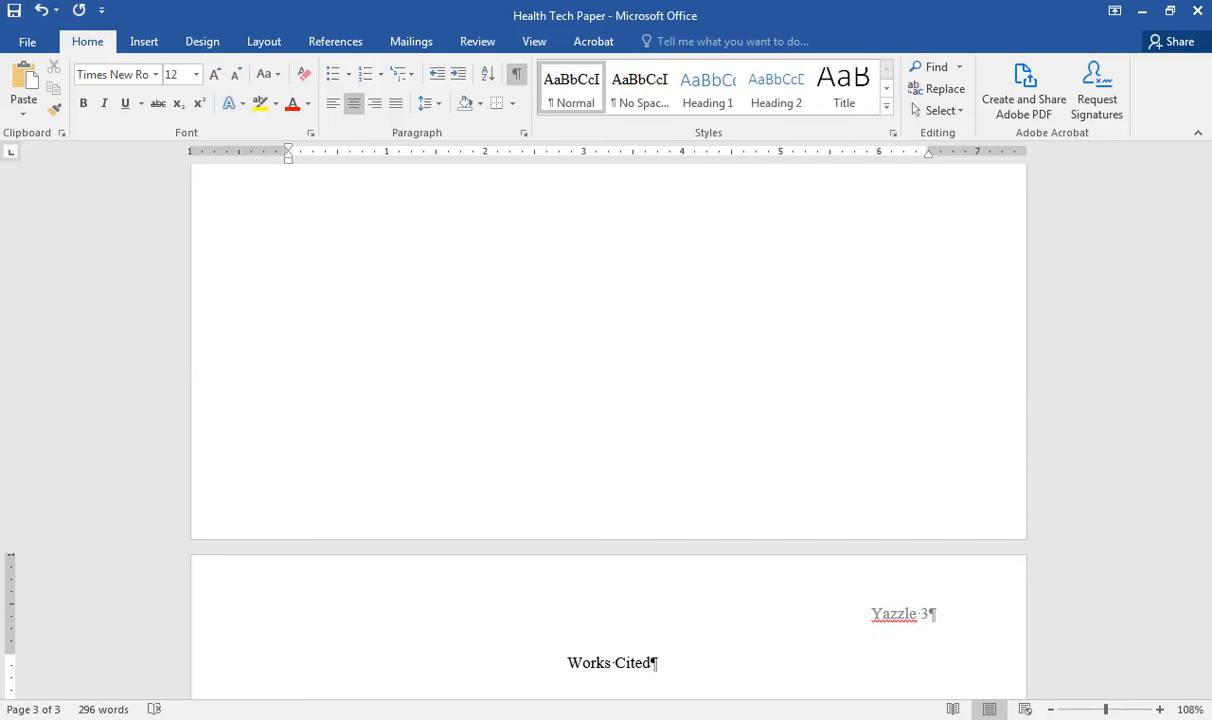
key("Return")
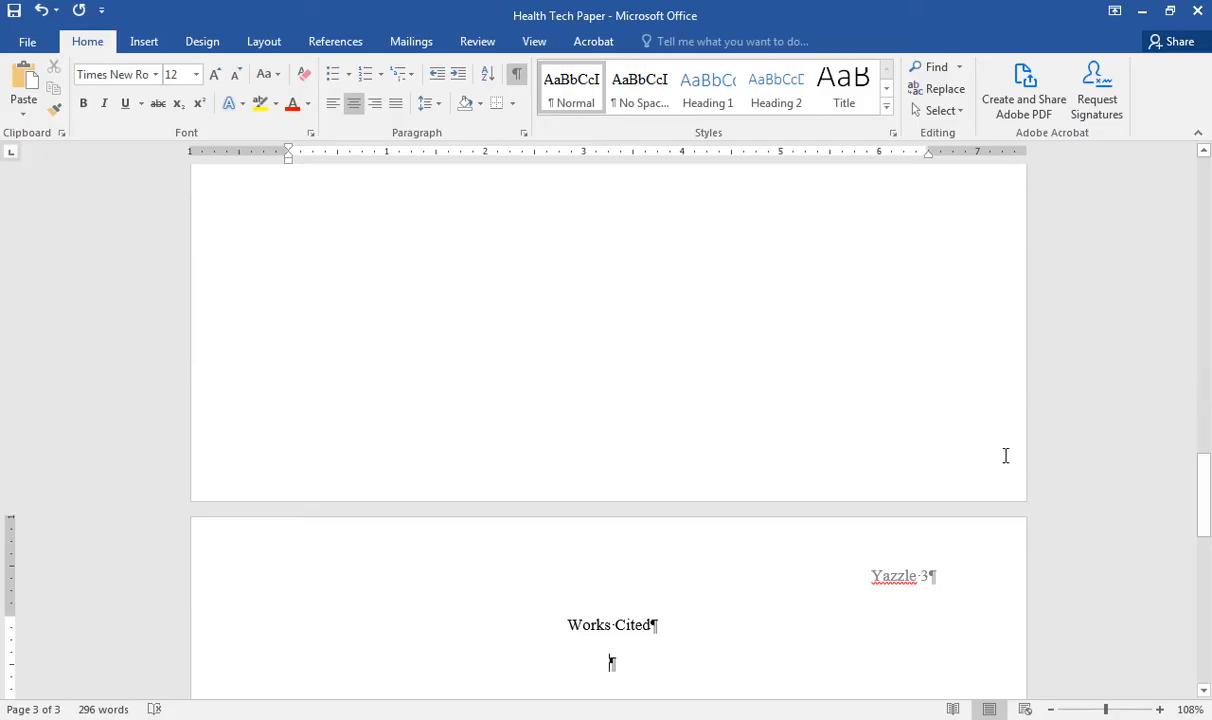
Left-align the line below the Works Cited title and insert a bibliography there without a built-in heading
mouse_move(1206, 488)
left_mouse_down()
mouse_move(1204, 222)
mouse_move(1204, 510)
left_mouse_up()
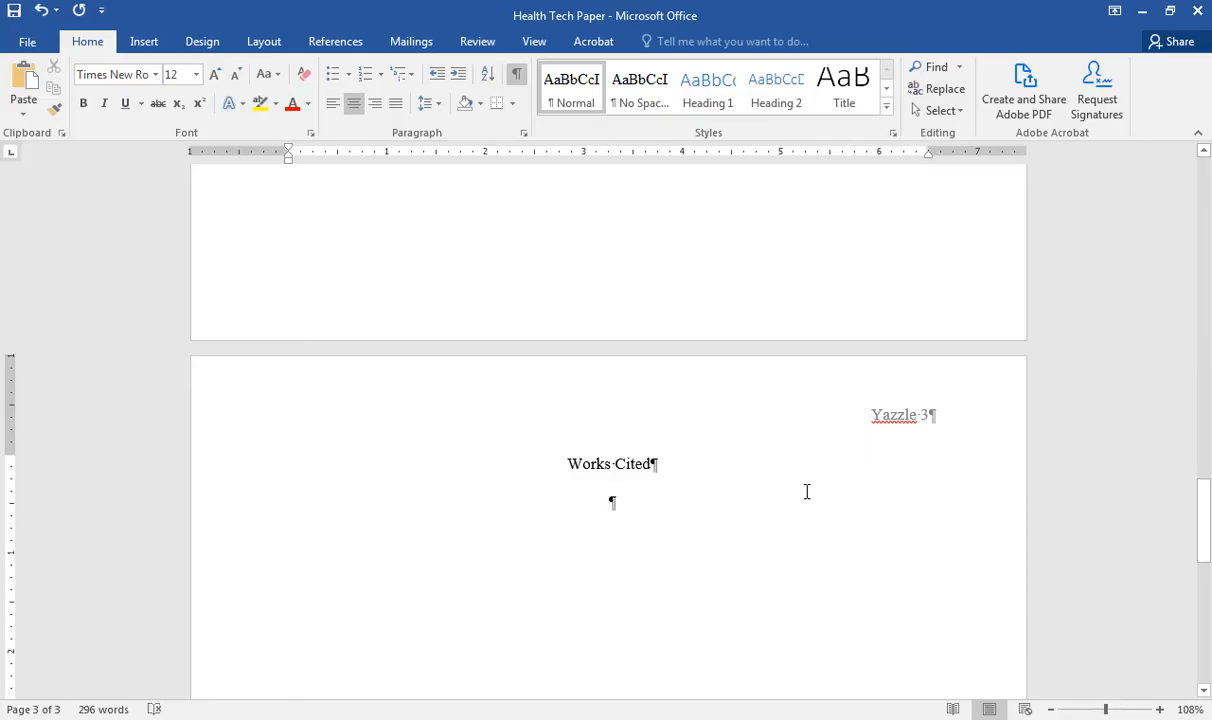
key("ctrl+l")
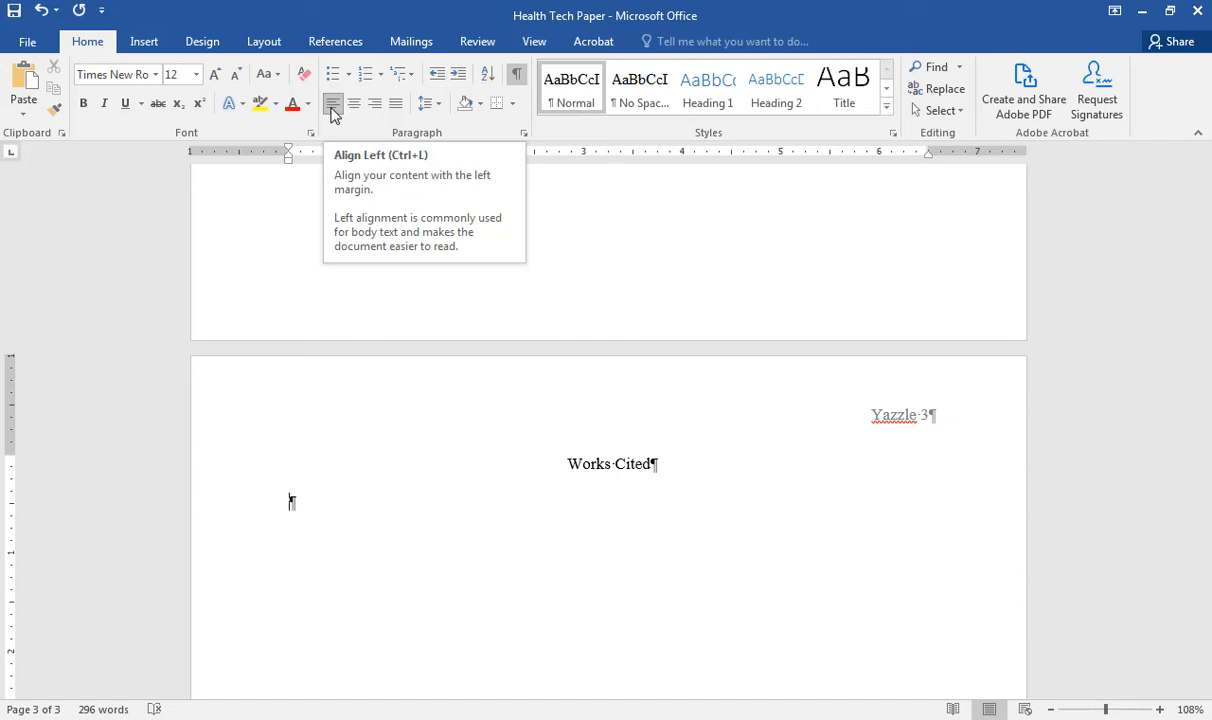
left_click(331, 45)
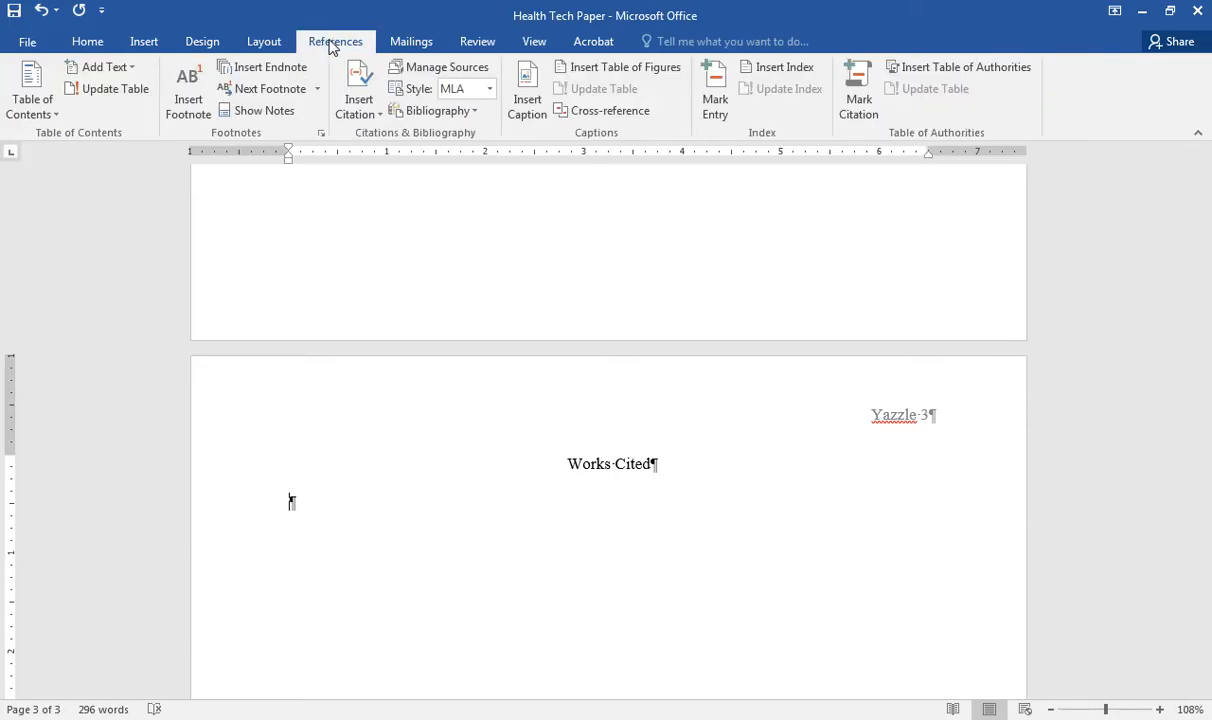
left_click(474, 112)
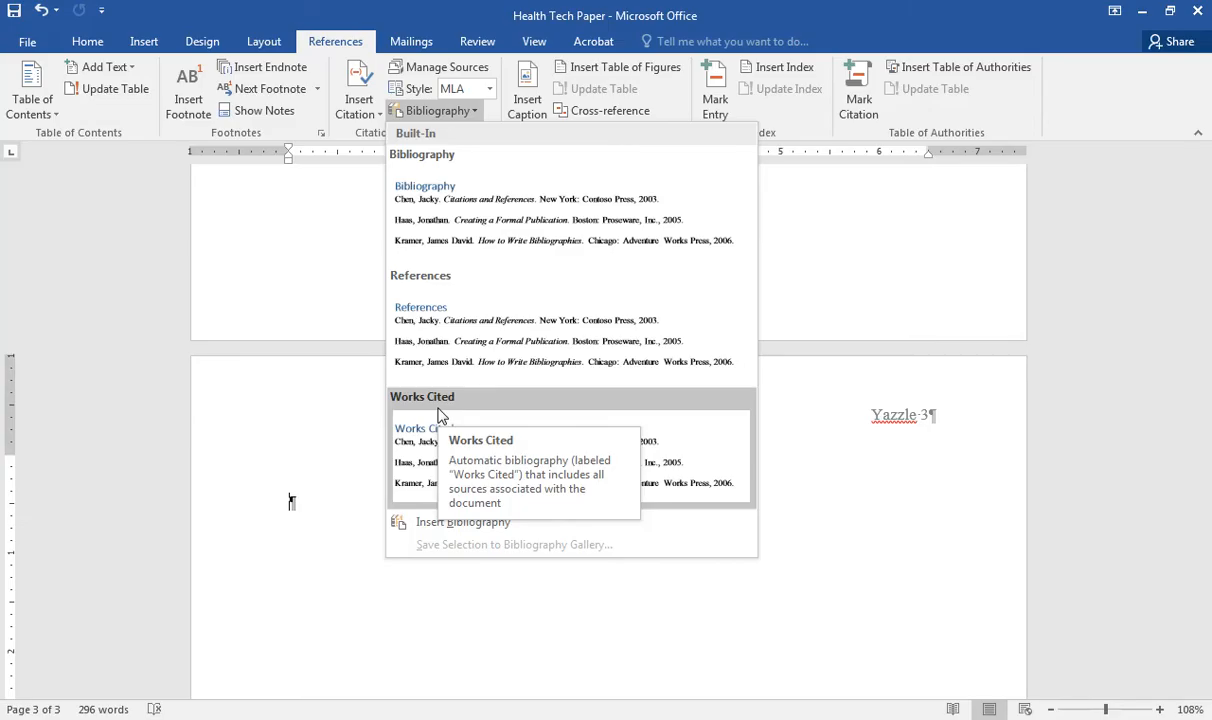
left_click(433, 524)
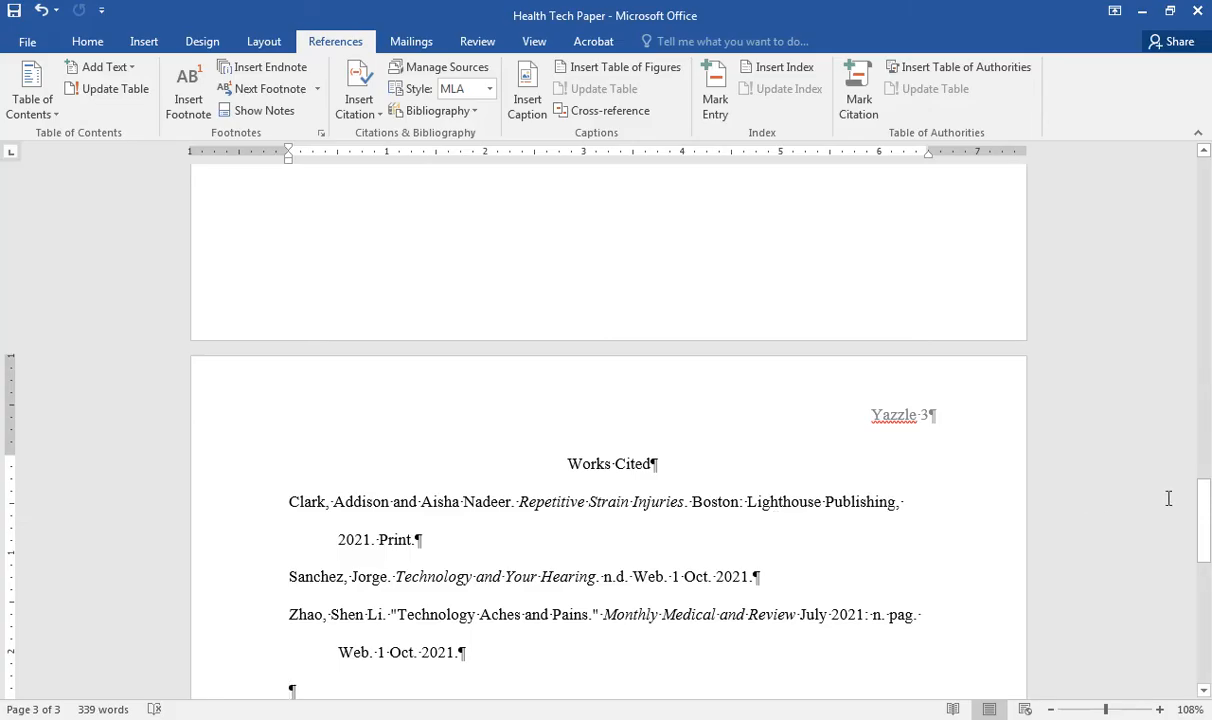
Review the end of the text on page 2 and select the bibliography entries on the works cited page
left_click_drag(1204, 497, 1186, 356)
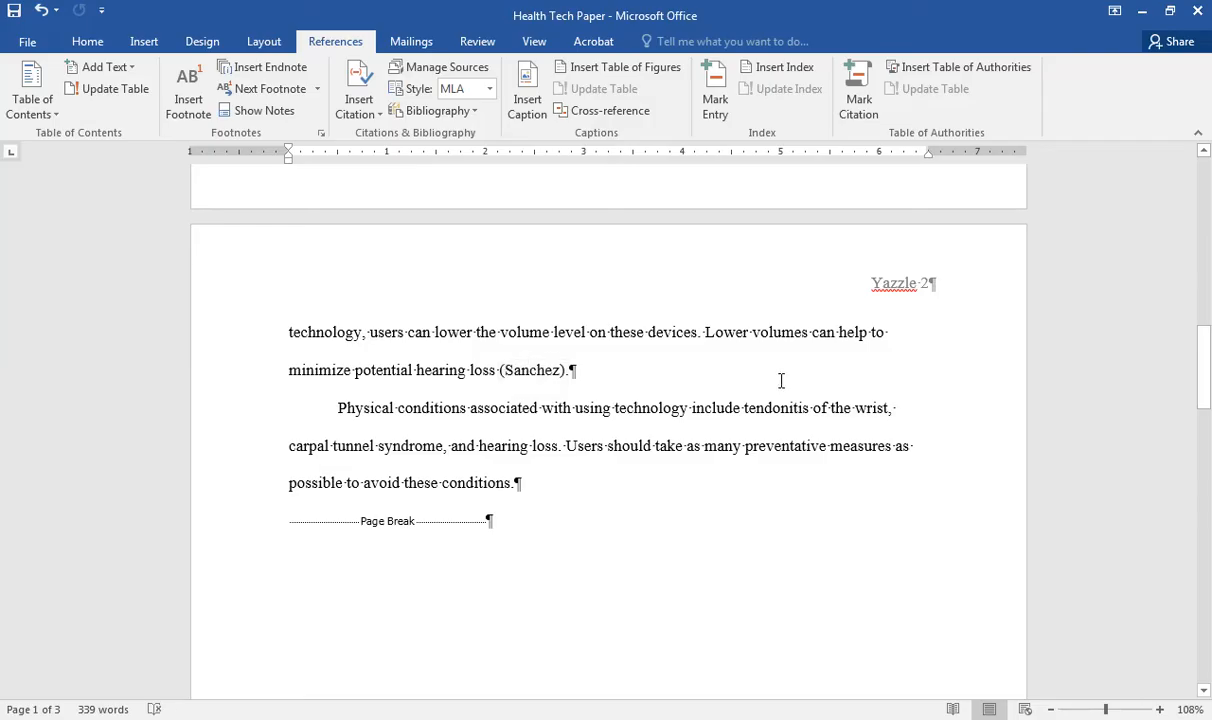
left_click_drag(1204, 355, 1205, 516)
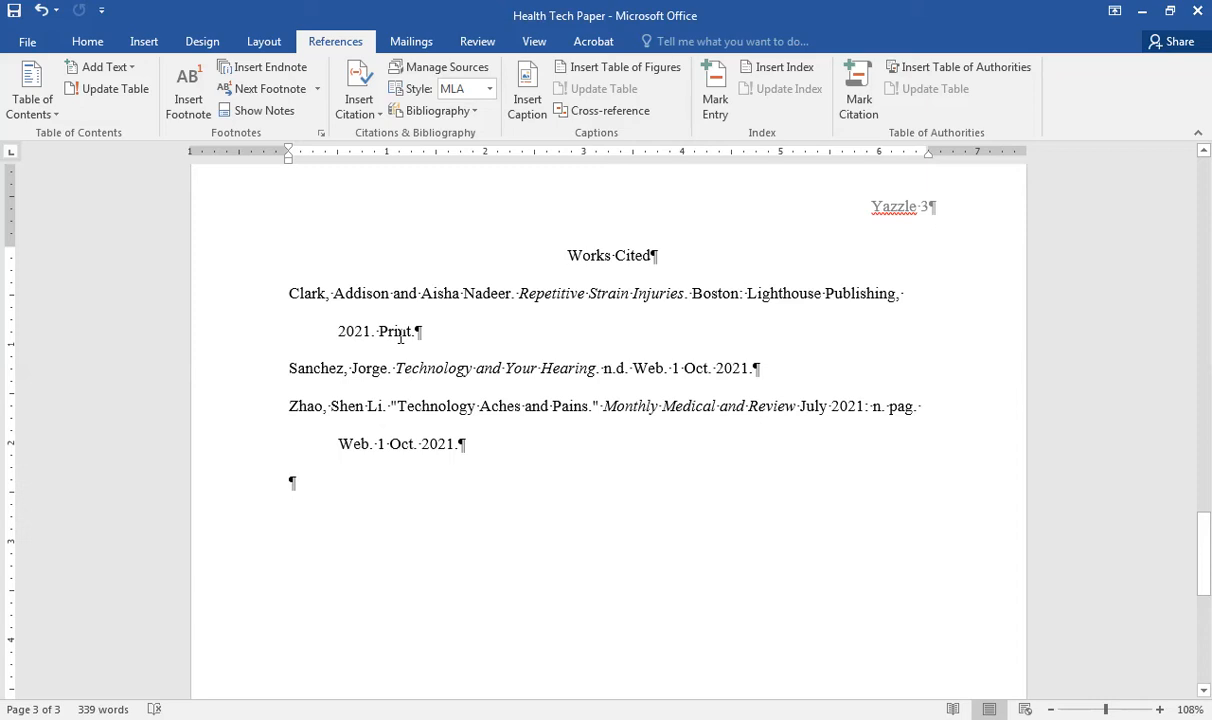
key("ctrl+shift+Up")
key("ctrl+shift+Up")
key("ctrl+shift+Up")
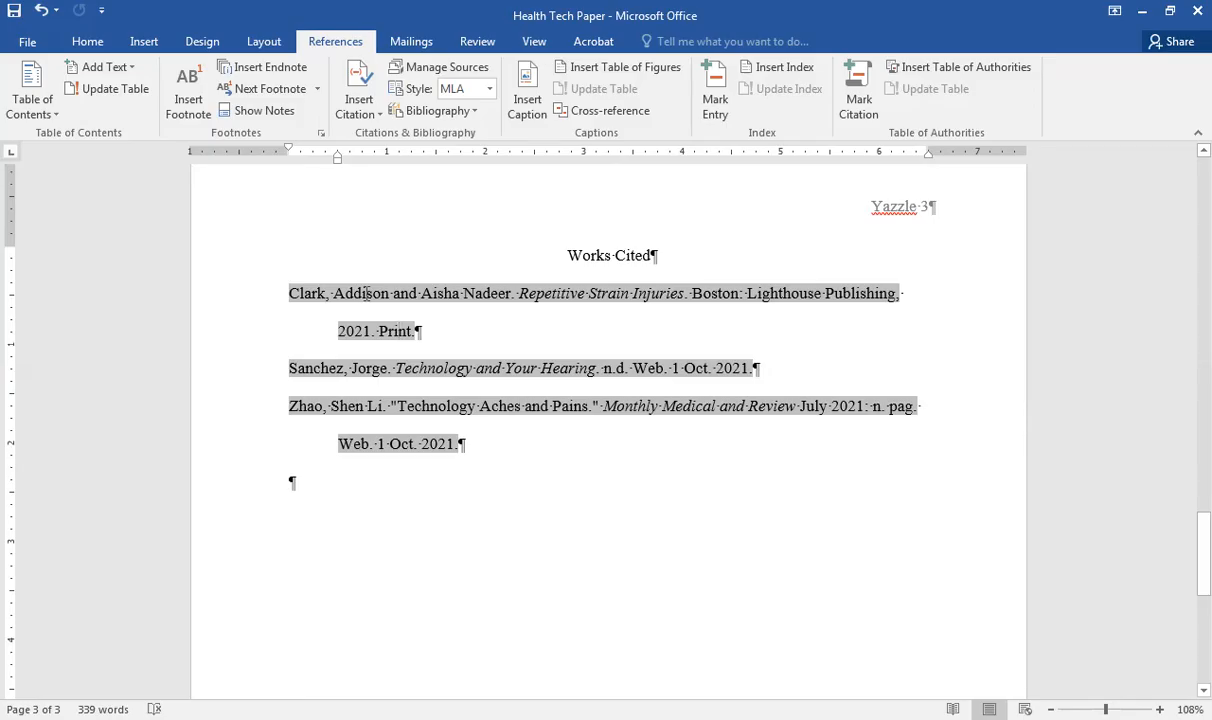
Change the periodical title of the source "Technology Aches and Pains" to "Monthly Medical Review" in both the master list and the current document
left_click(437, 70)
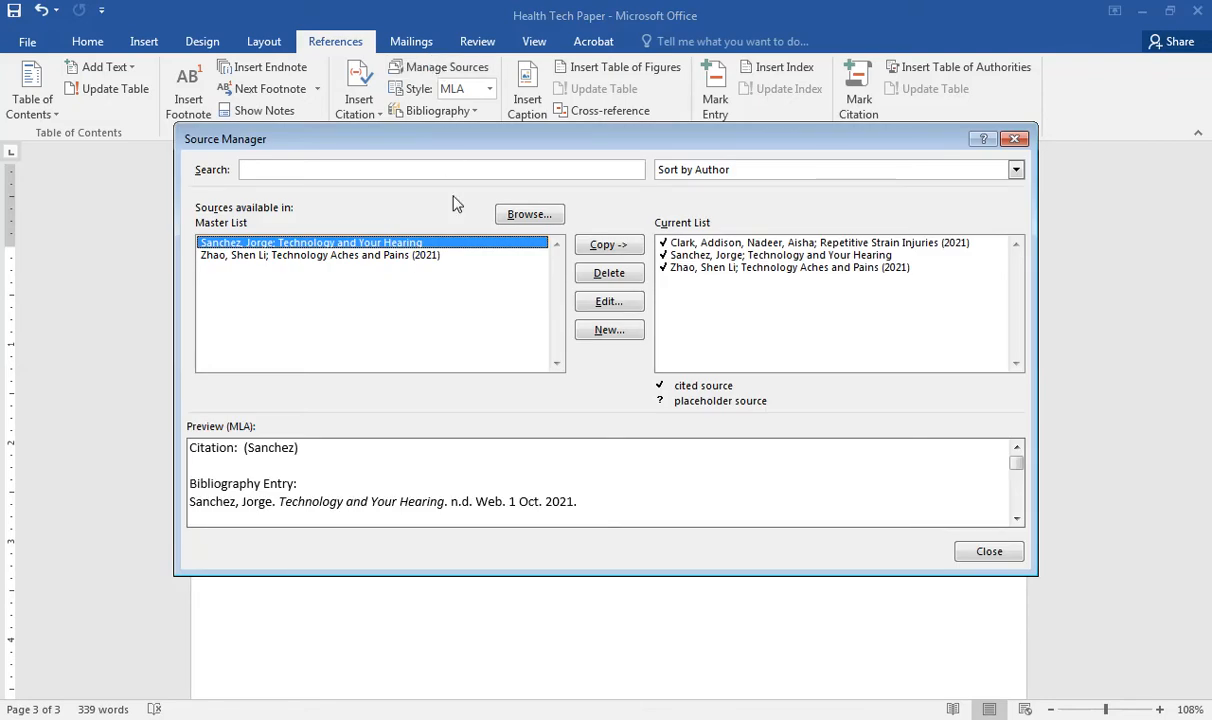
left_click(703, 269)
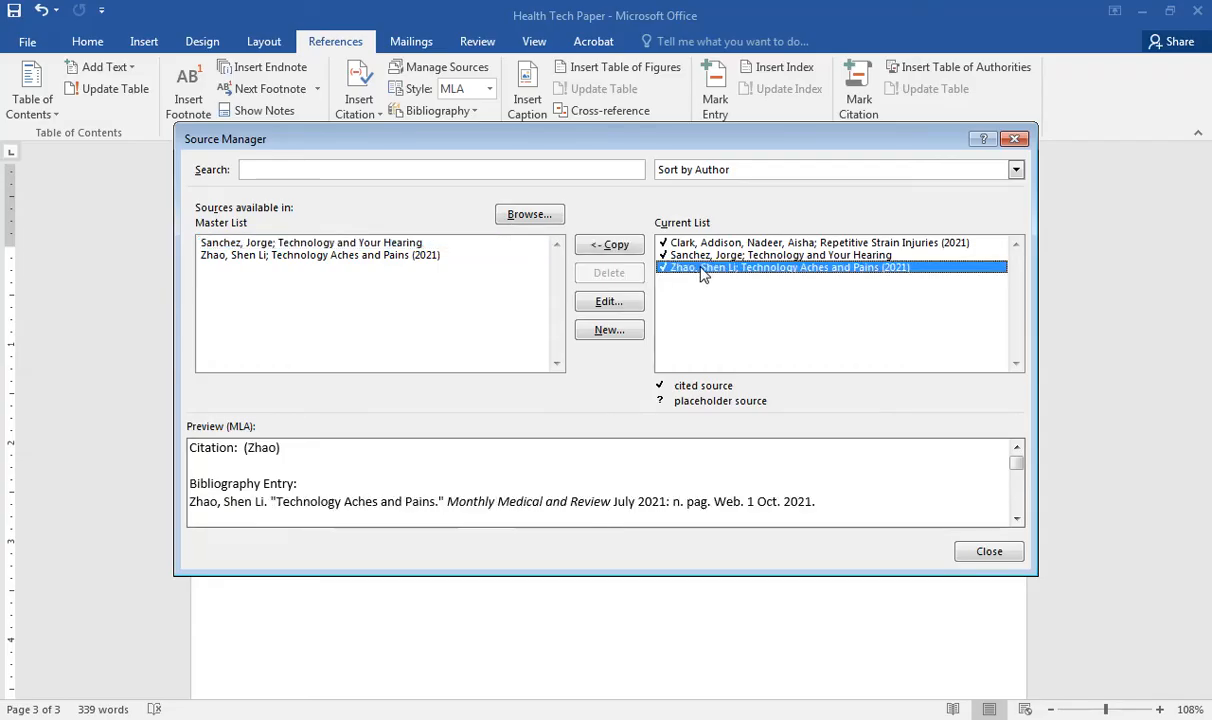
left_click(609, 304)
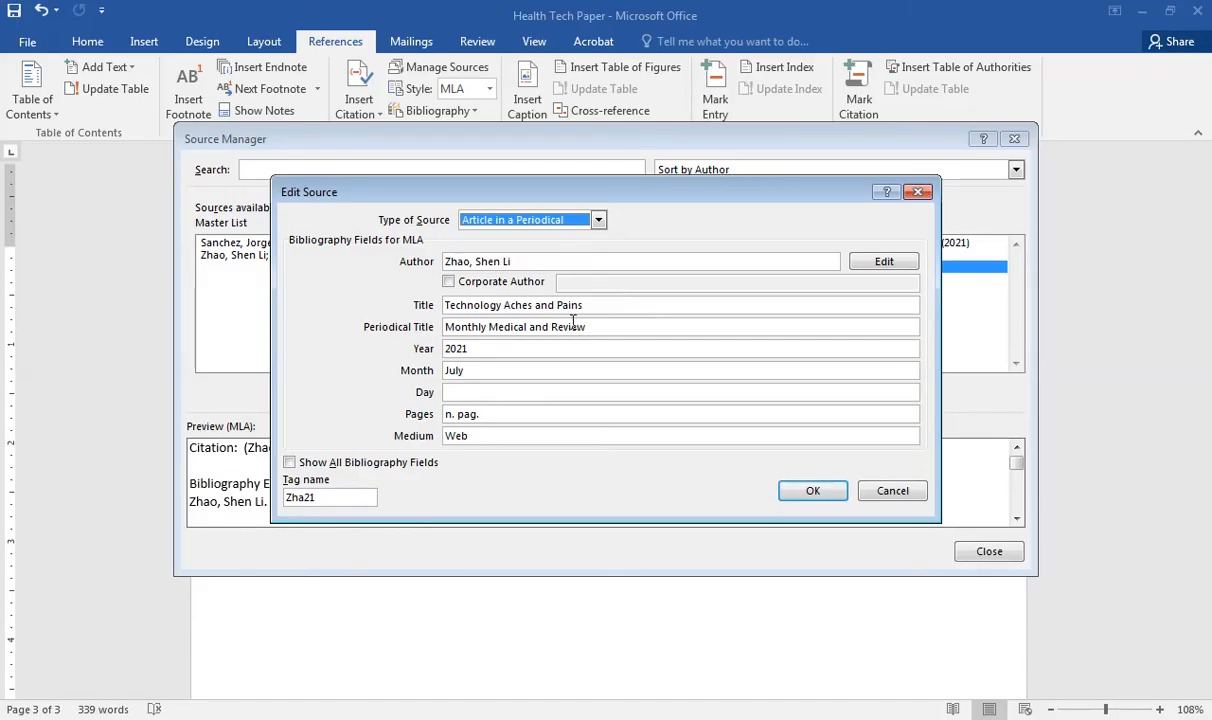
left_click_drag(551, 327, 531, 327)
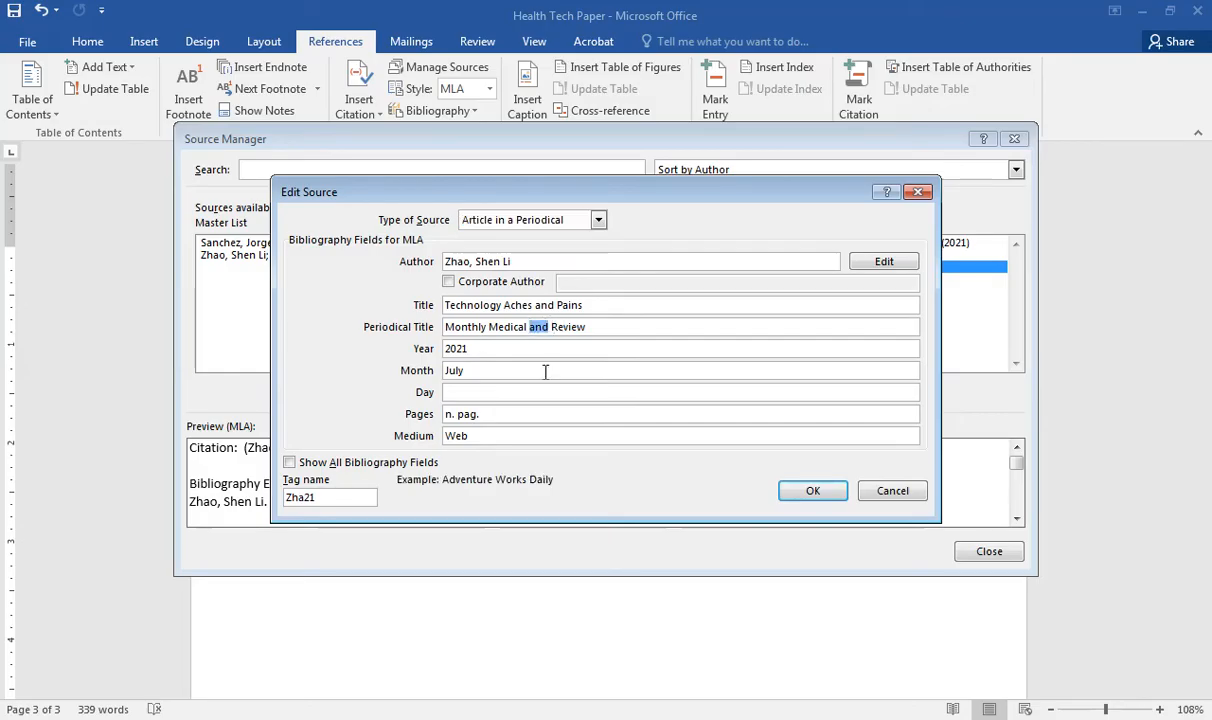
key("BackSpace")
key("BackSpace")
left_click(800, 490)
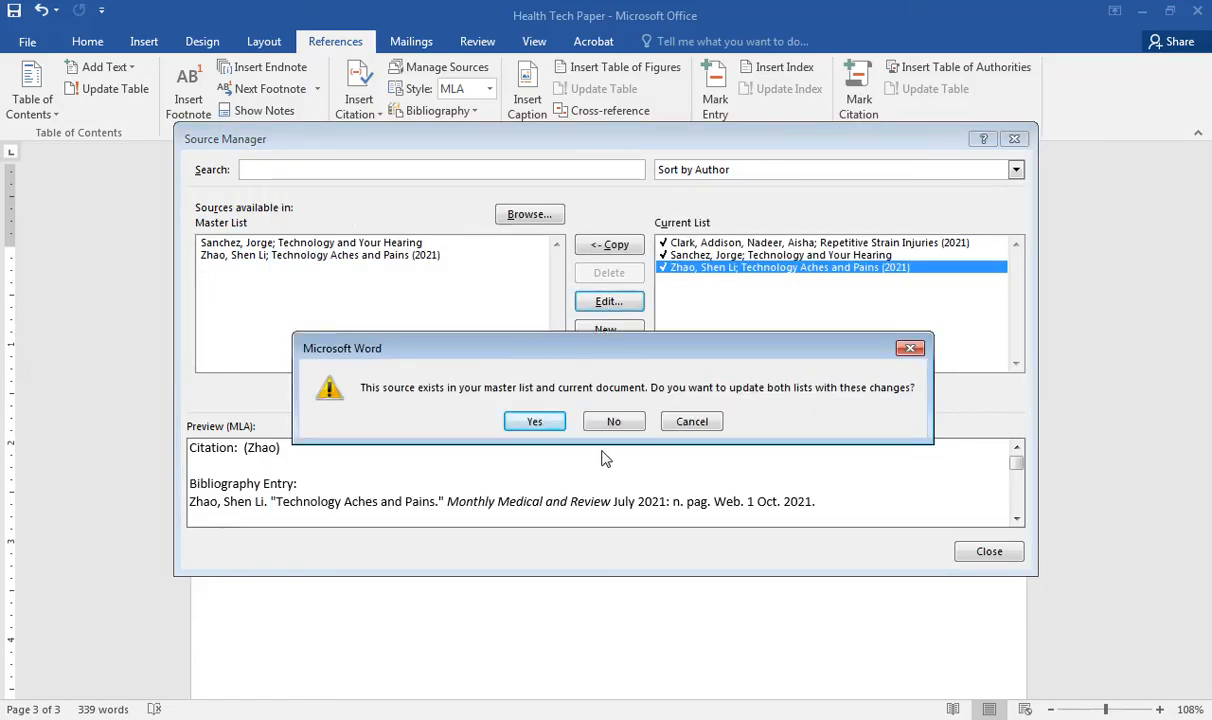
left_click(535, 422)
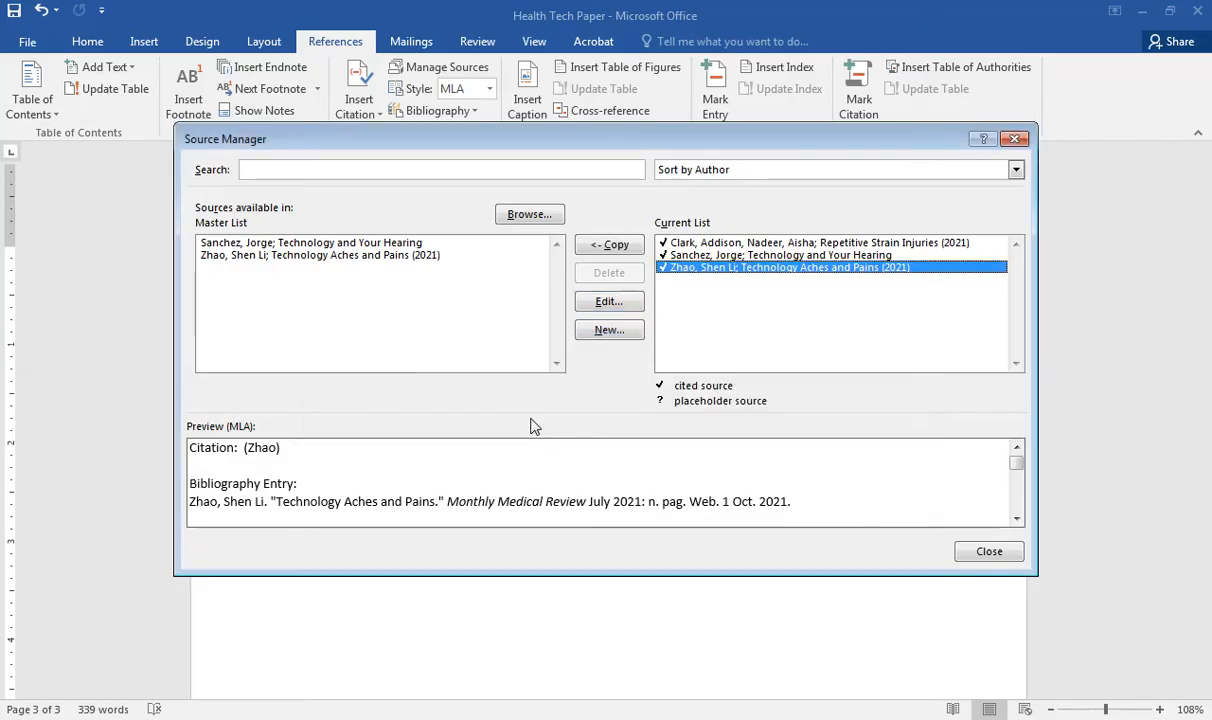
left_click(987, 553)
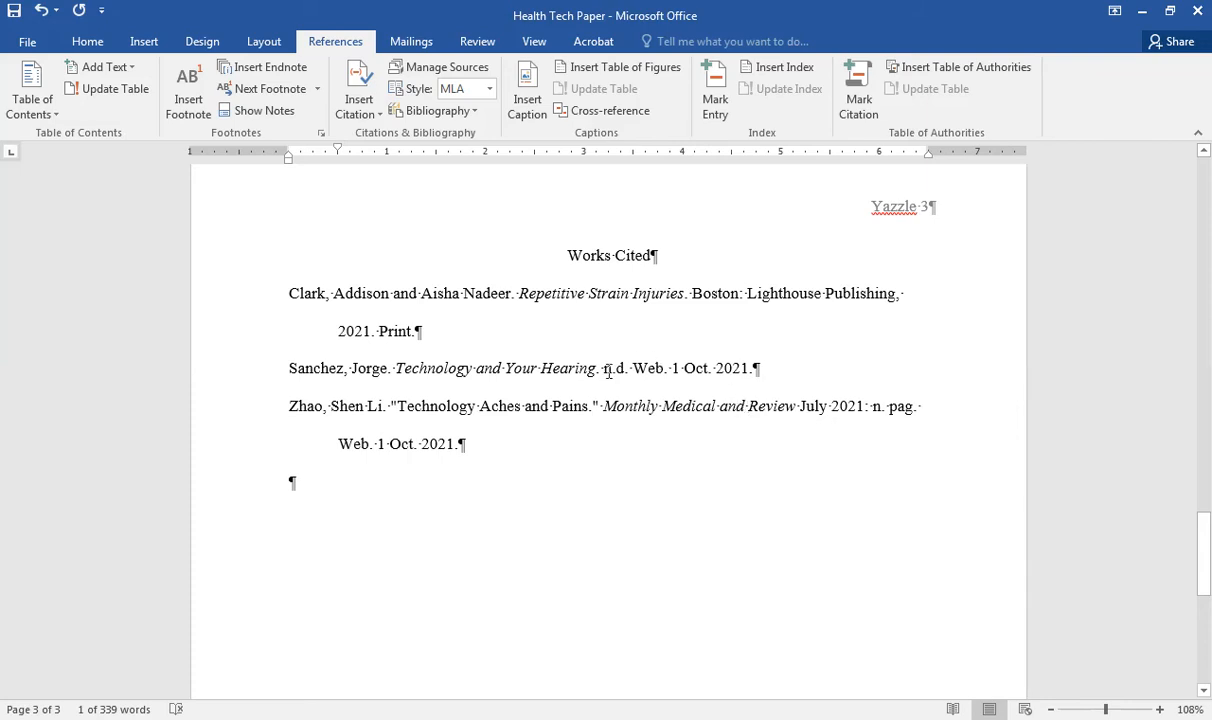
Update the bibliography field on the Works Cited page so it reflects the edited source
left_click(555, 367)
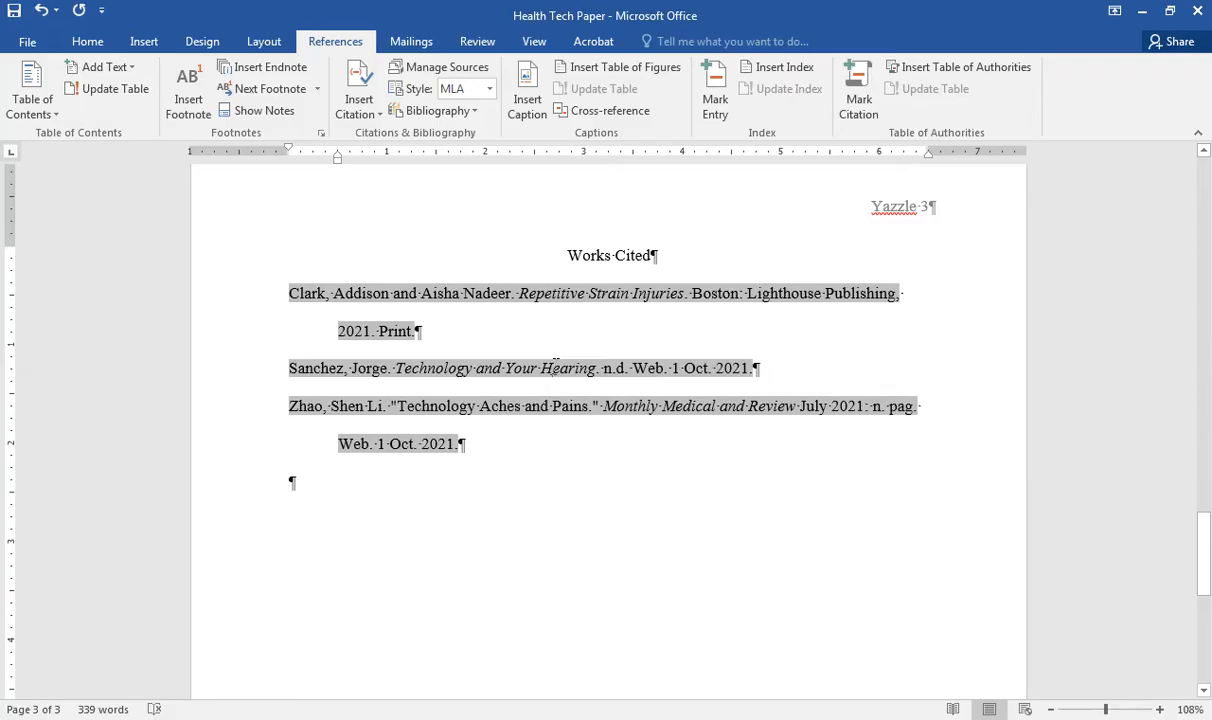
right_click(555, 367)
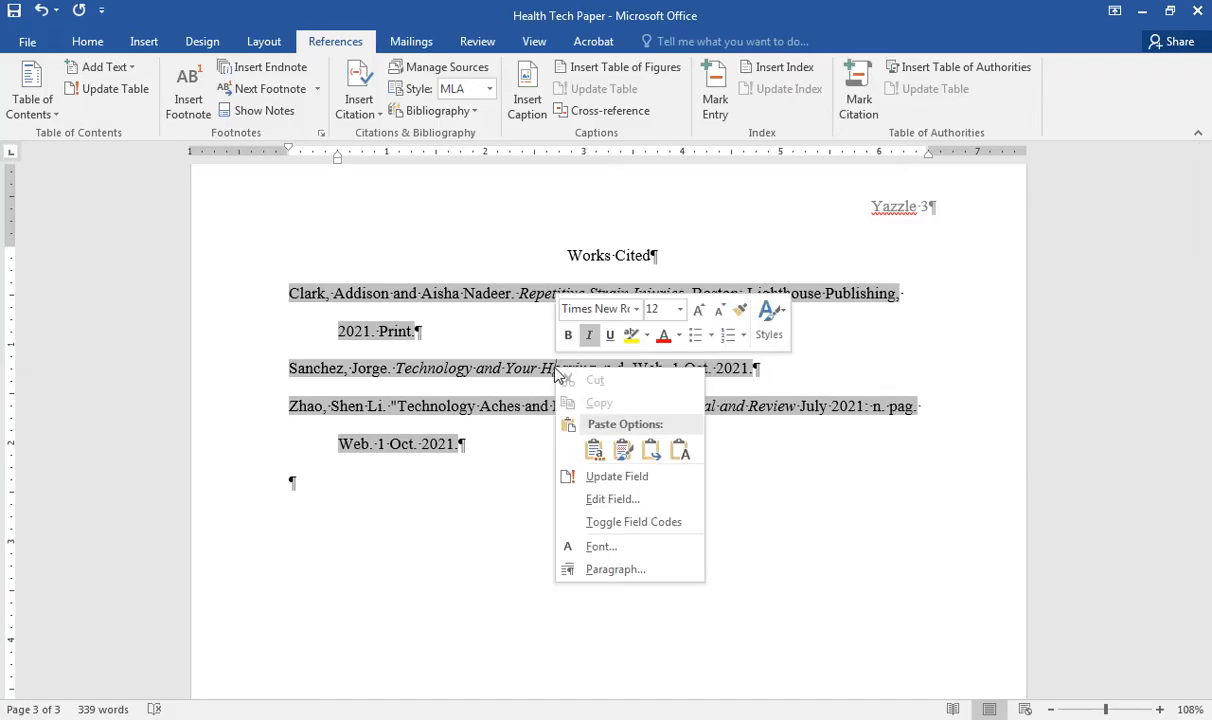
left_click(612, 478)
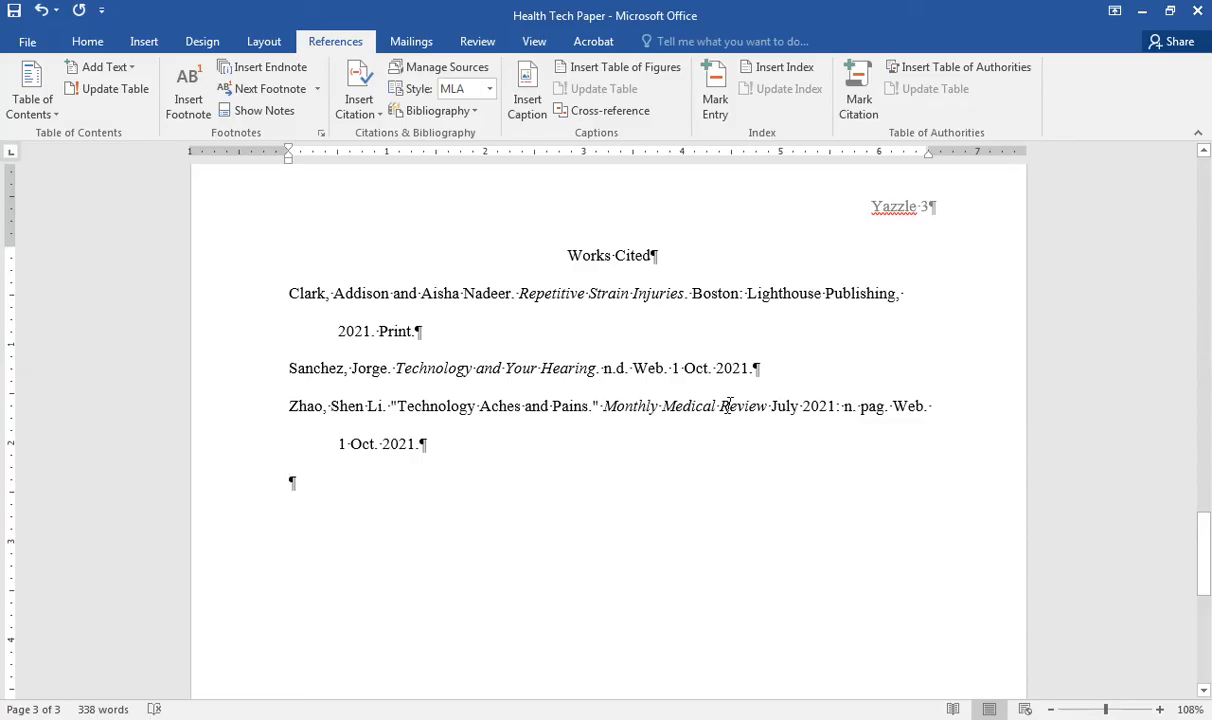
Browse the paper's page thumbnails, visit pages 2 and 1, return to page 2 and close the Navigation pane
left_click(535, 42)
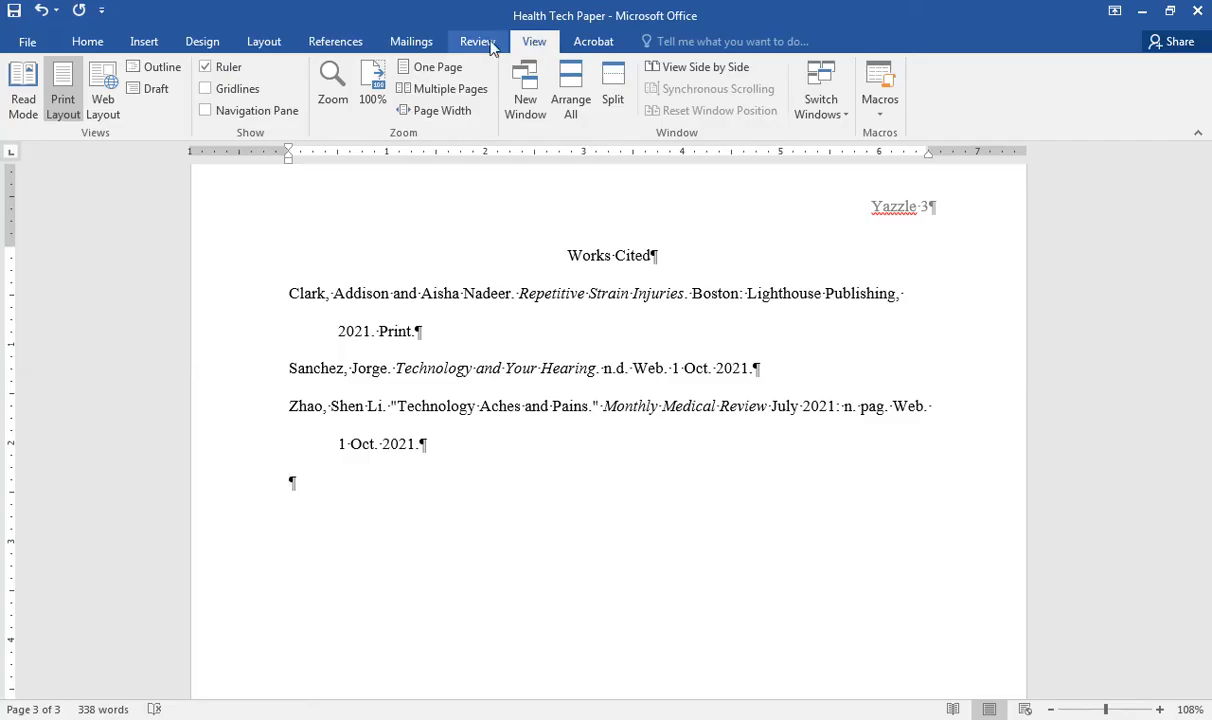
left_click(206, 111)
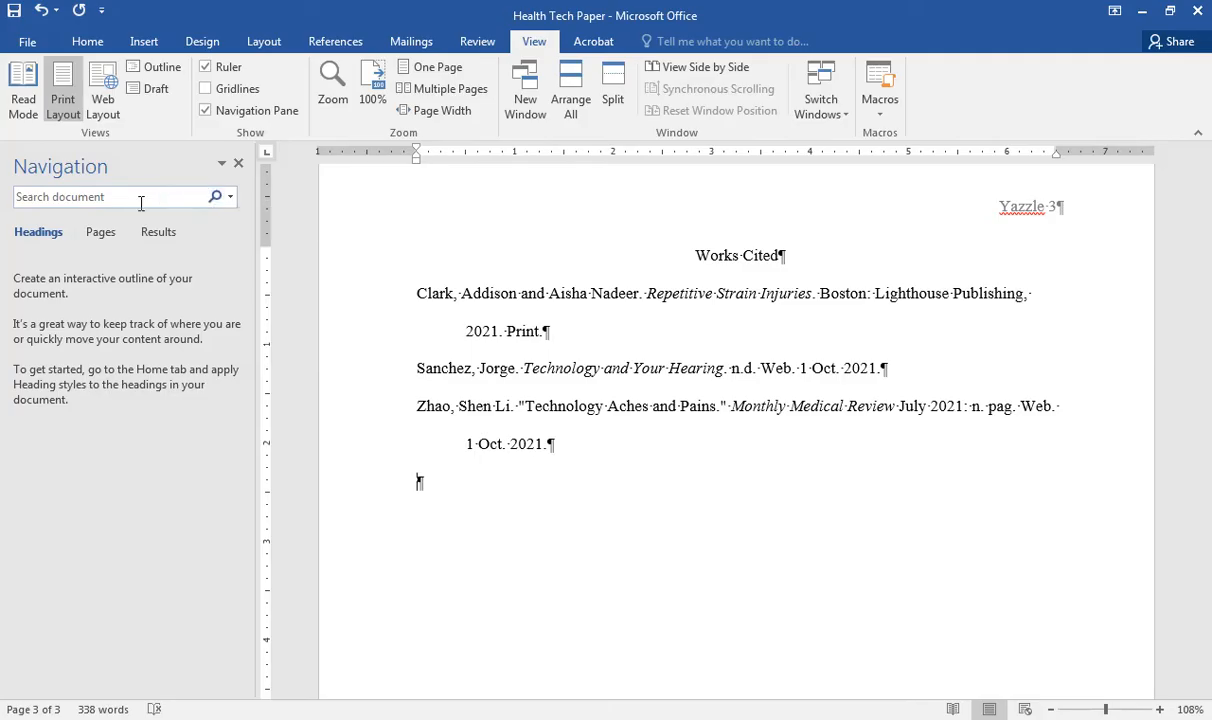
left_click(101, 234)
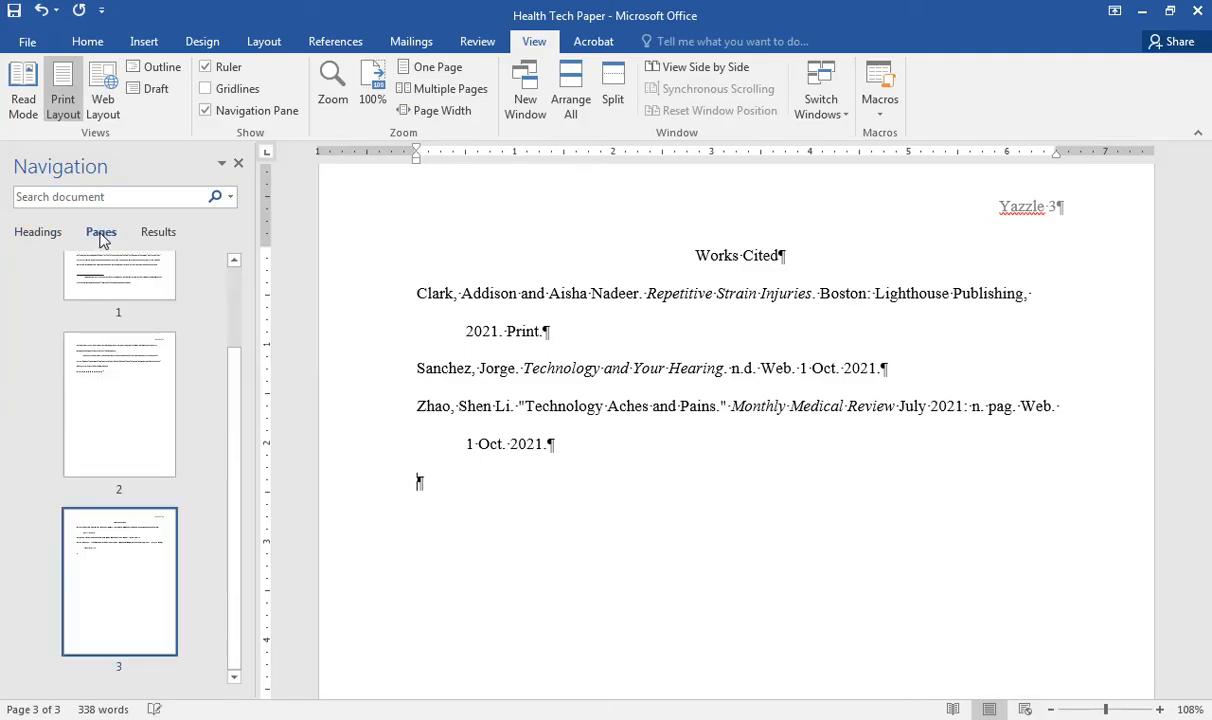
left_click_drag(230, 352, 236, 291)
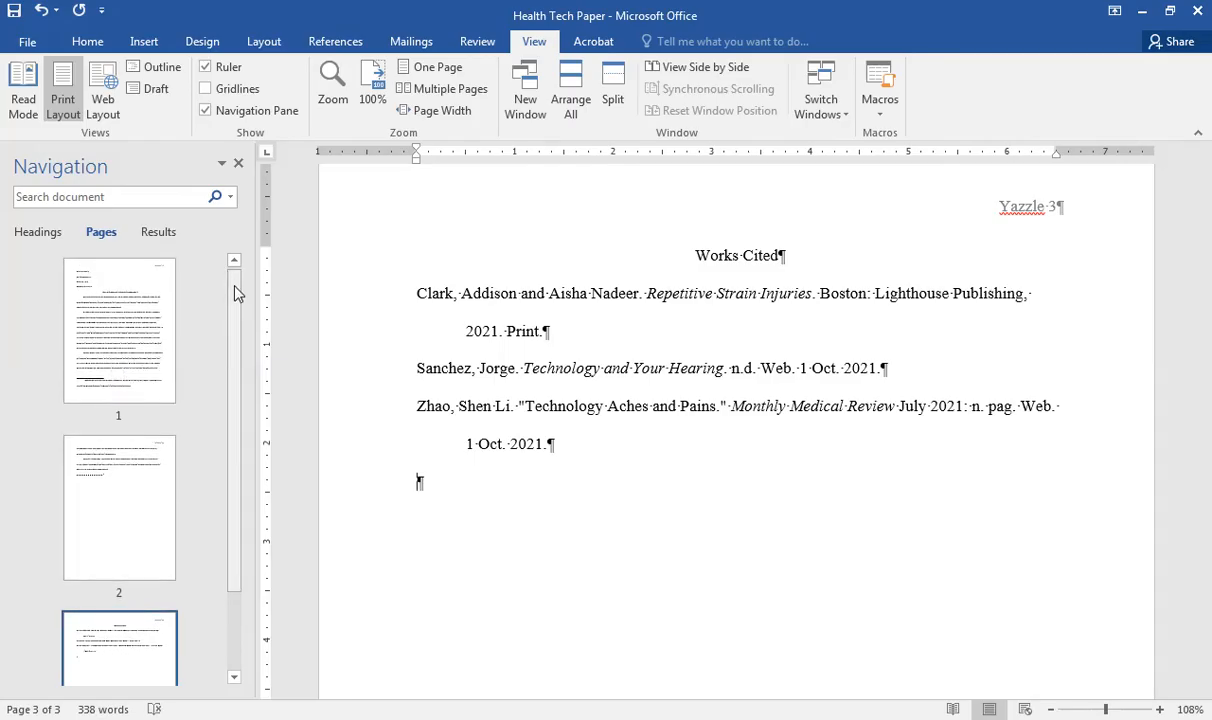
left_click_drag(235, 290, 234, 333)
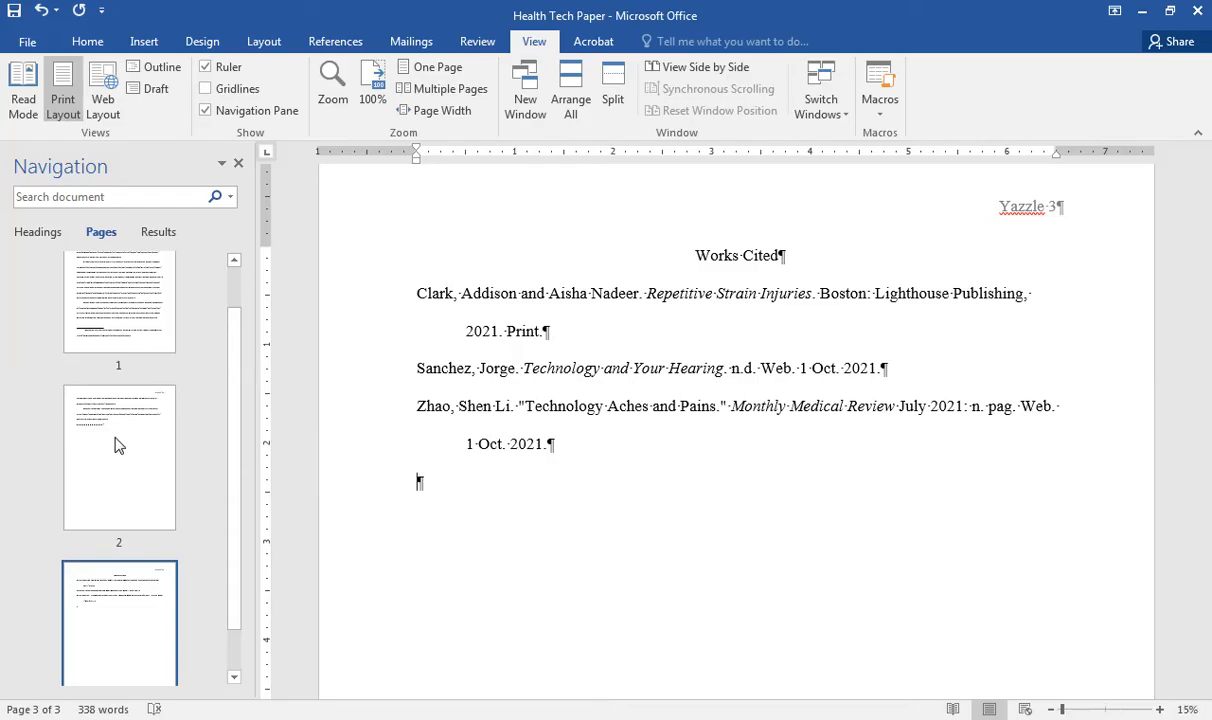
left_click(118, 445)
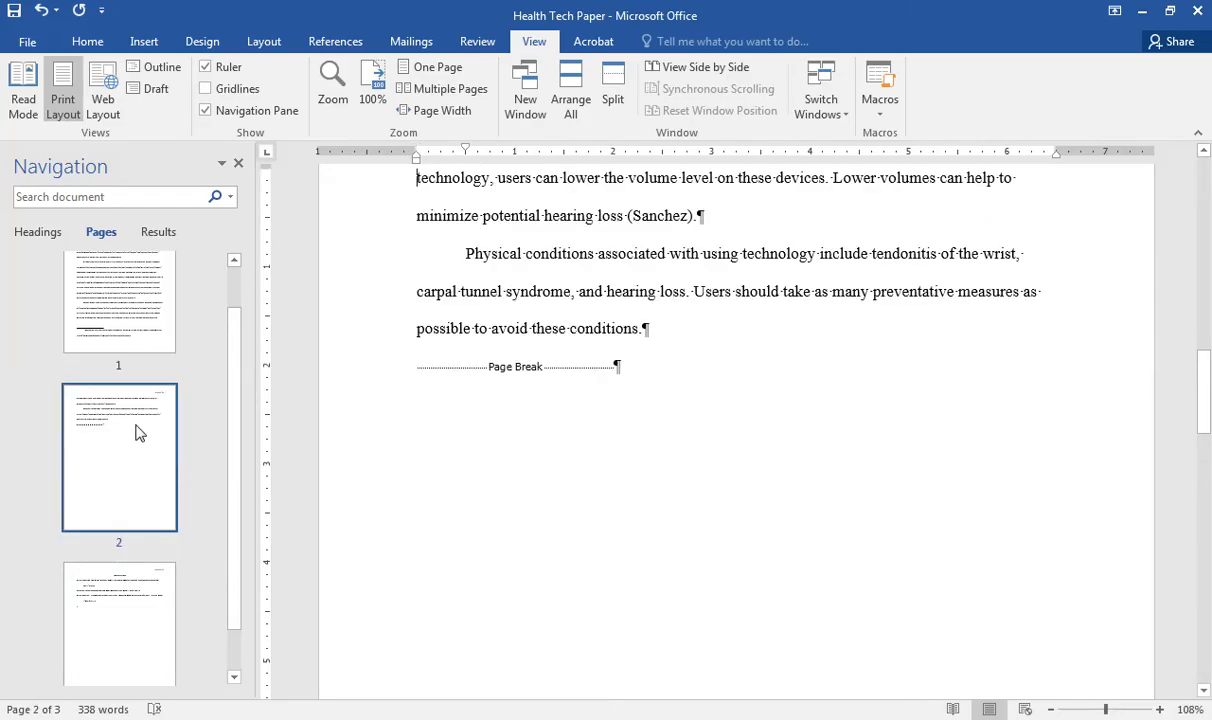
left_click(128, 321)
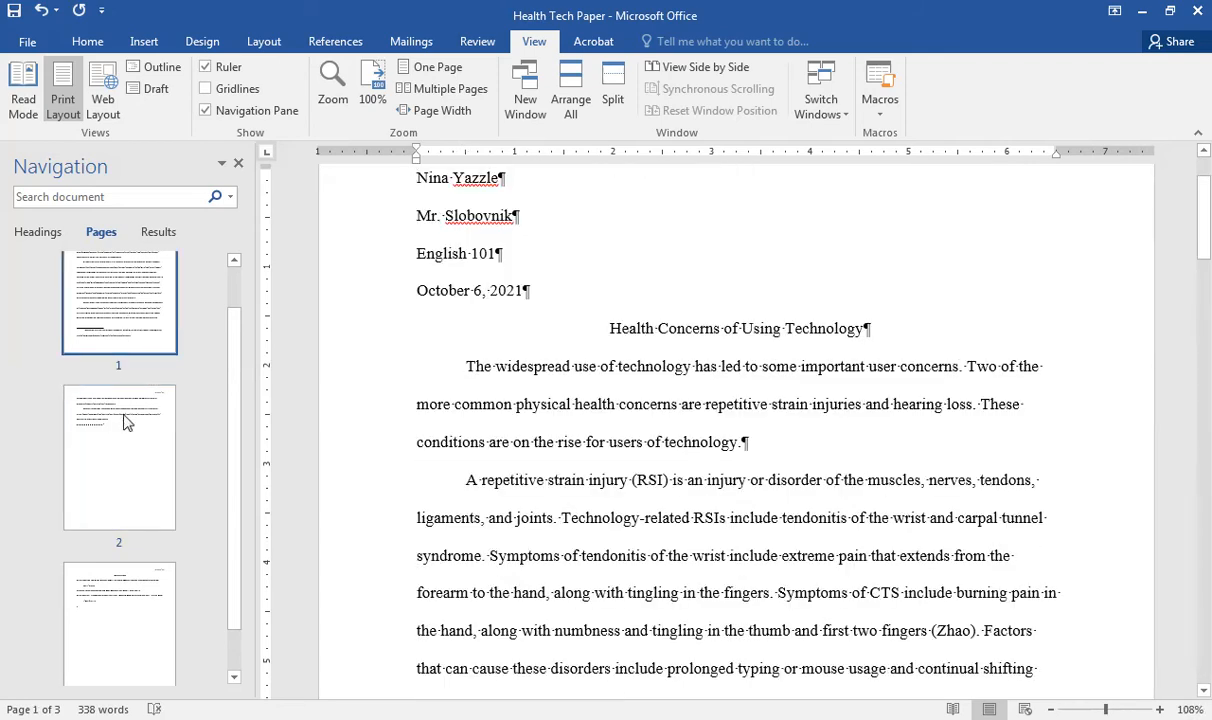
left_click(122, 401)
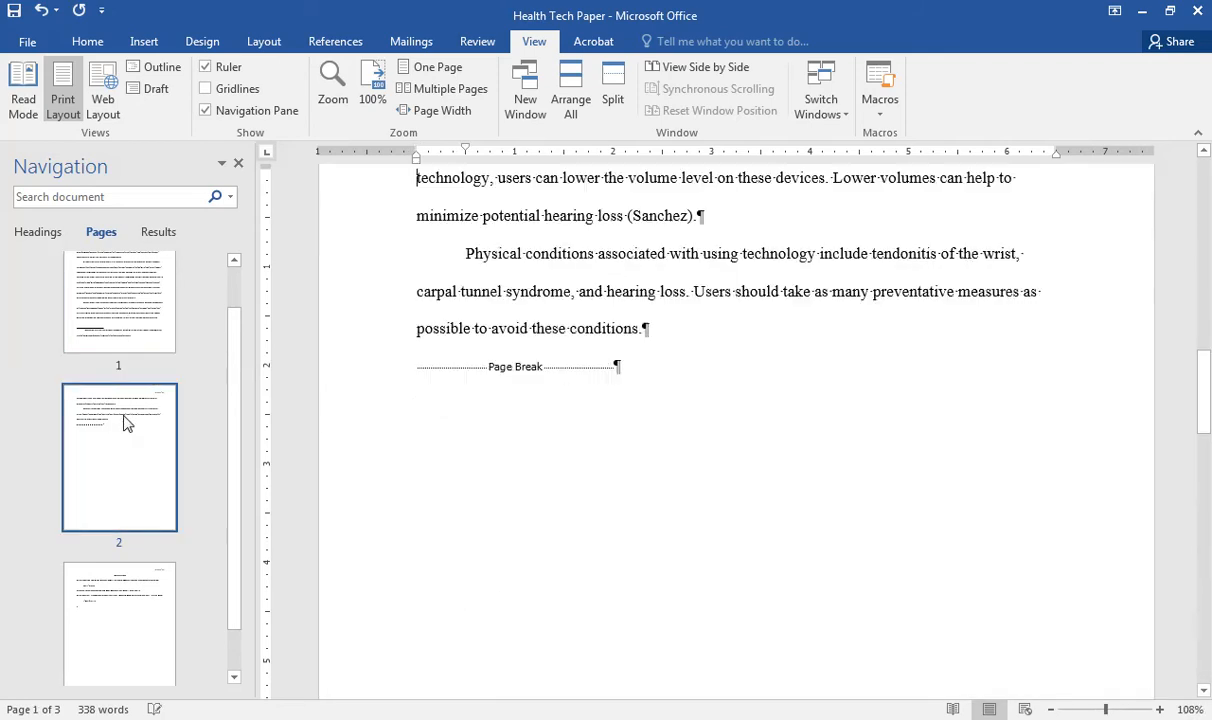
left_click(239, 167)
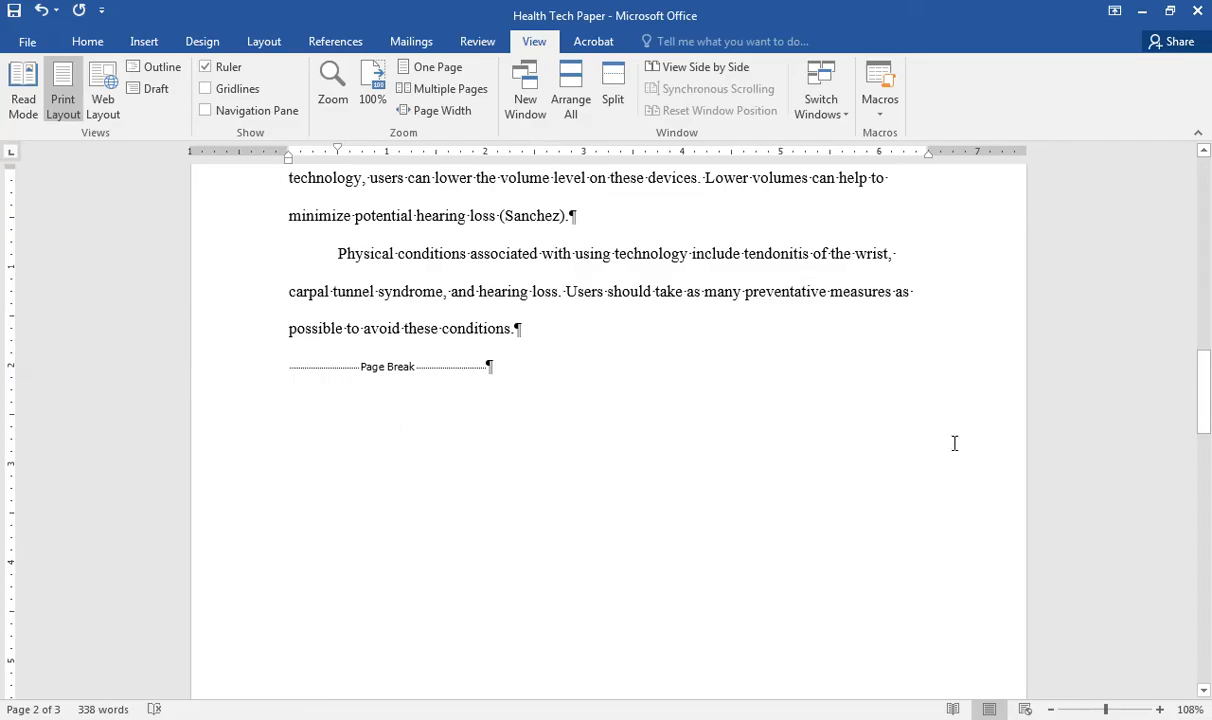
Insert a citation to the source "Repetitive Strain Injuries" after "keyboard" in the repetitive strain injury paragraph on page 1
left_click_drag(1205, 408, 1192, 257)
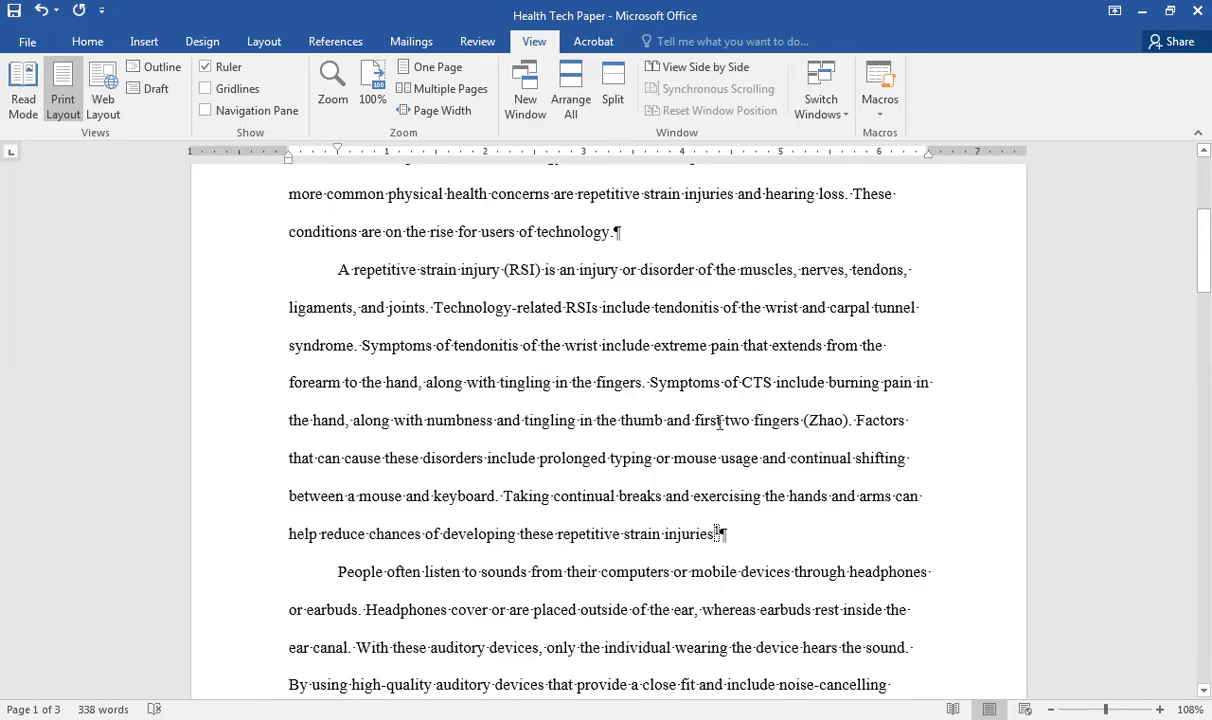
left_click(499, 513)
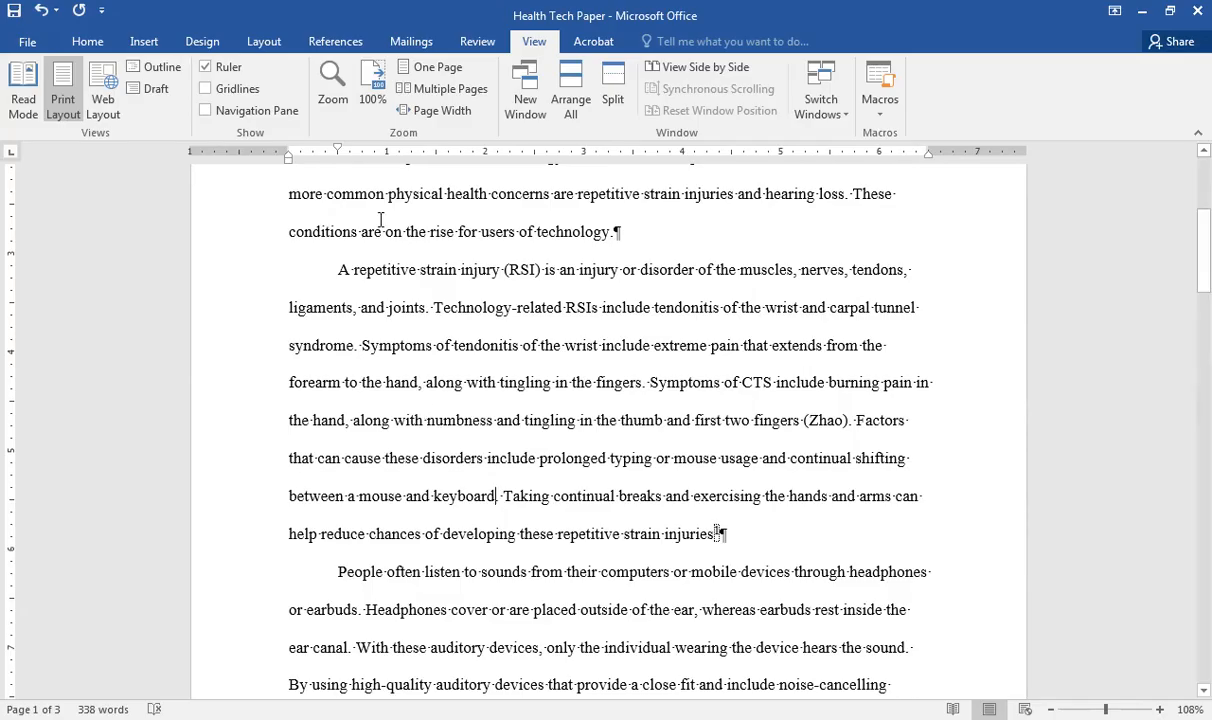
left_click(336, 42)
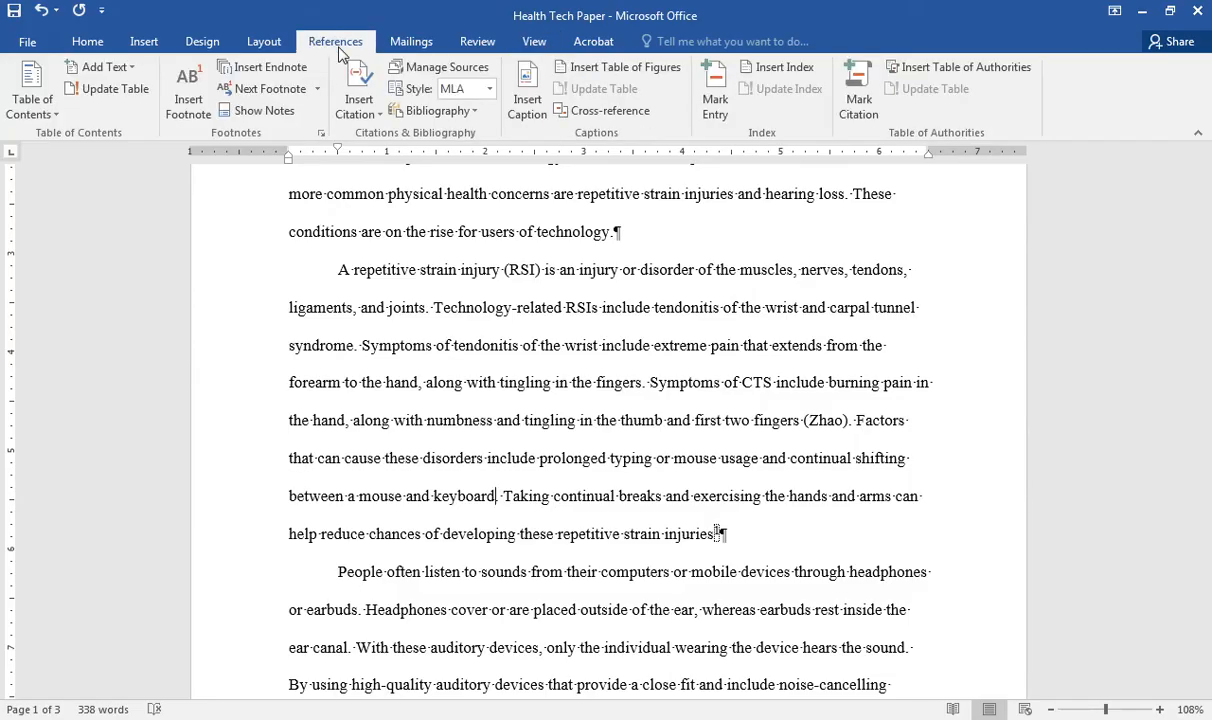
left_click(360, 102)
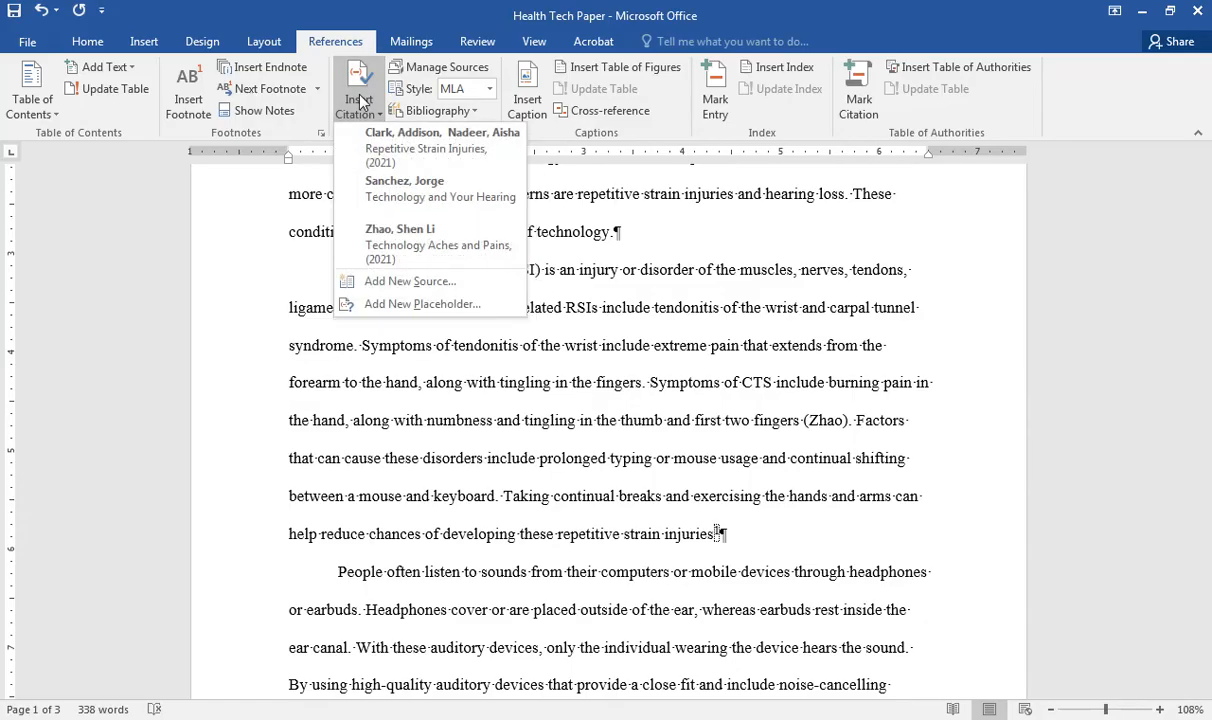
left_click(378, 148)
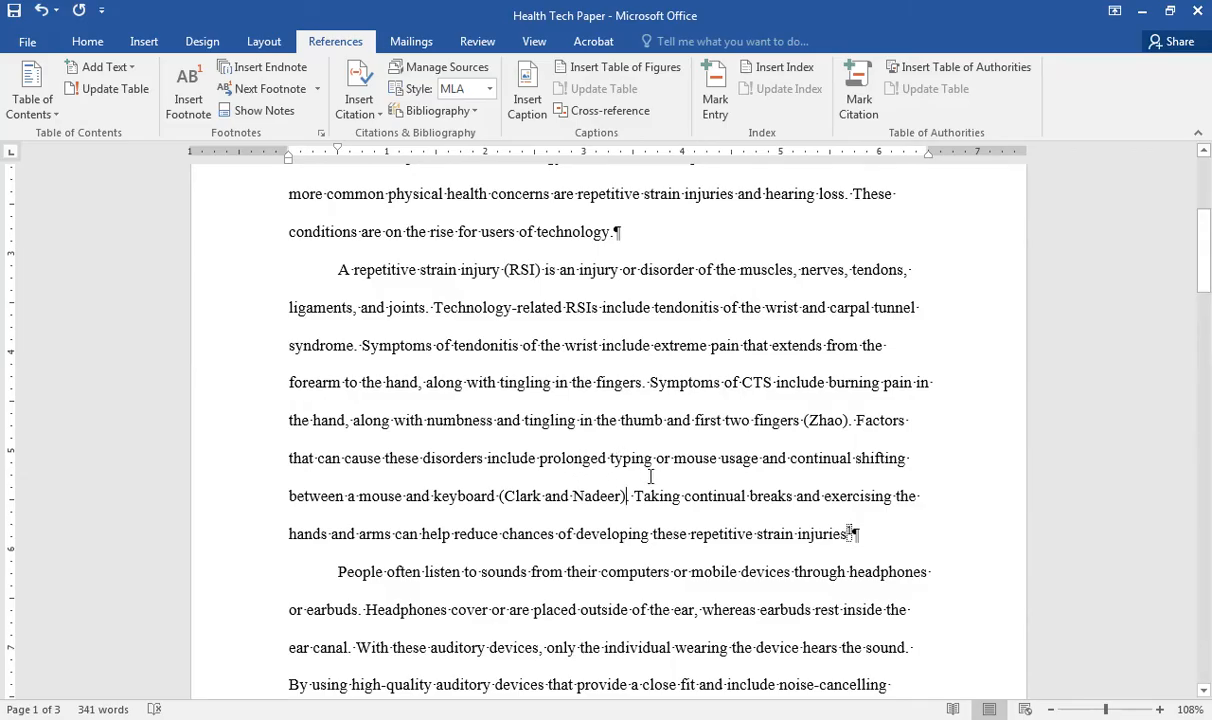
Move the citation after "keyboard" to the end of the same paragraph, just before the footnote reference mark
left_click(589, 503)
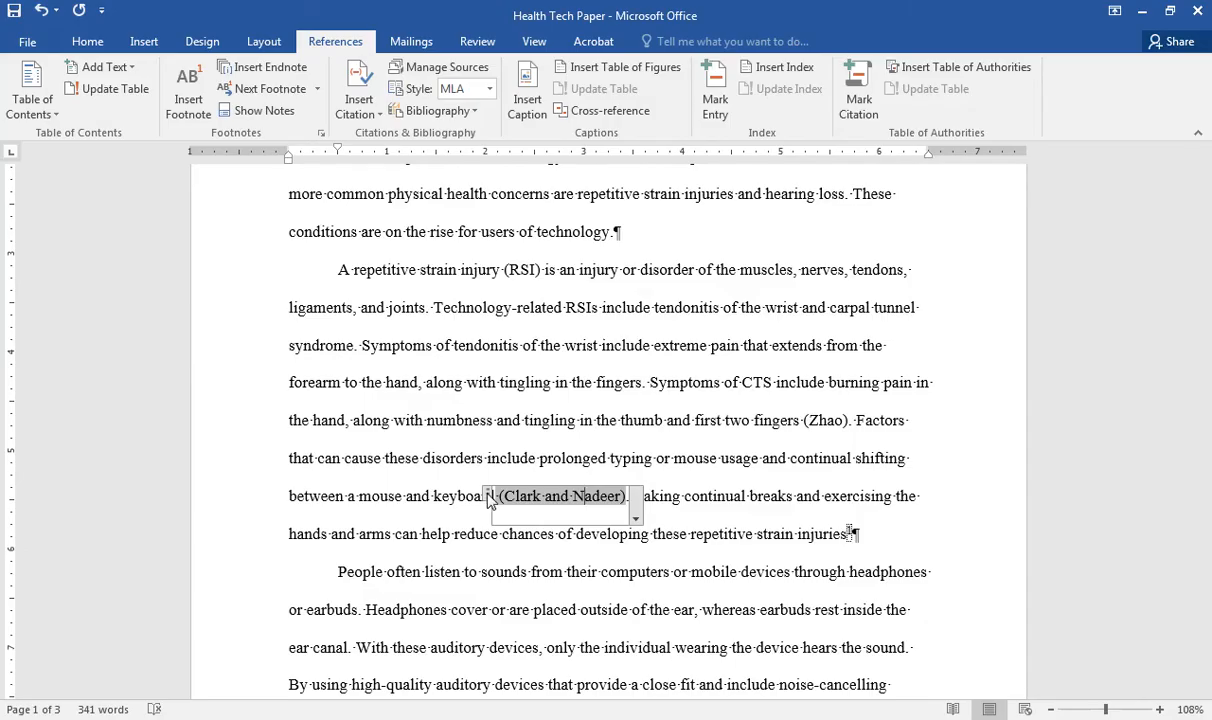
left_click_drag(490, 500, 747, 553)
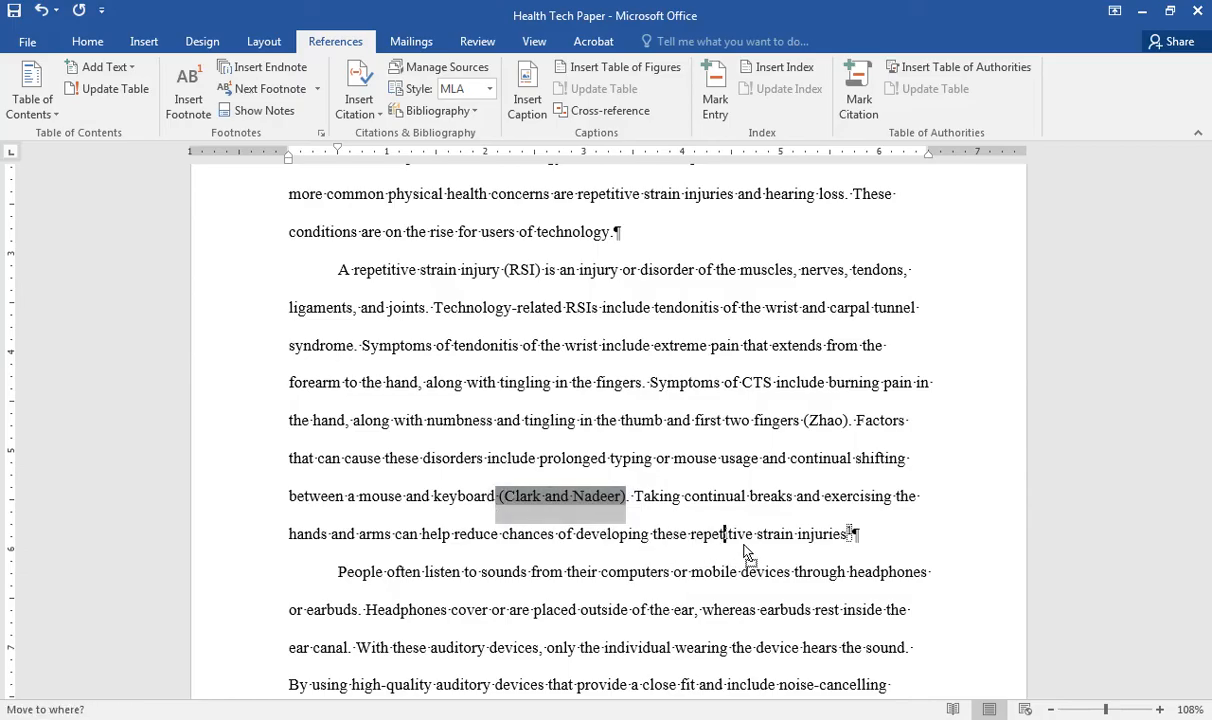
left_click(849, 536)
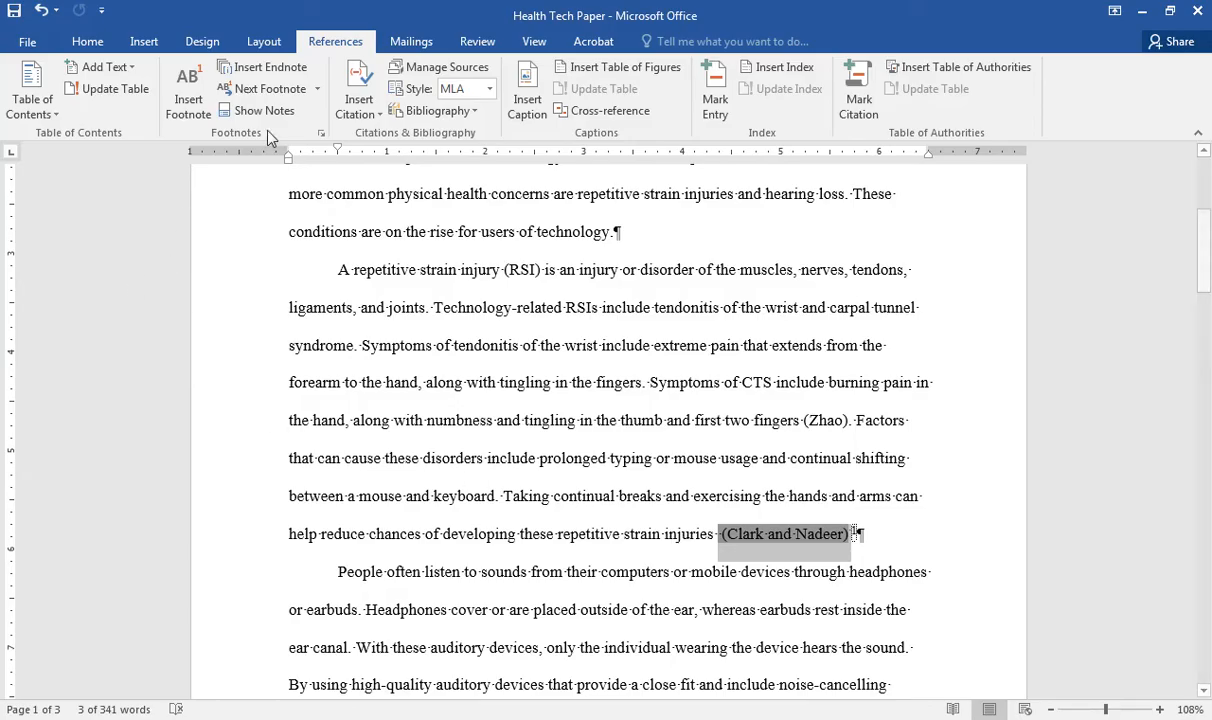
Search the document for the word "auditory" and close the search results
left_click(88, 45)
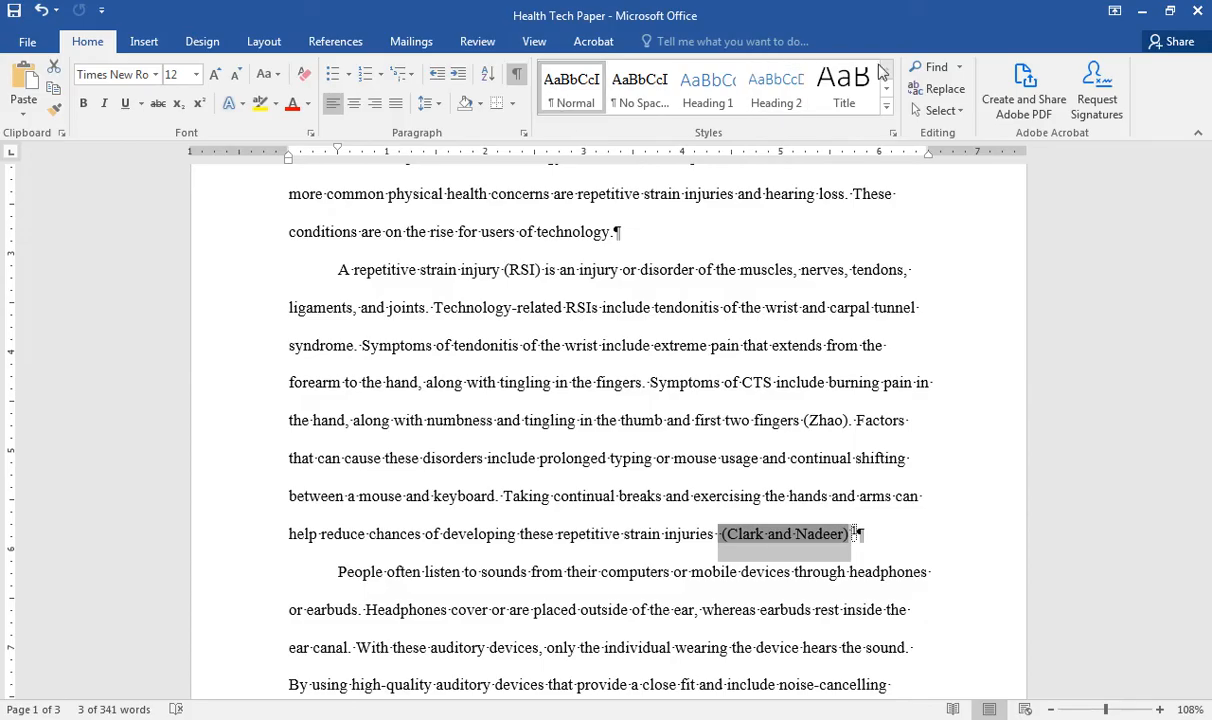
left_click(932, 68)
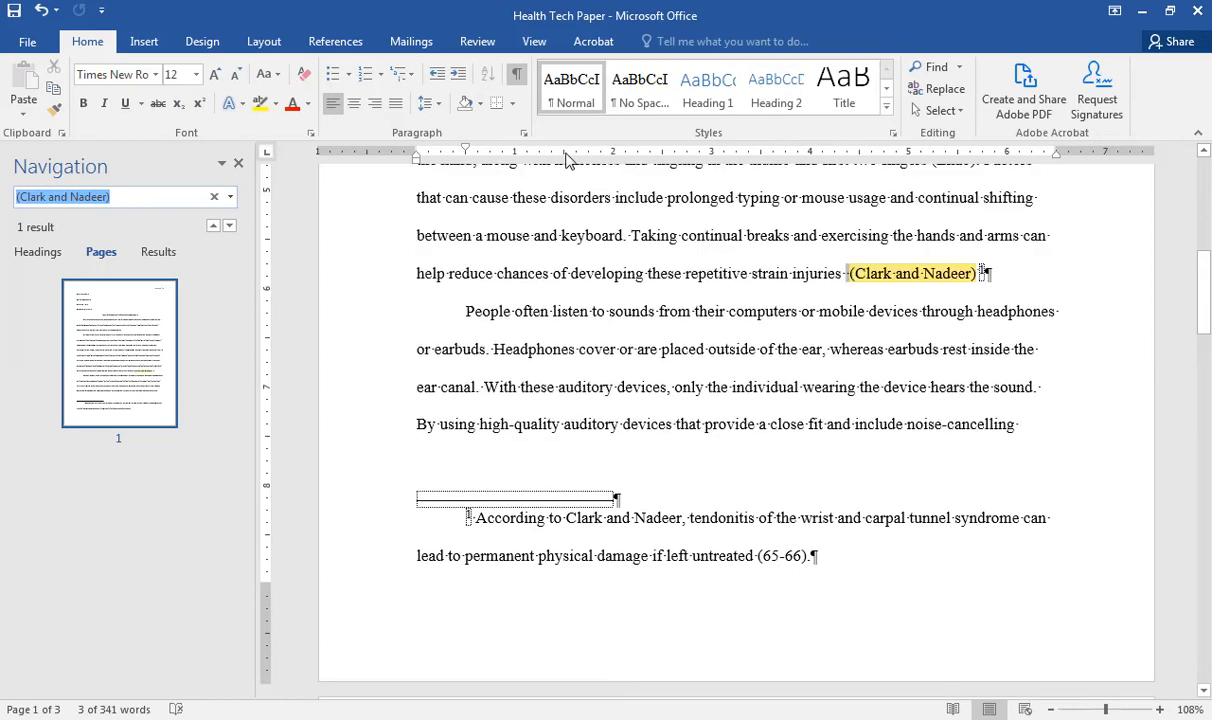
type("auditory")
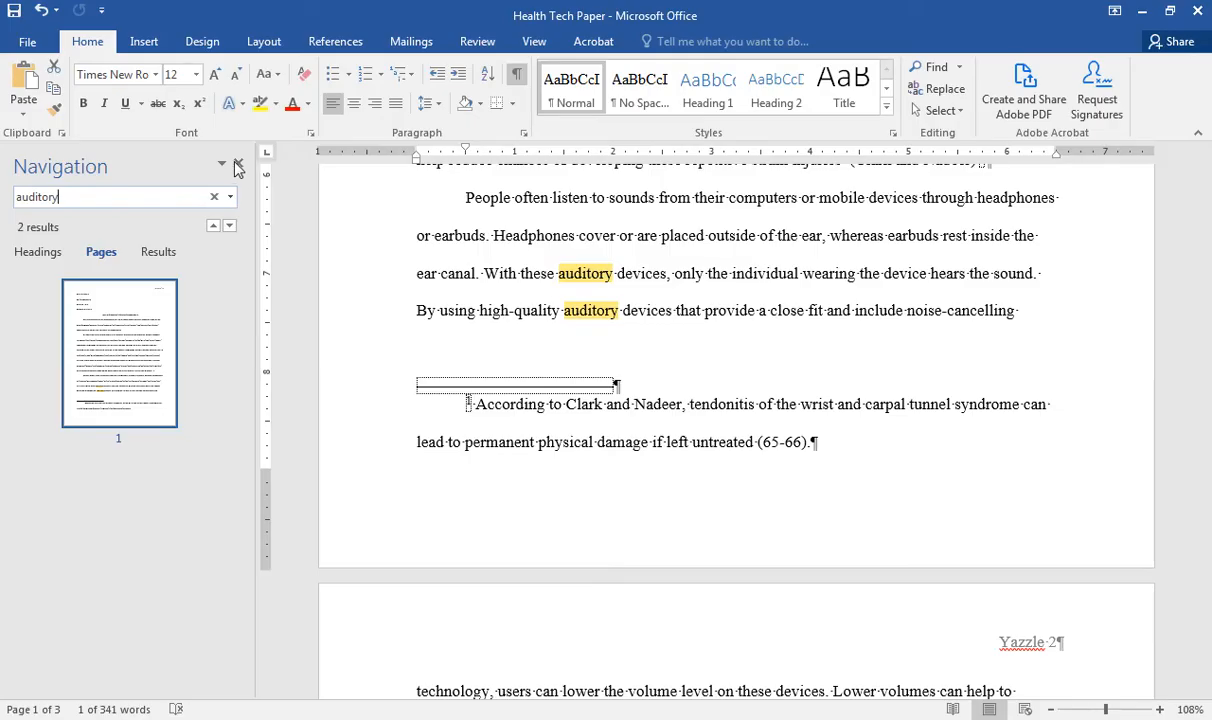
left_click(237, 166)
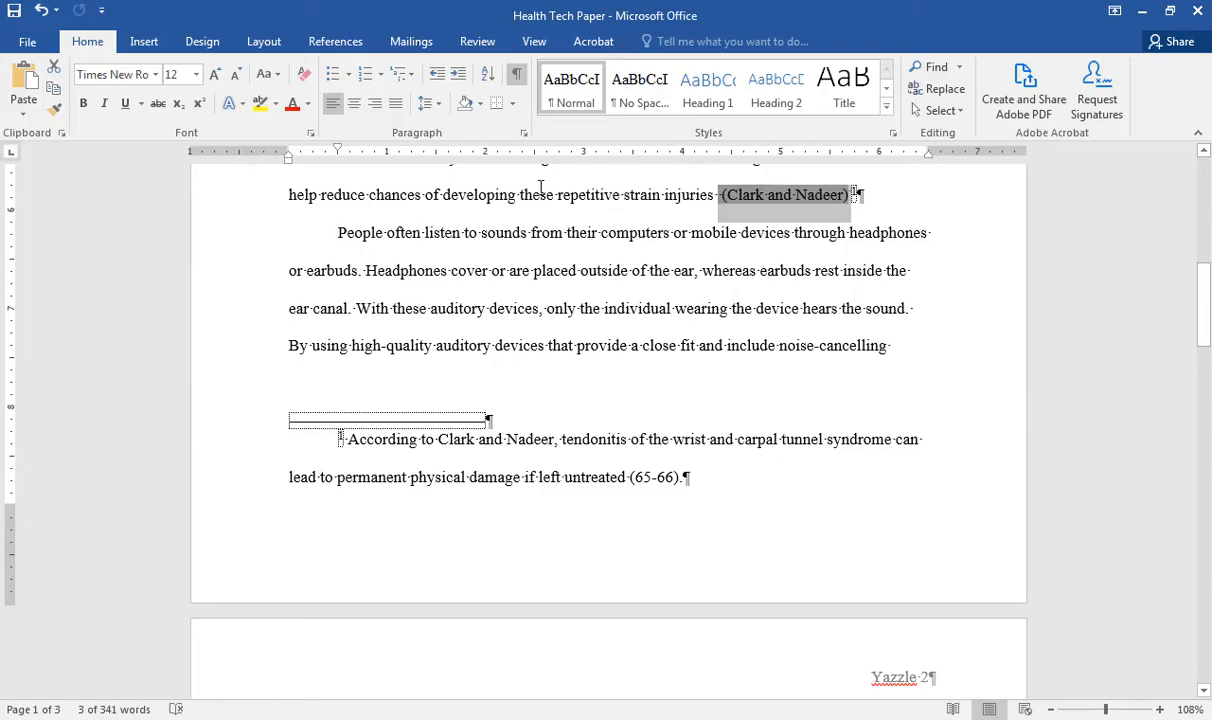
Replace every occurrence of "auditory" with "listening" throughout the entire document and close the Find and Replace dialog
left_click(938, 89)
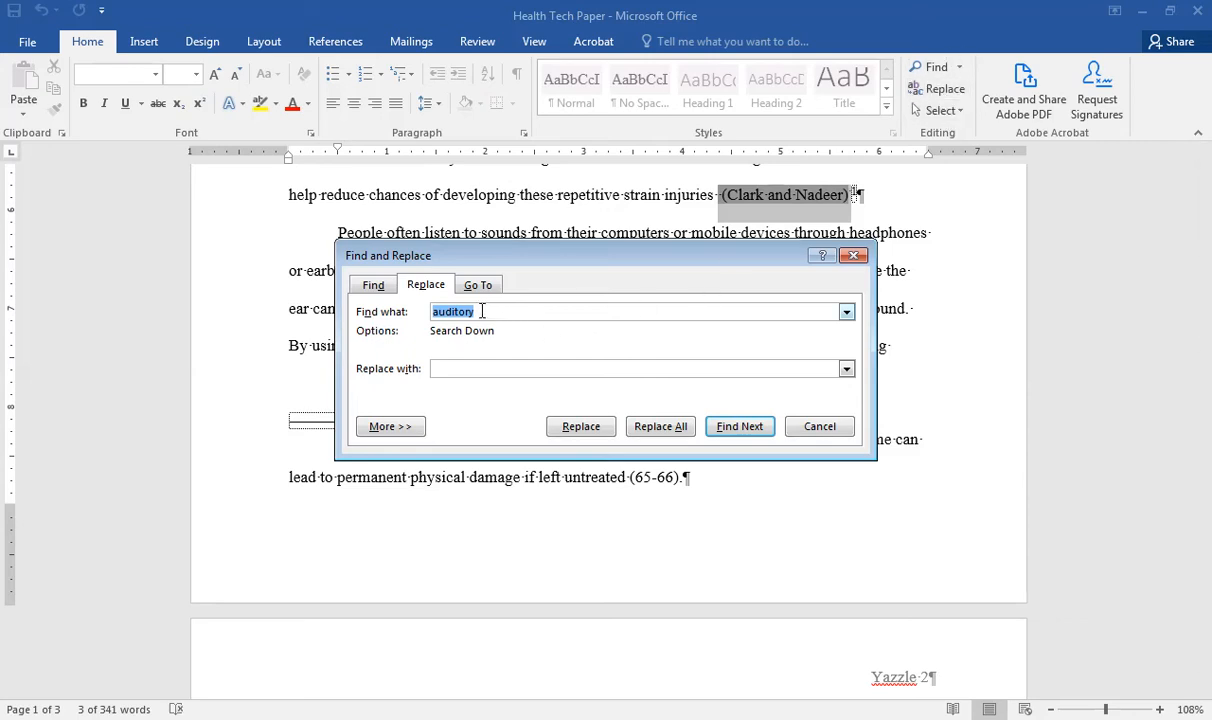
left_click(442, 369)
type("listening")
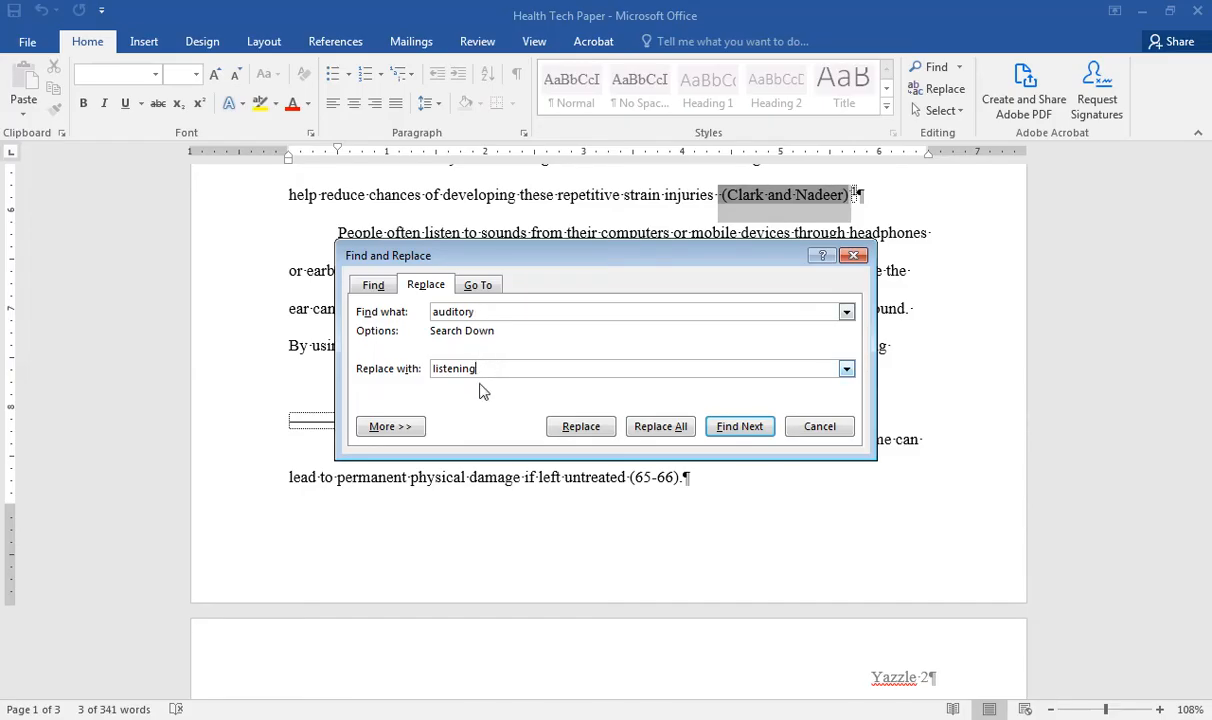
left_click(666, 436)
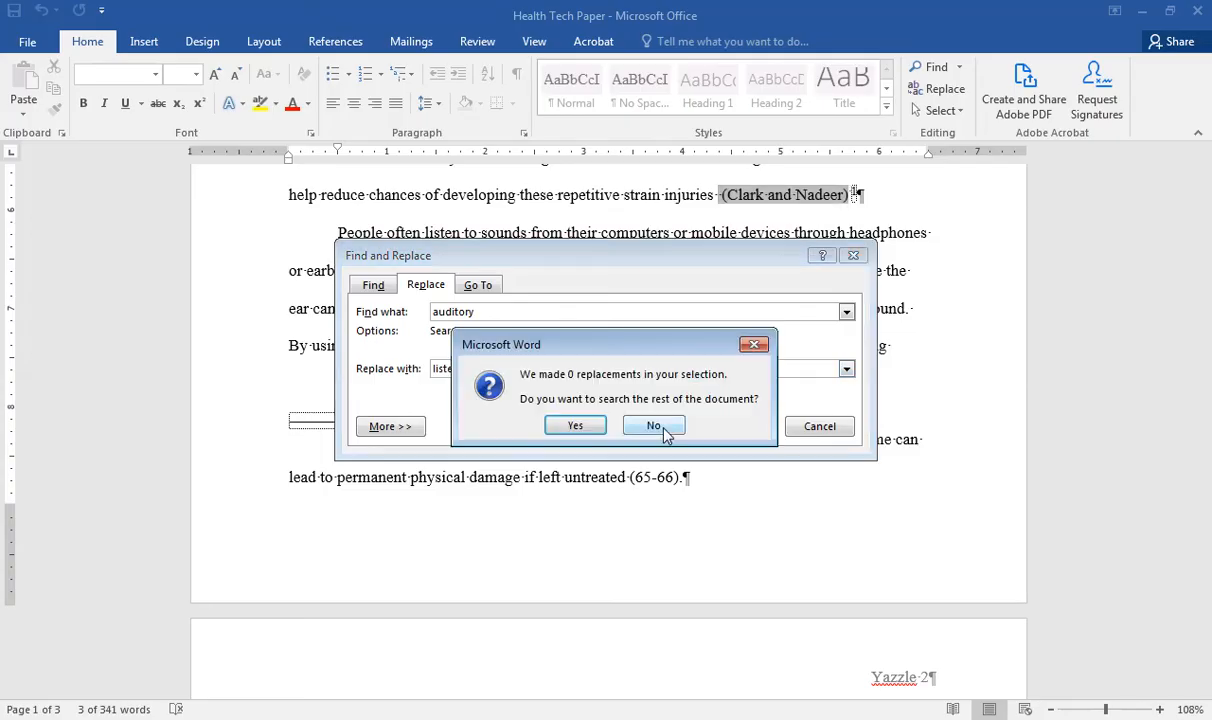
left_click(576, 428)
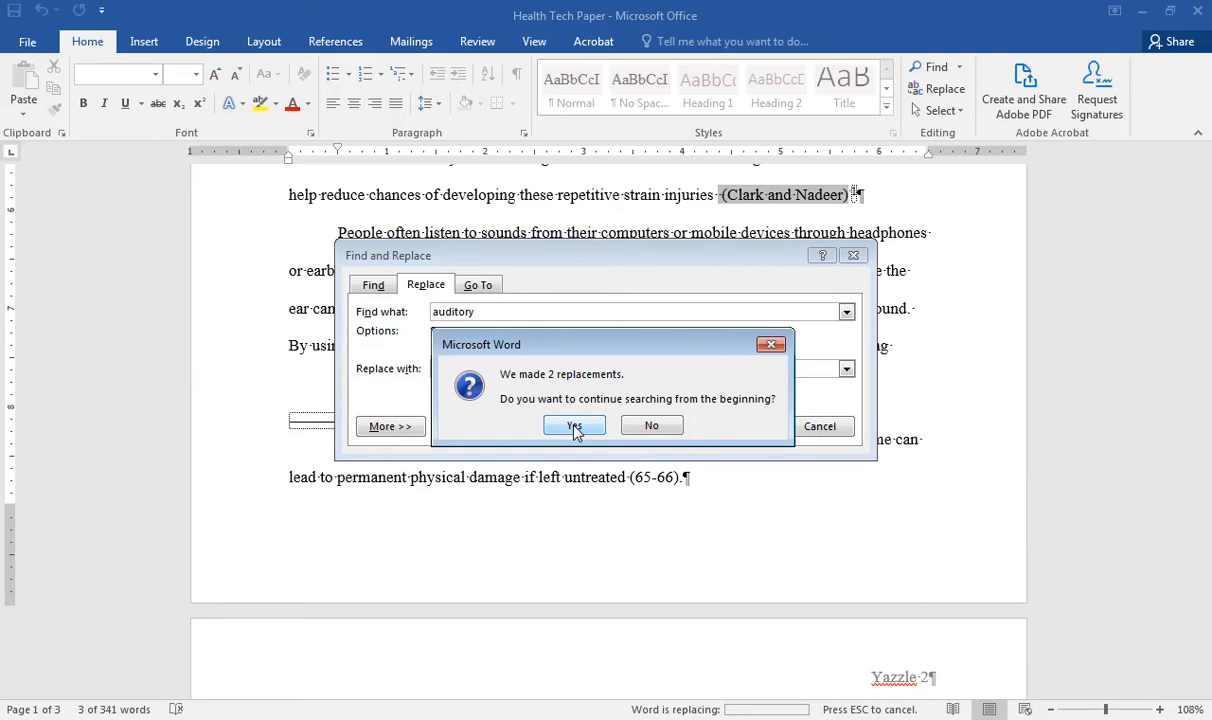
left_click(574, 428)
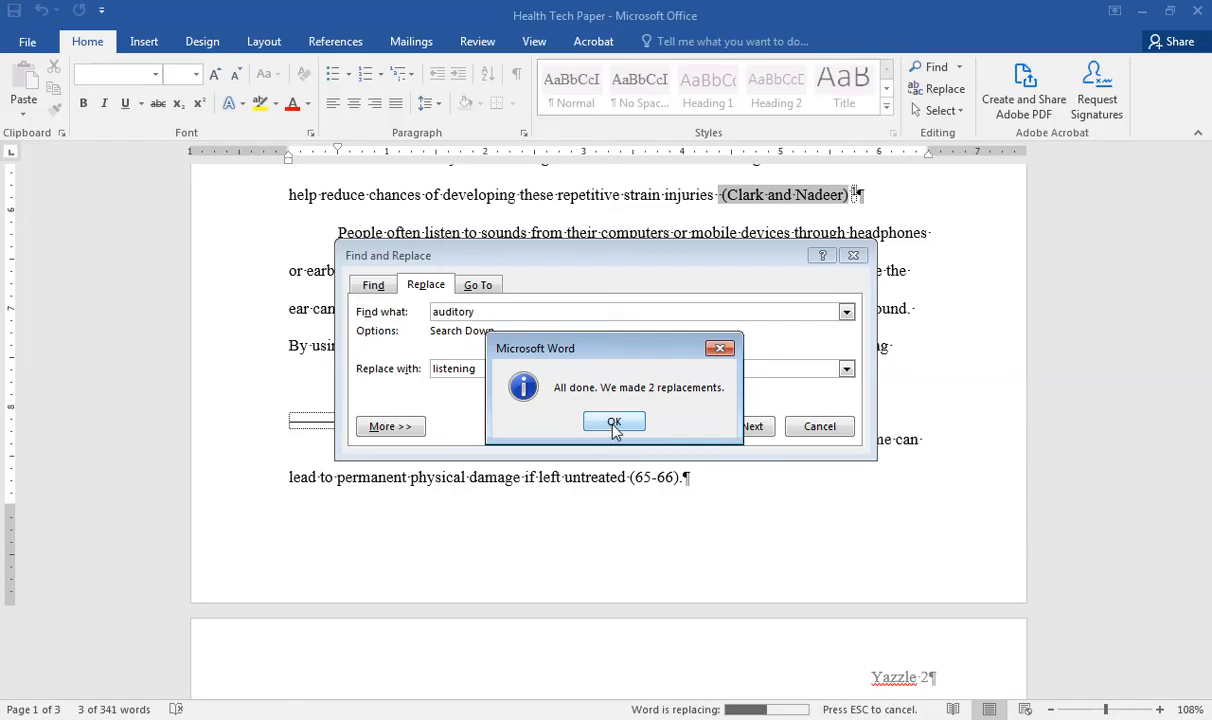
left_click(613, 423)
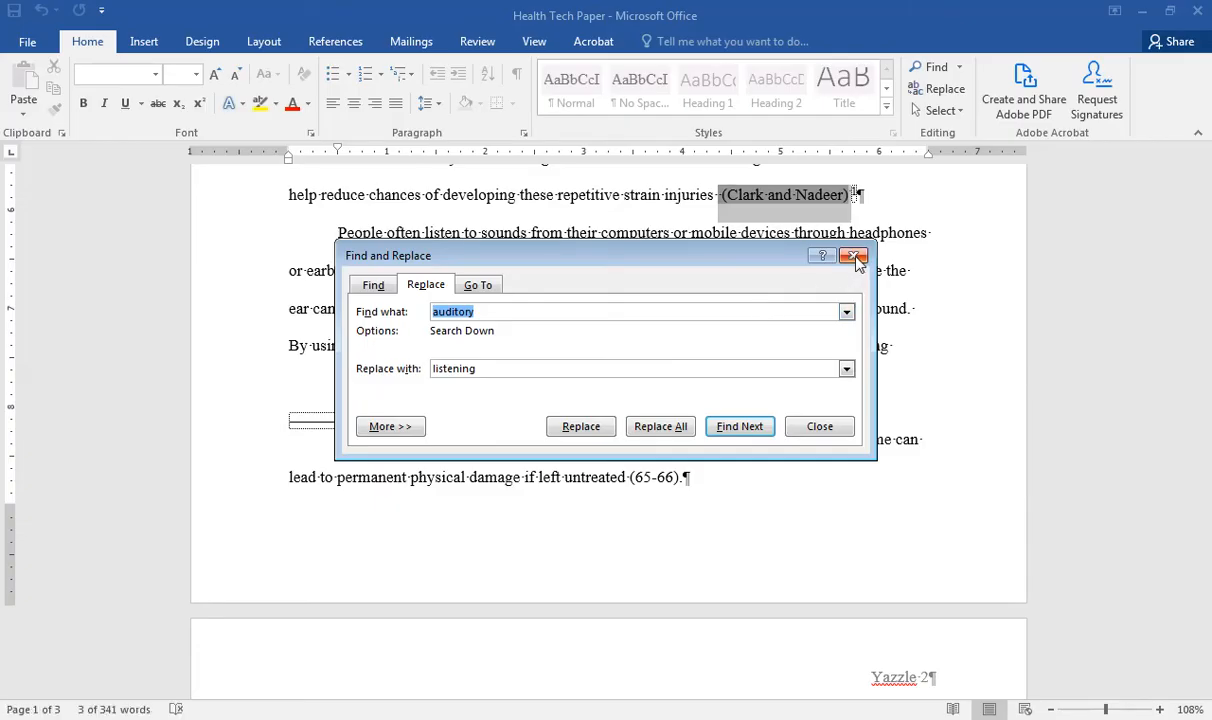
left_click(819, 426)
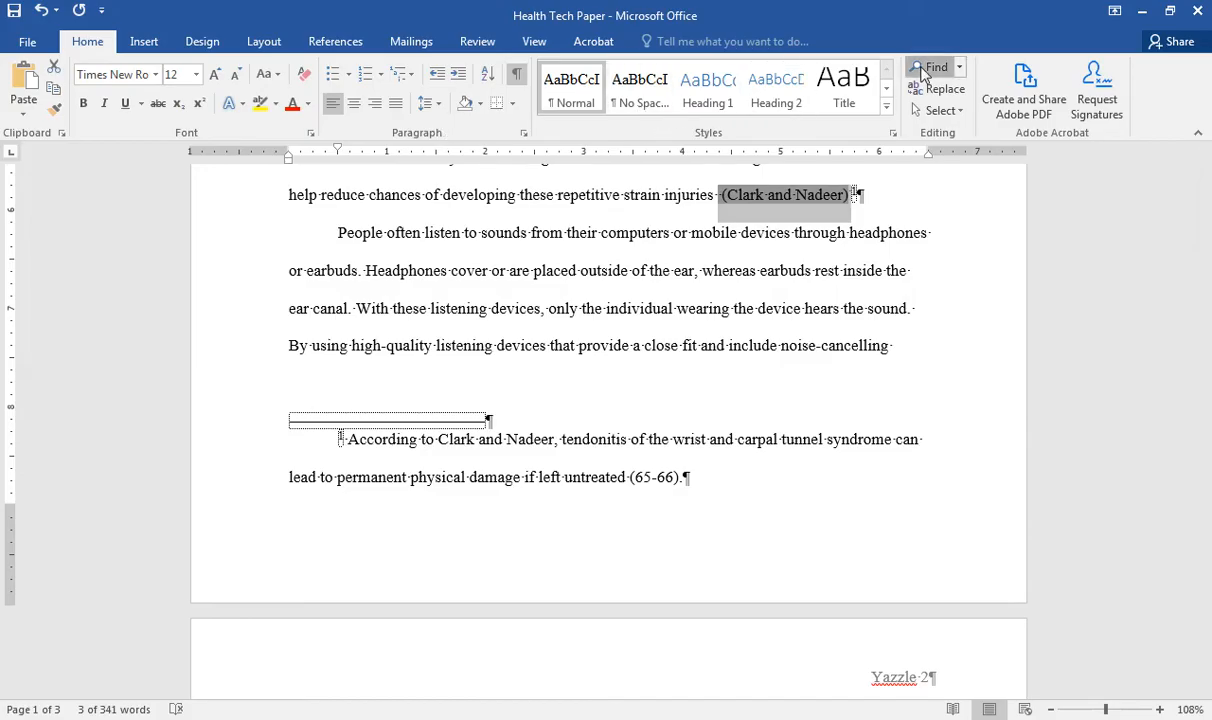
Find "continual" and replace its occurrence before "breaks" with the synonym "frequent", closing the search results when done
left_click(923, 72)
type("continuo")
key("BackSpace")
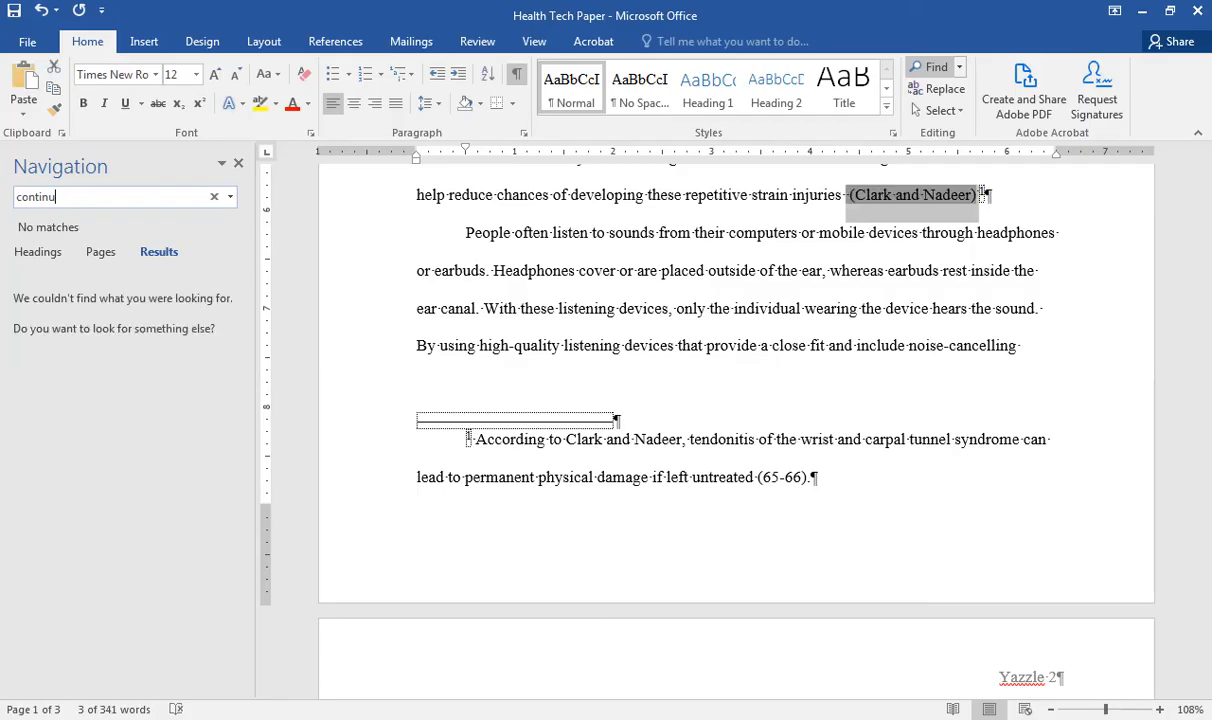
type("al")
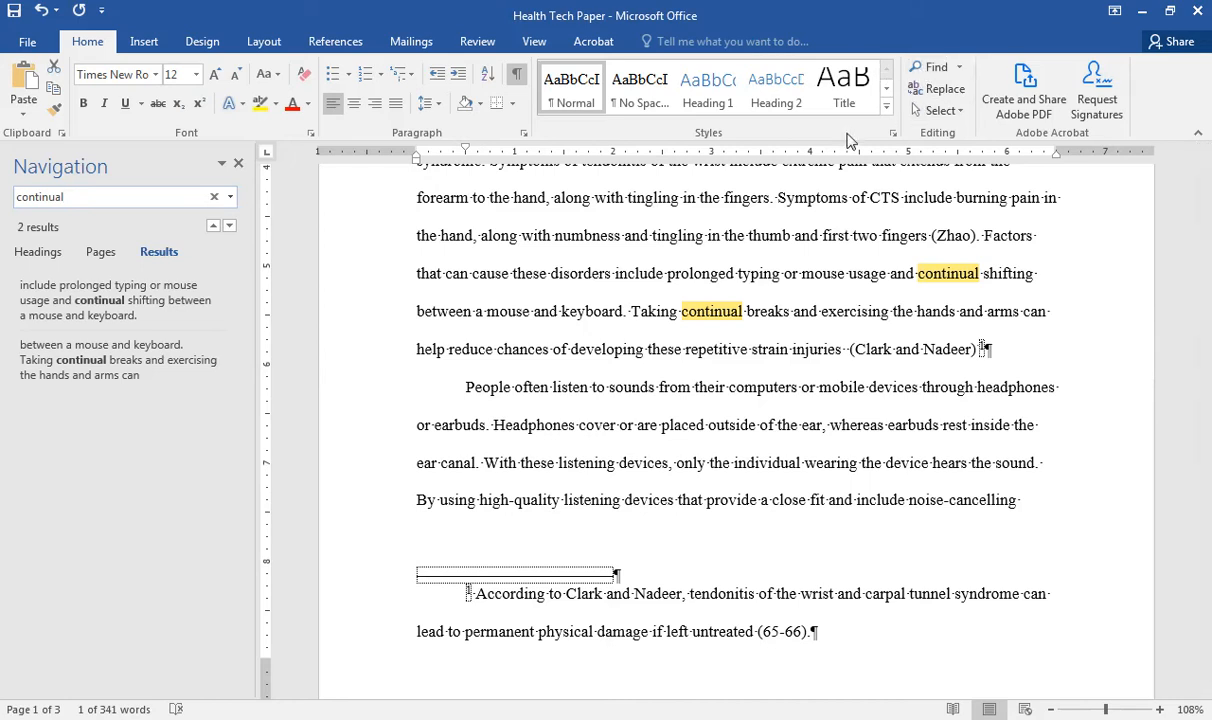
right_click(711, 313)
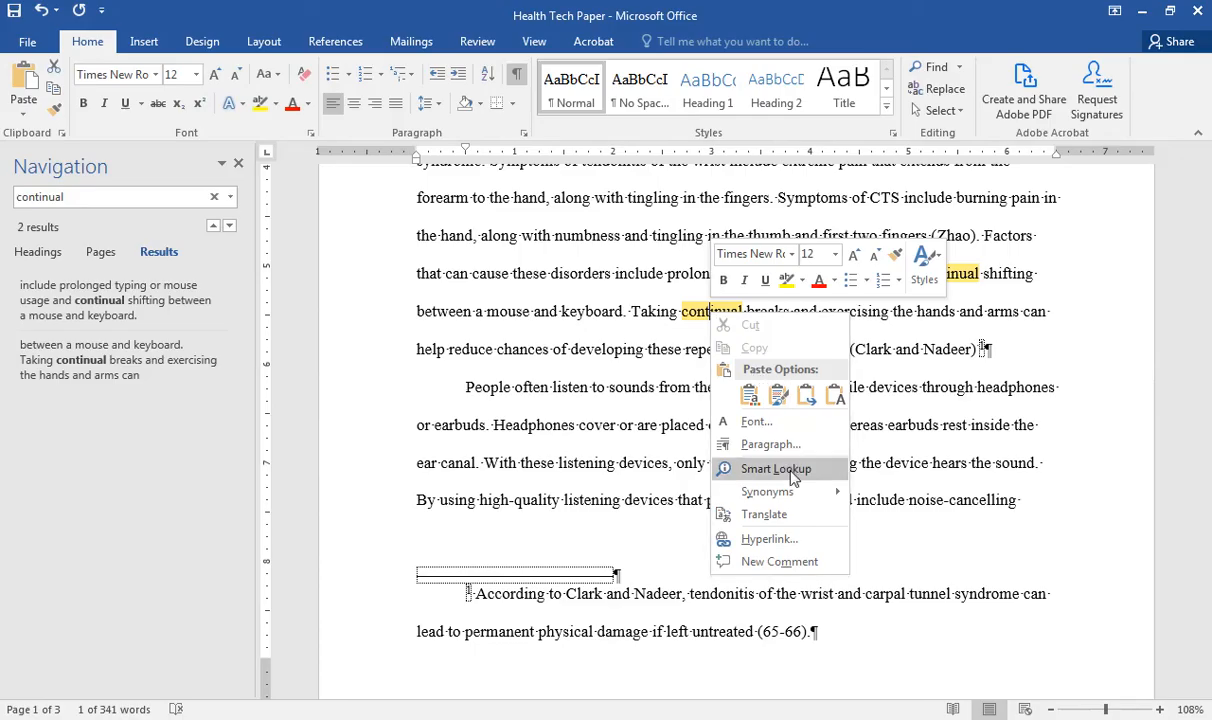
mouse_move(792, 500)
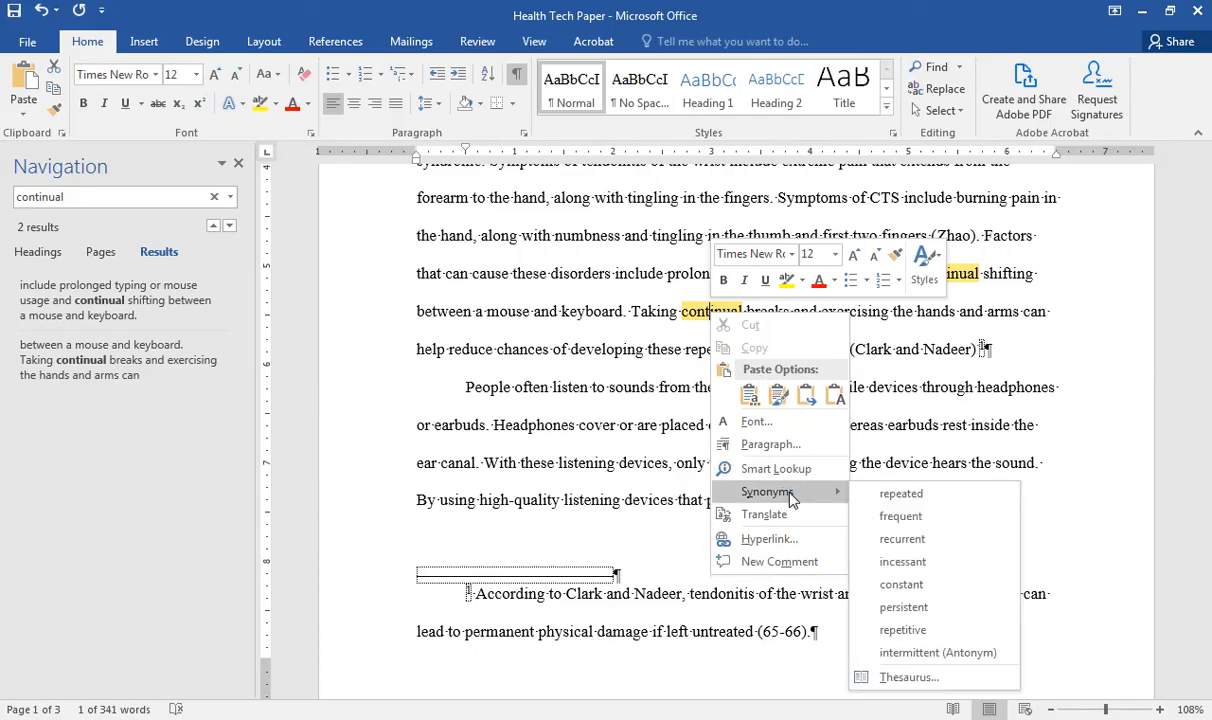
left_click(900, 516)
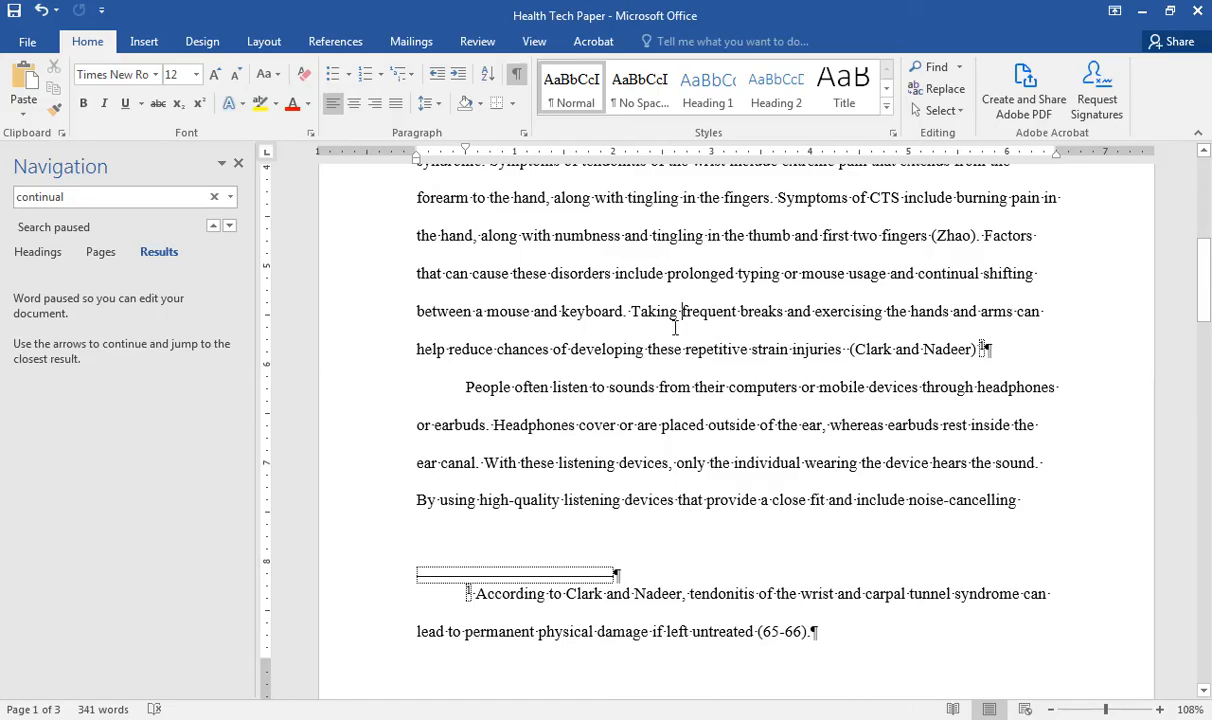
left_click(238, 164)
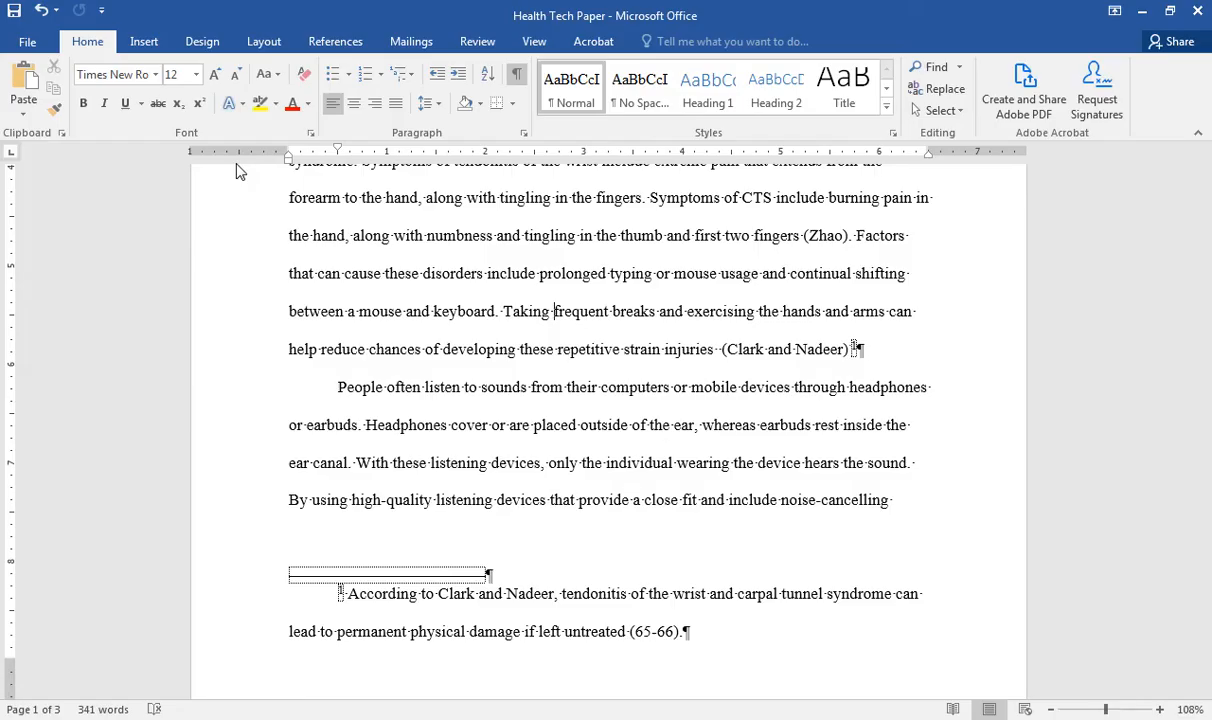
Run a spelling and grammar check from the beginning of the document, ignoring all occurrences of the two flagged surnames
key("ctrl+Home")
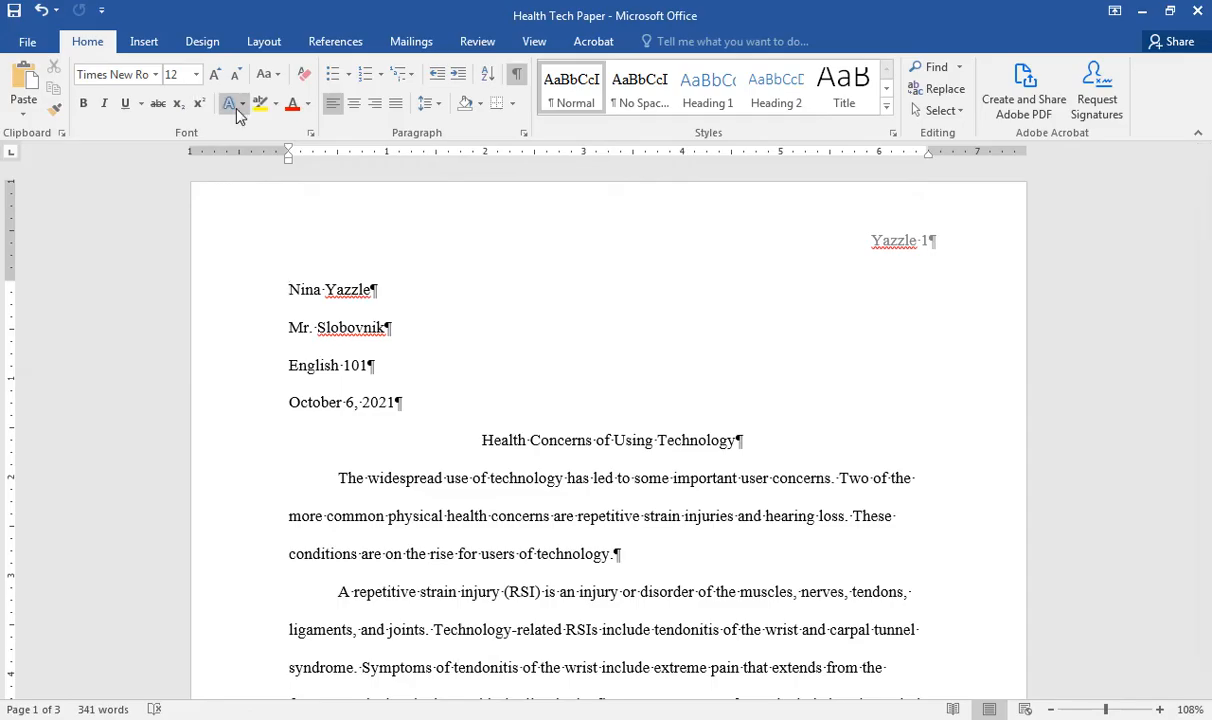
left_click(470, 44)
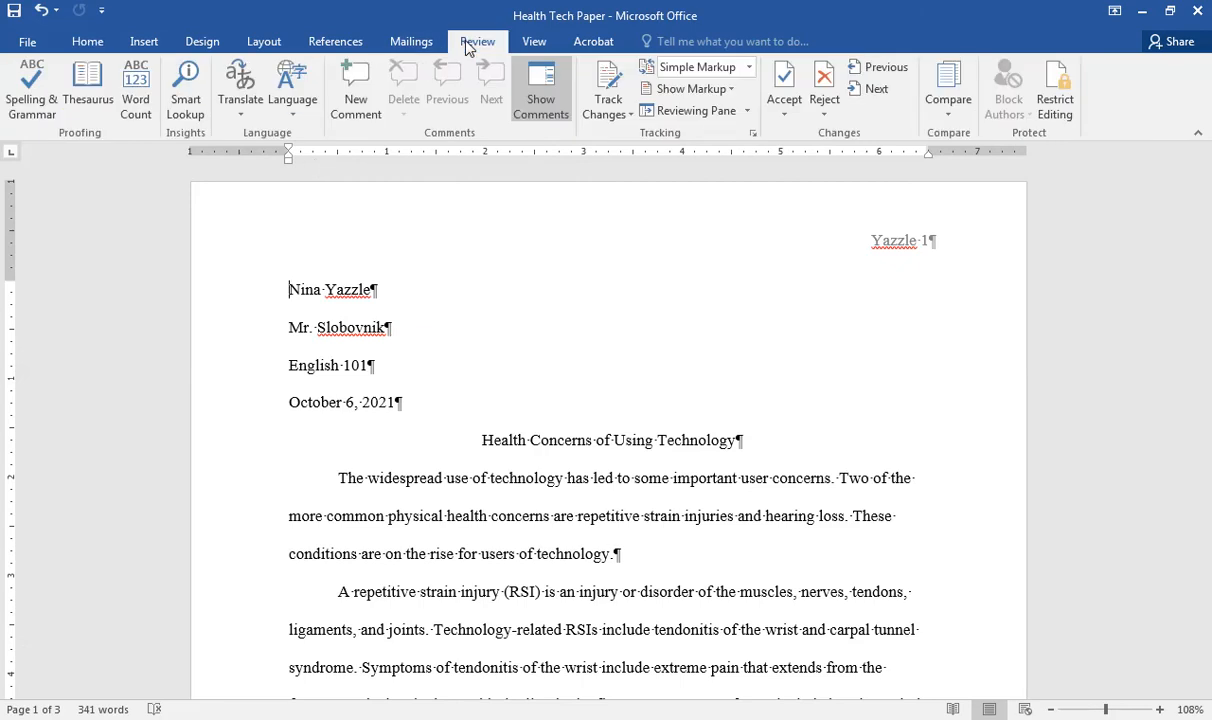
left_click(28, 108)
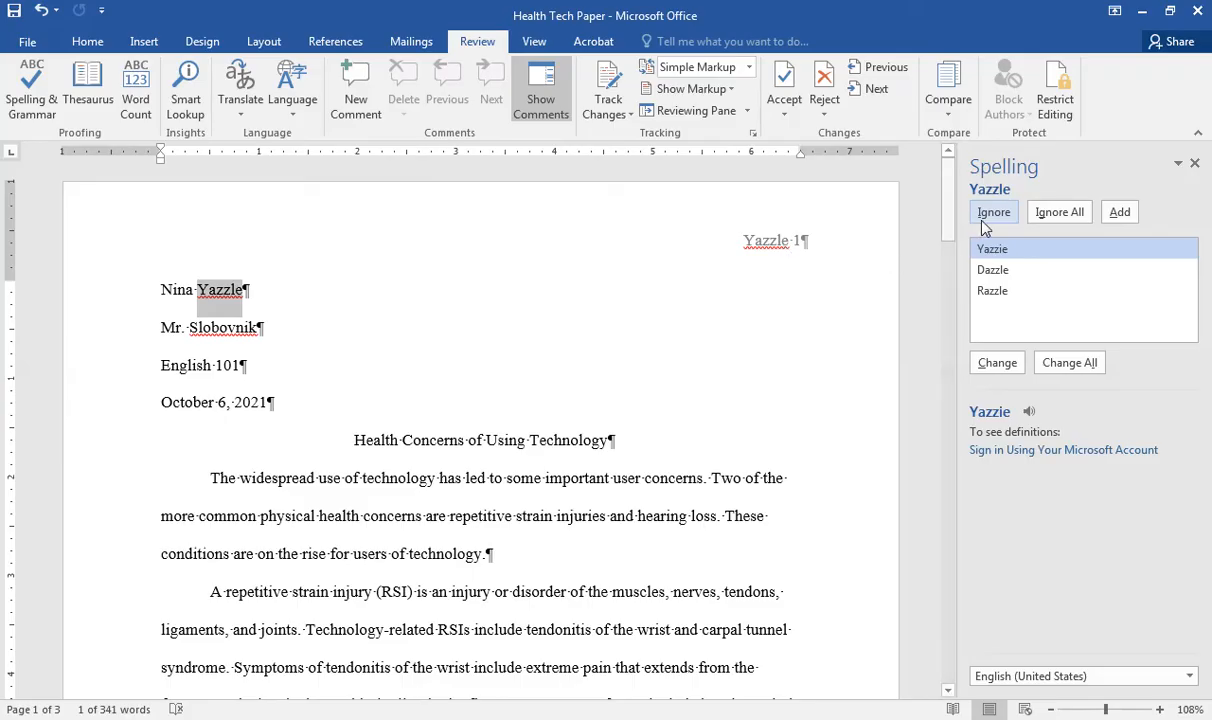
left_click(1061, 217)
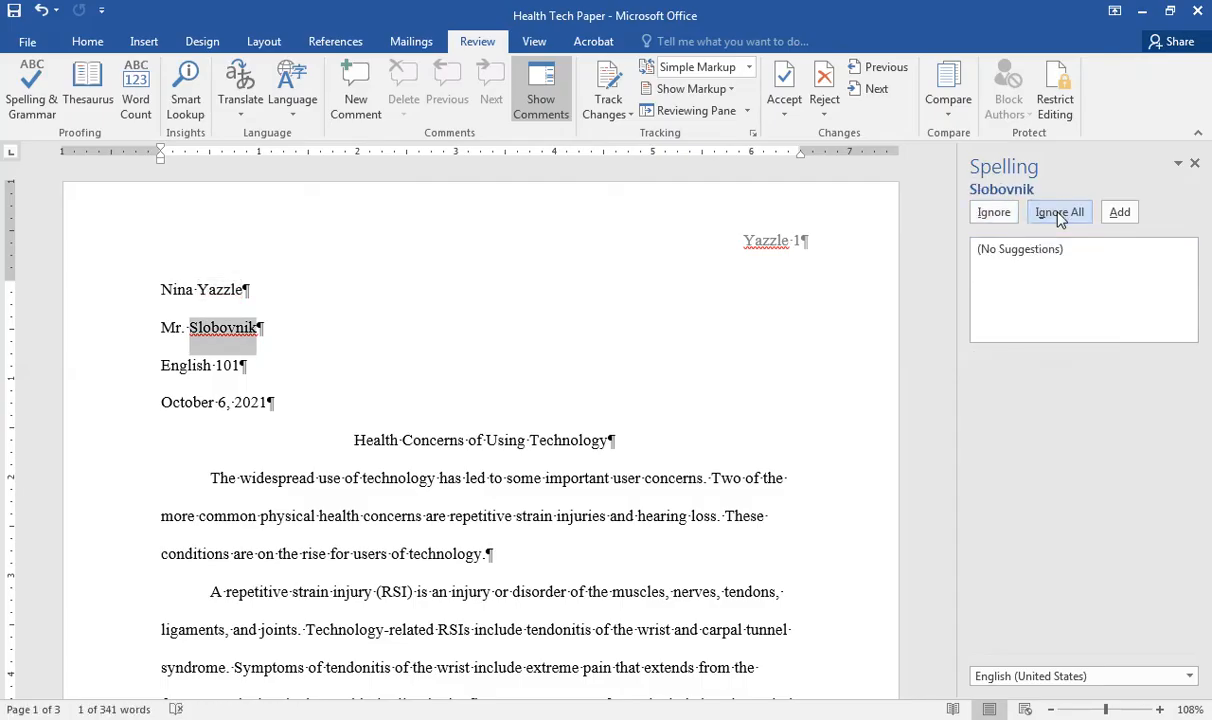
left_click(1057, 213)
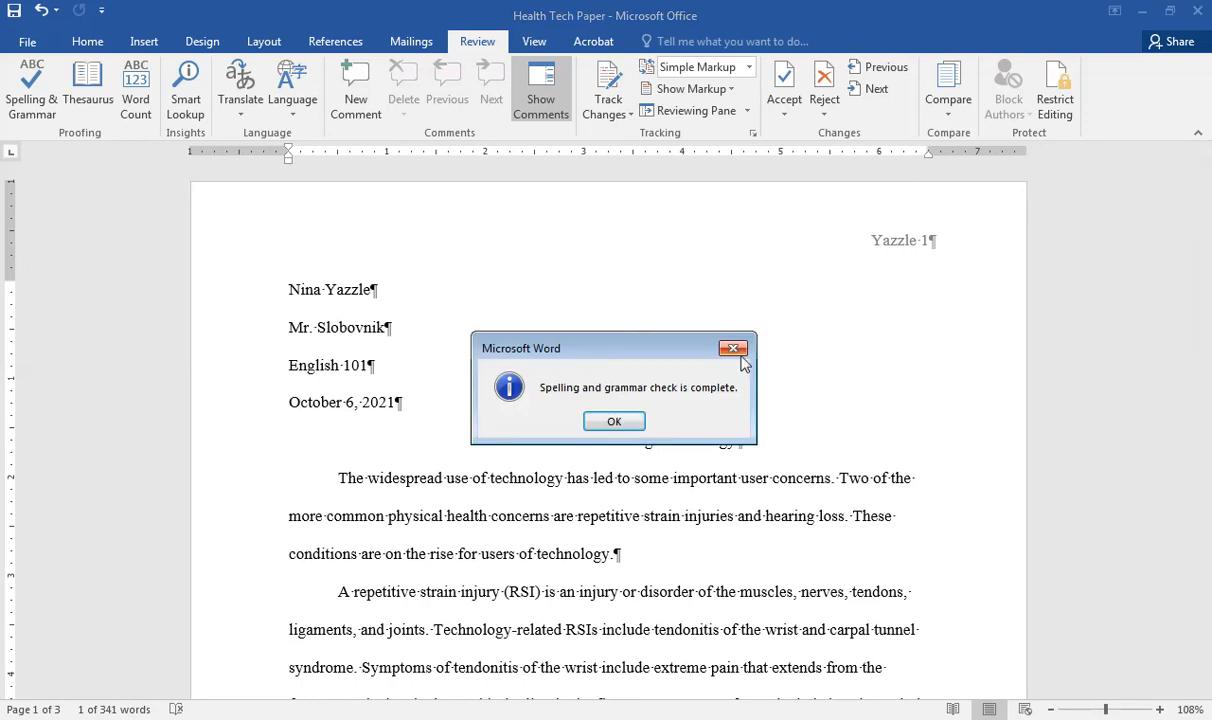
left_click(614, 422)
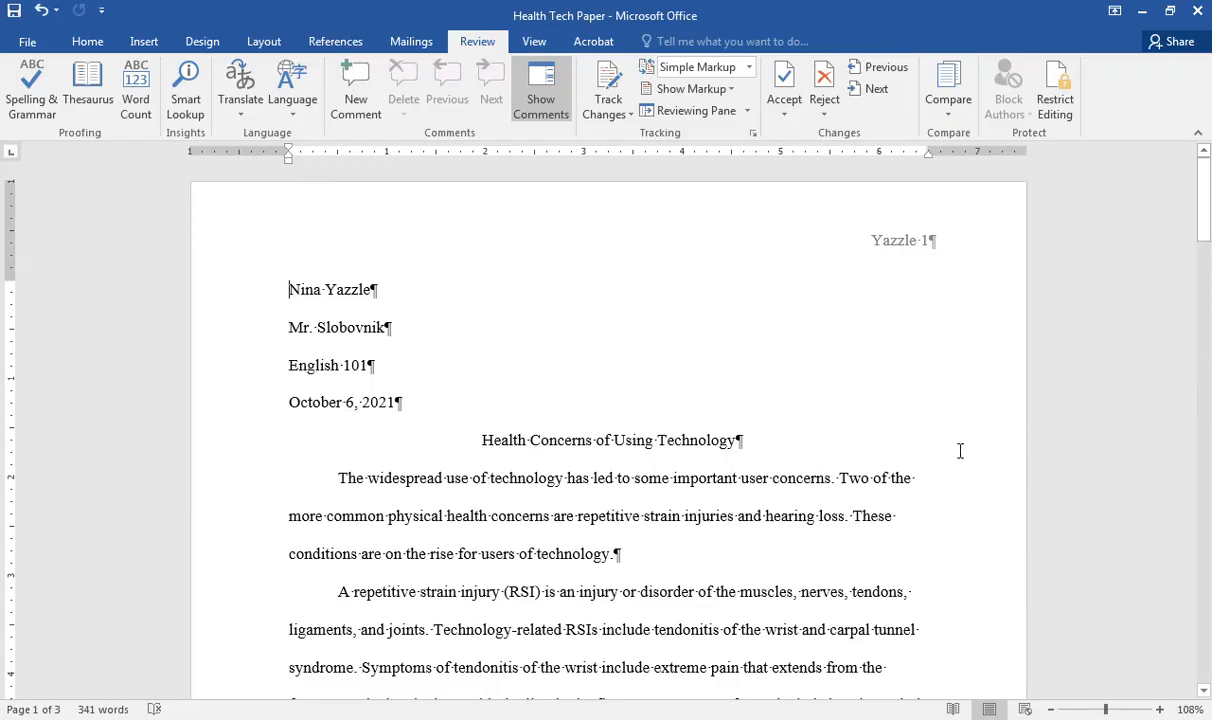
left_click_drag(1204, 226, 1202, 308)
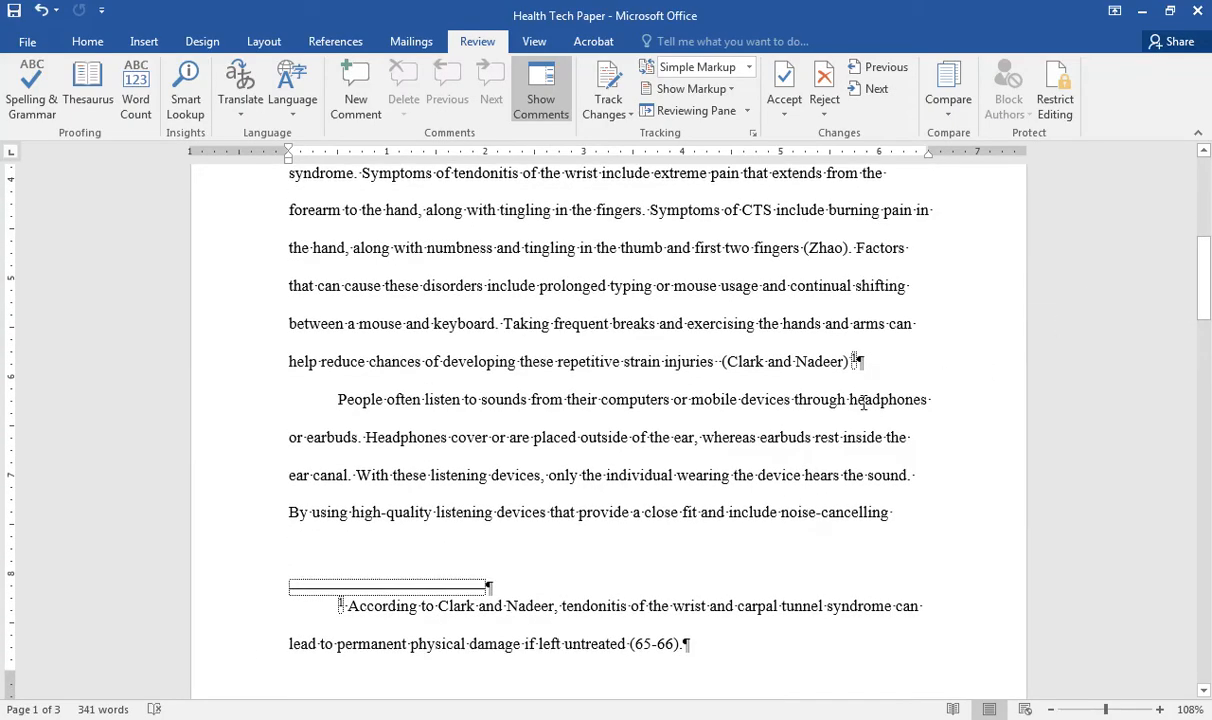
left_click_drag(849, 399, 358, 440)
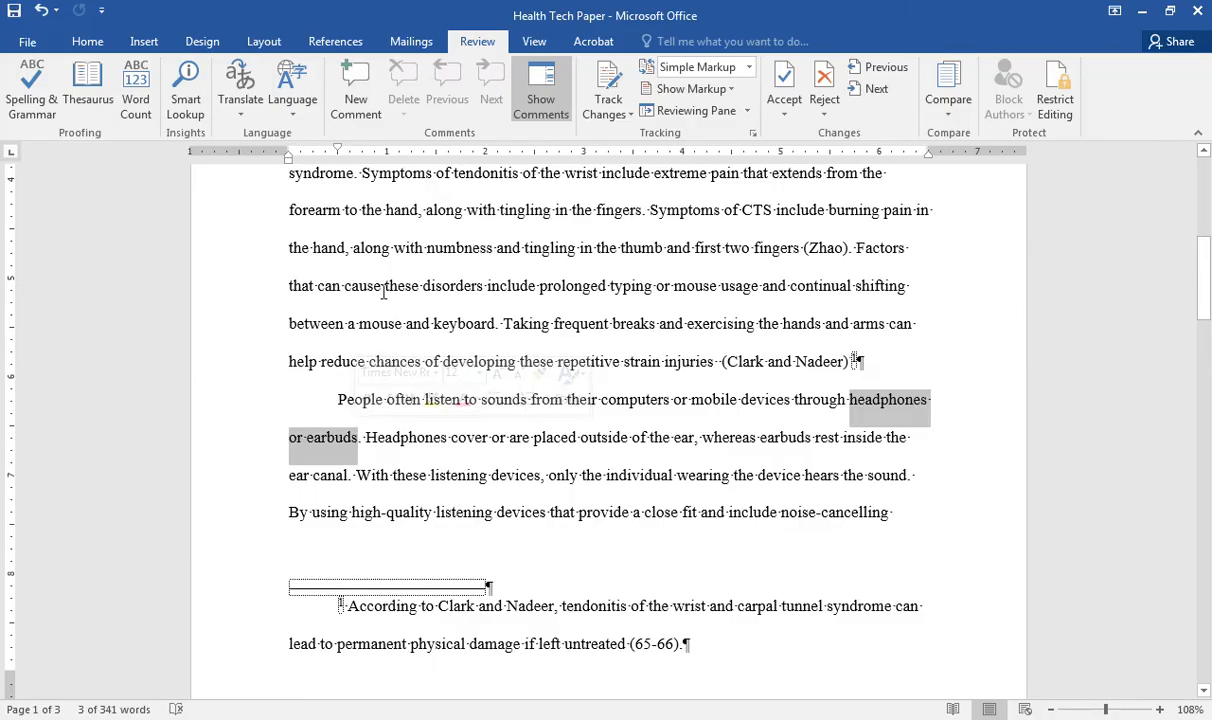
left_click(340, 44)
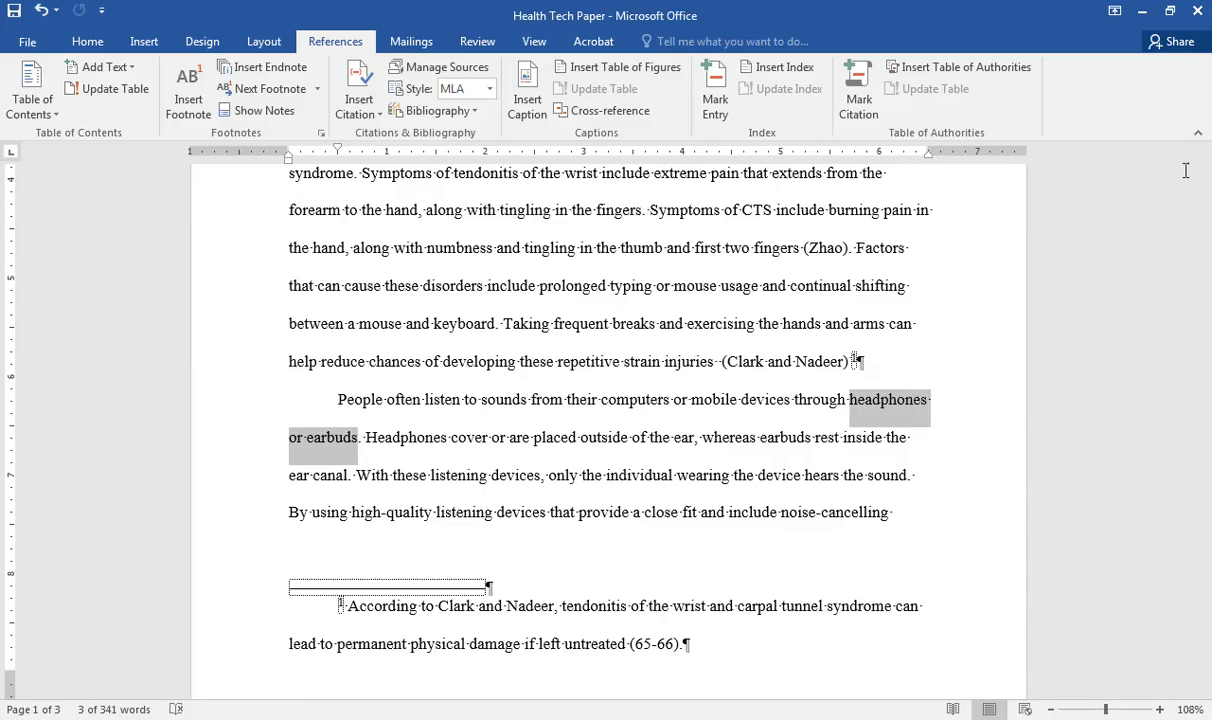
left_click(1155, 275)
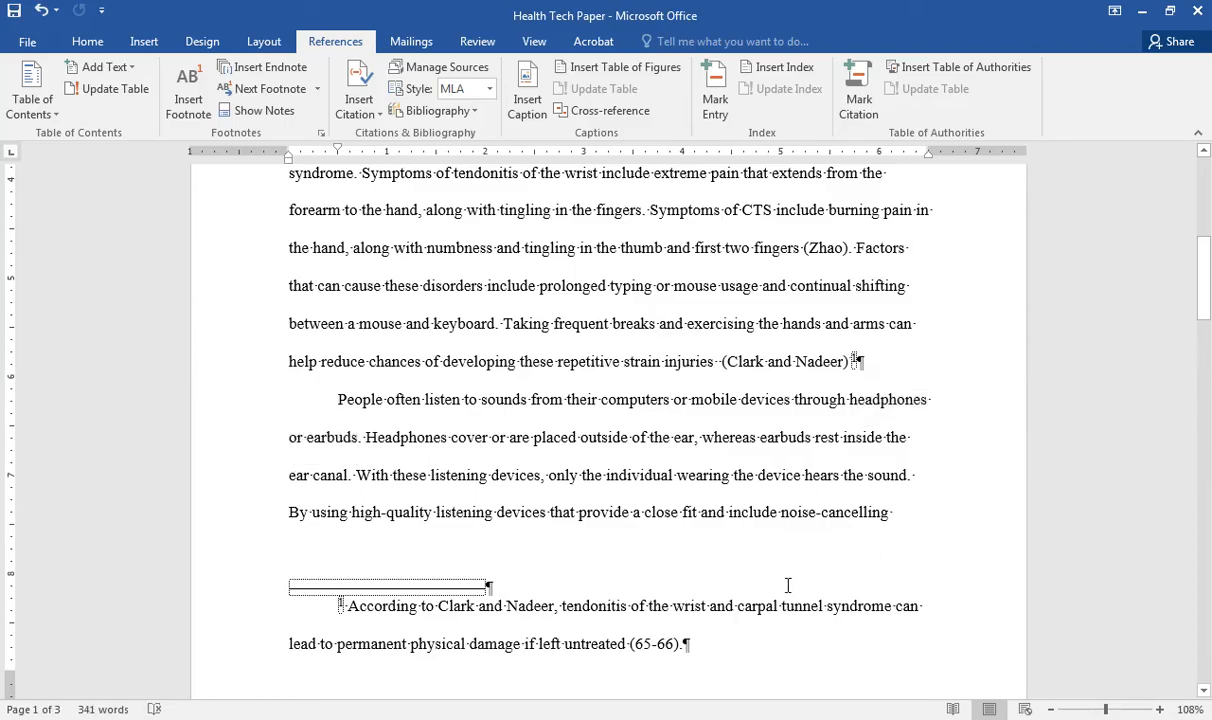
Look up "carpal tunnel syndrome" from the page 1 footnote with Smart Lookup, review the Wikipedia and web results, and close them
left_click_drag(739, 606, 845, 614)
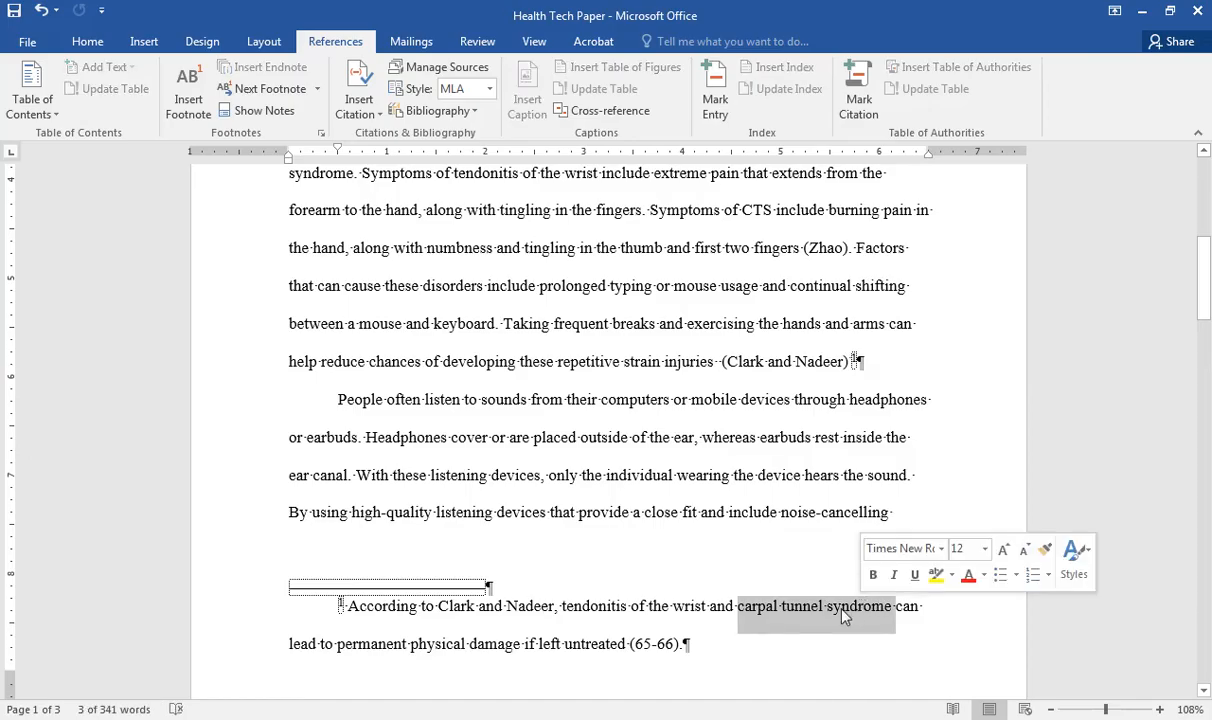
right_click(843, 616)
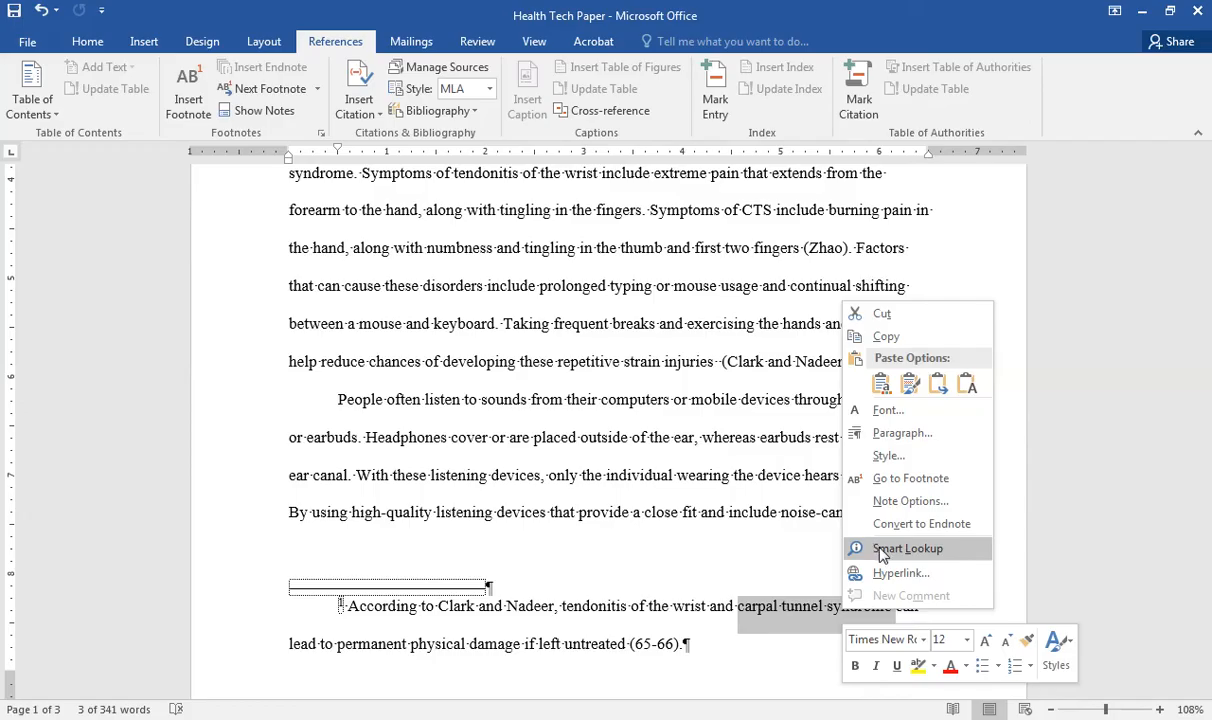
left_click(882, 552)
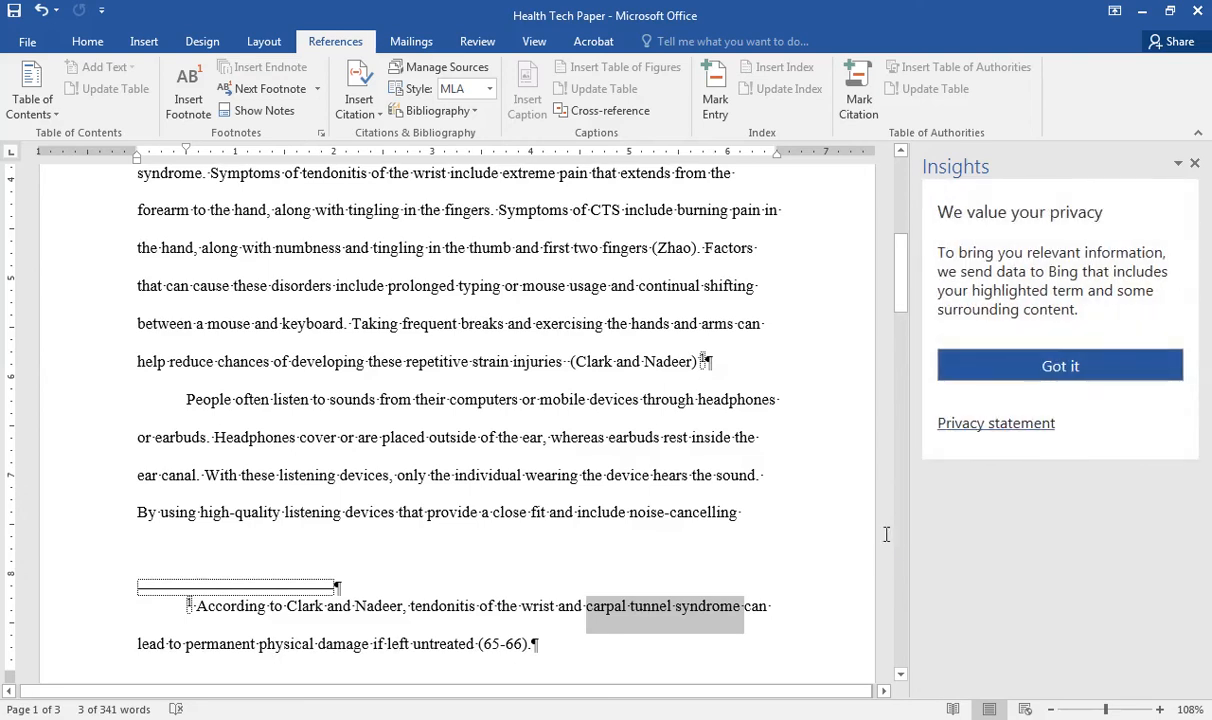
left_click(965, 375)
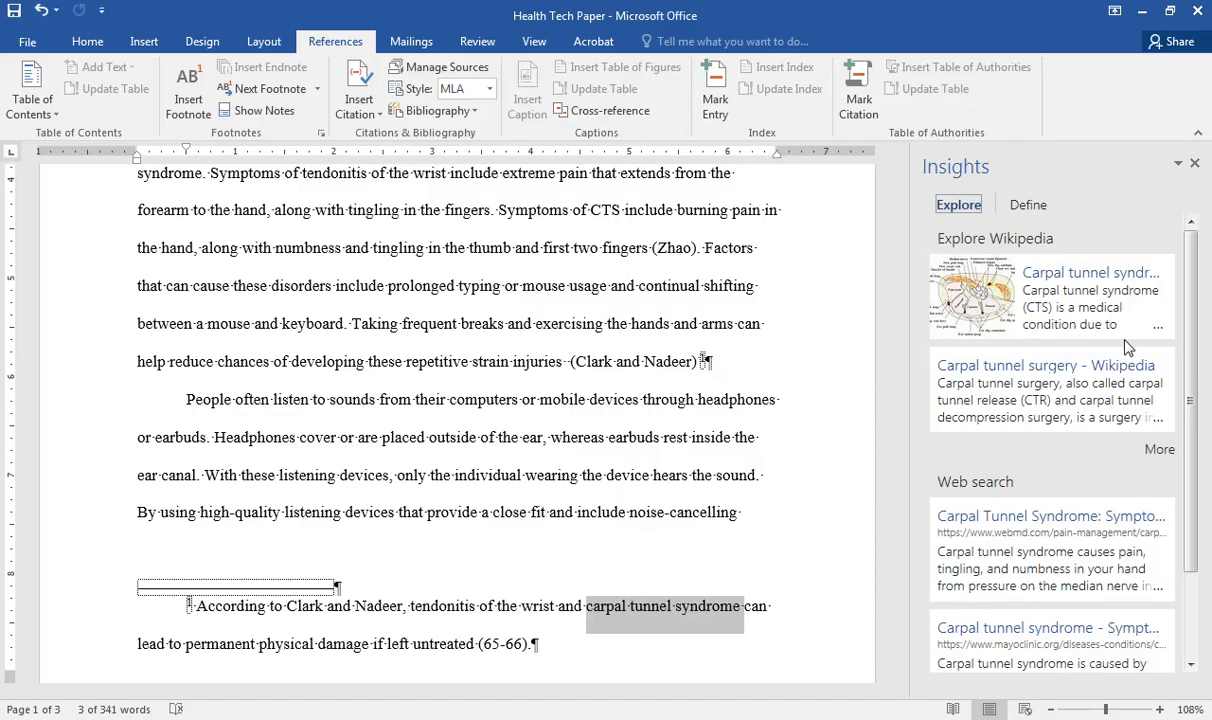
left_click_drag(1193, 352, 1190, 454)
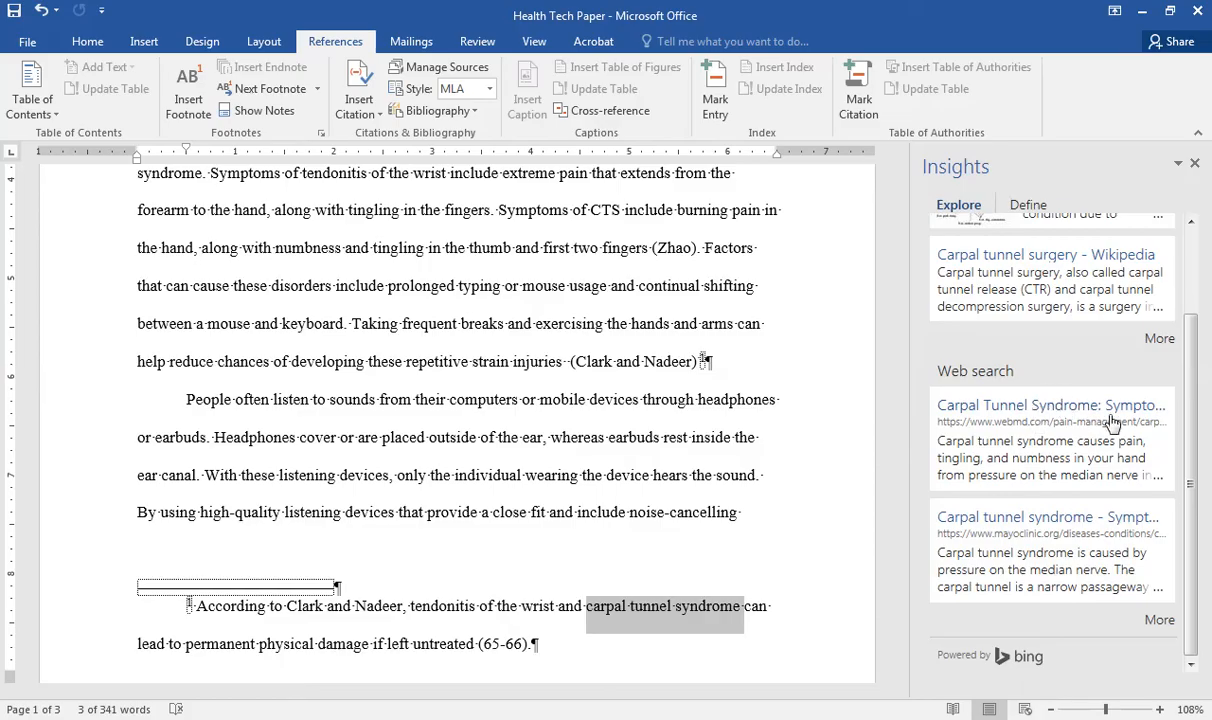
left_click_drag(1196, 405, 1196, 310)
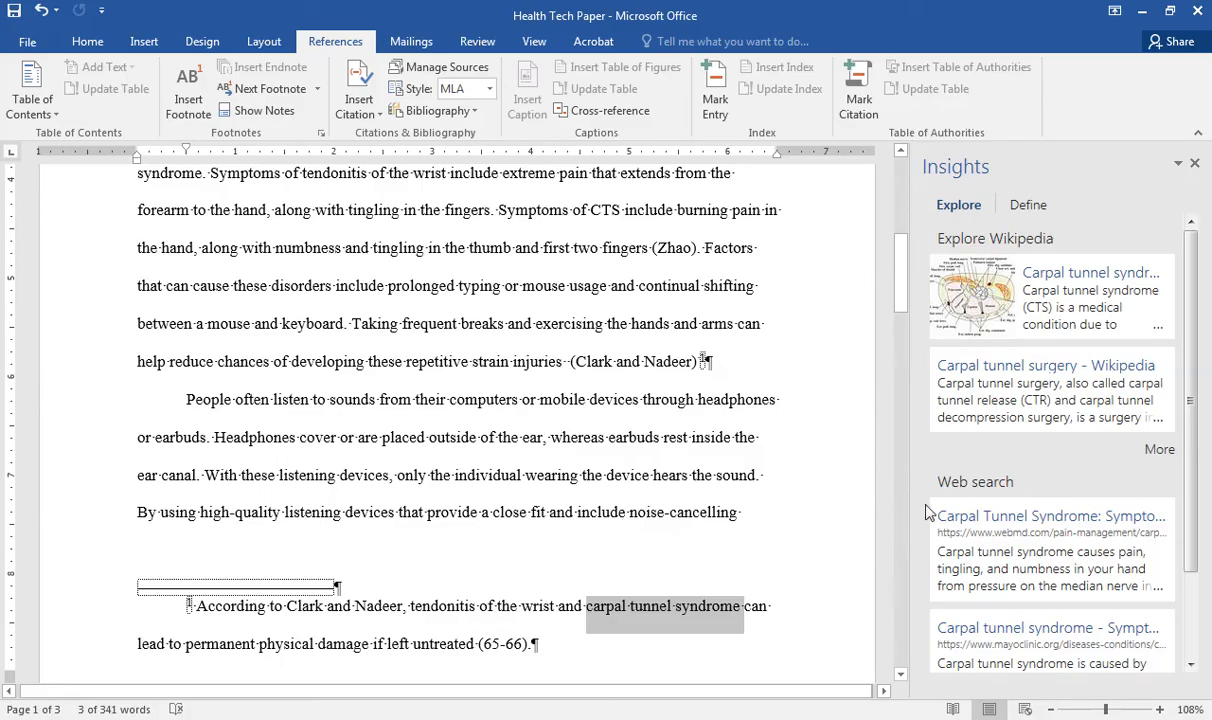
mouse_move(1193, 531)
left_mouse_down()
mouse_move(1190, 616)
mouse_move(1188, 530)
left_mouse_up()
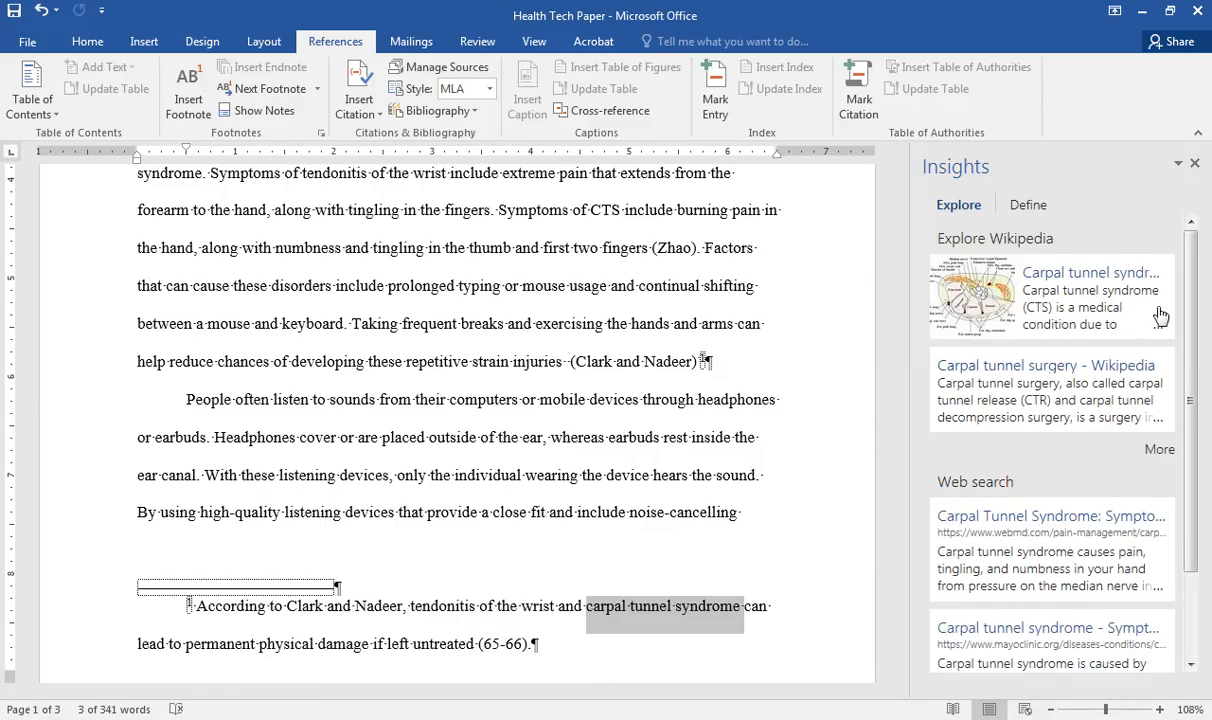
left_click(1195, 166)
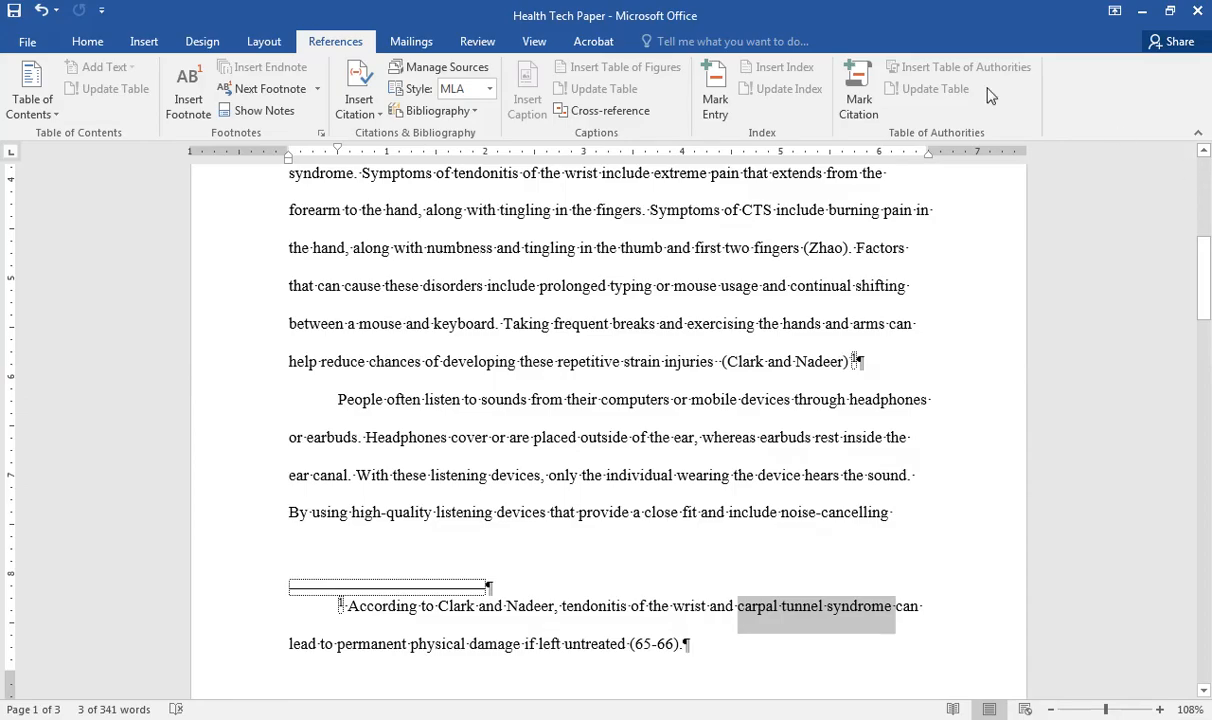
Hide the formatting marks and the ruler in the document
left_click(87, 42)
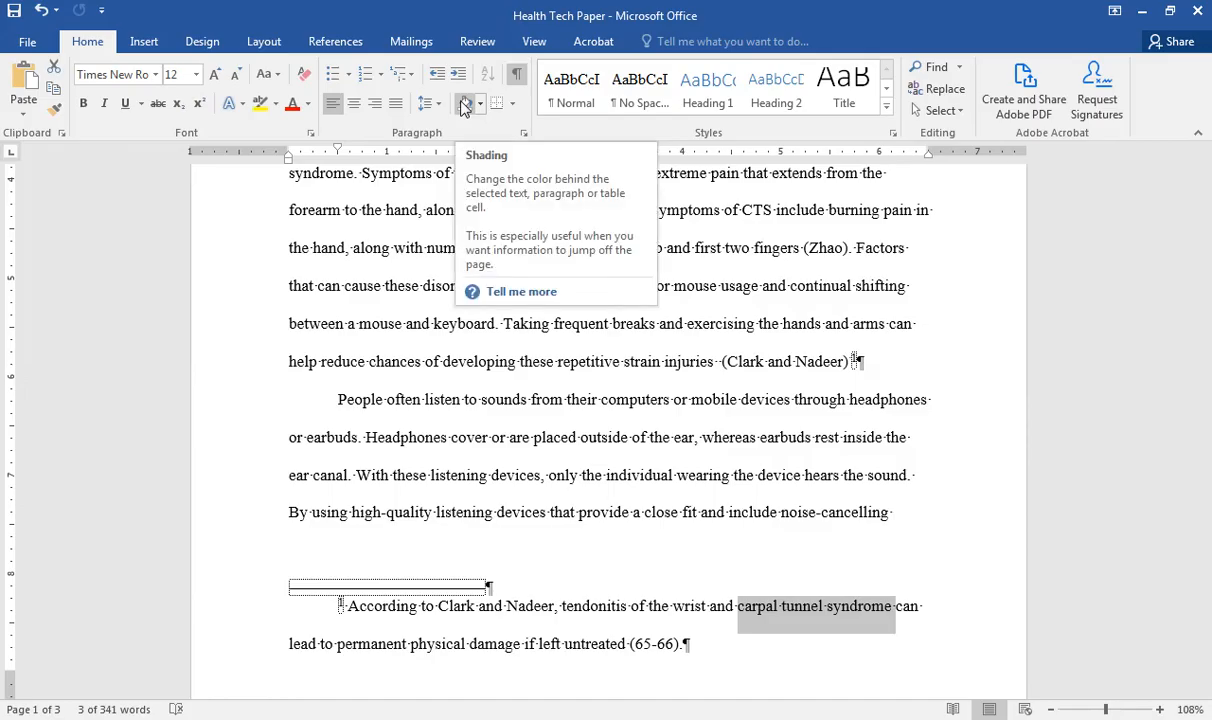
left_click(515, 80)
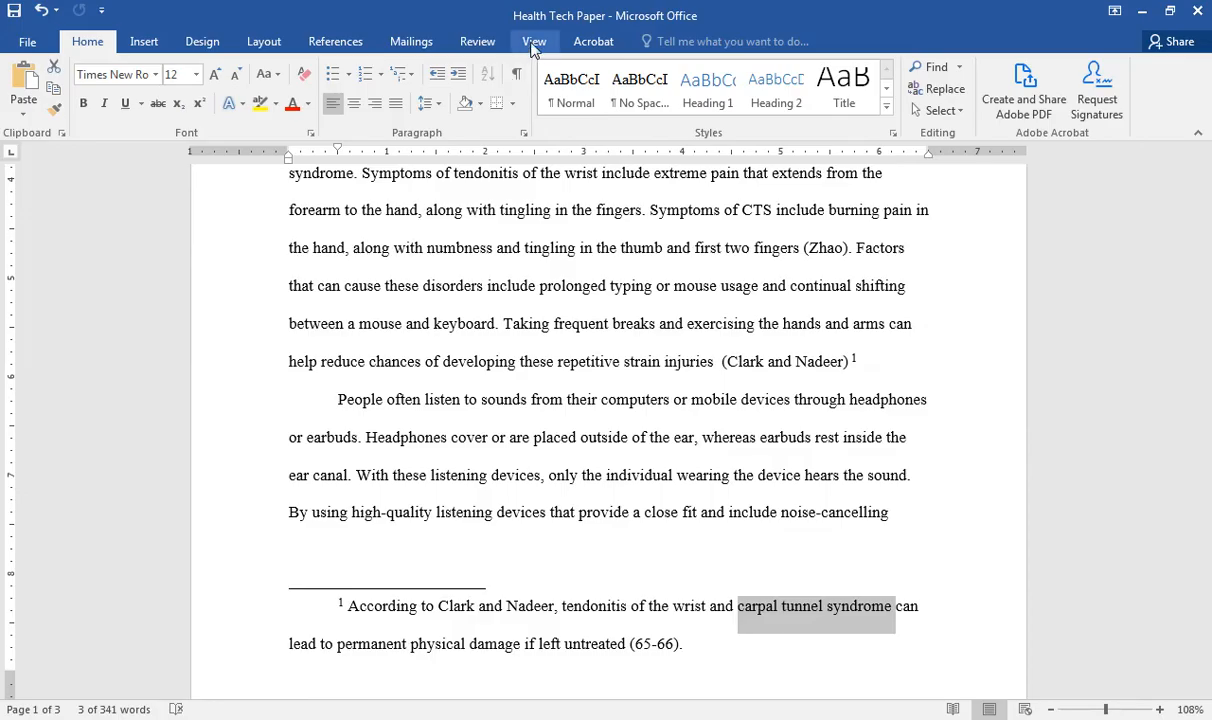
left_click(512, 46)
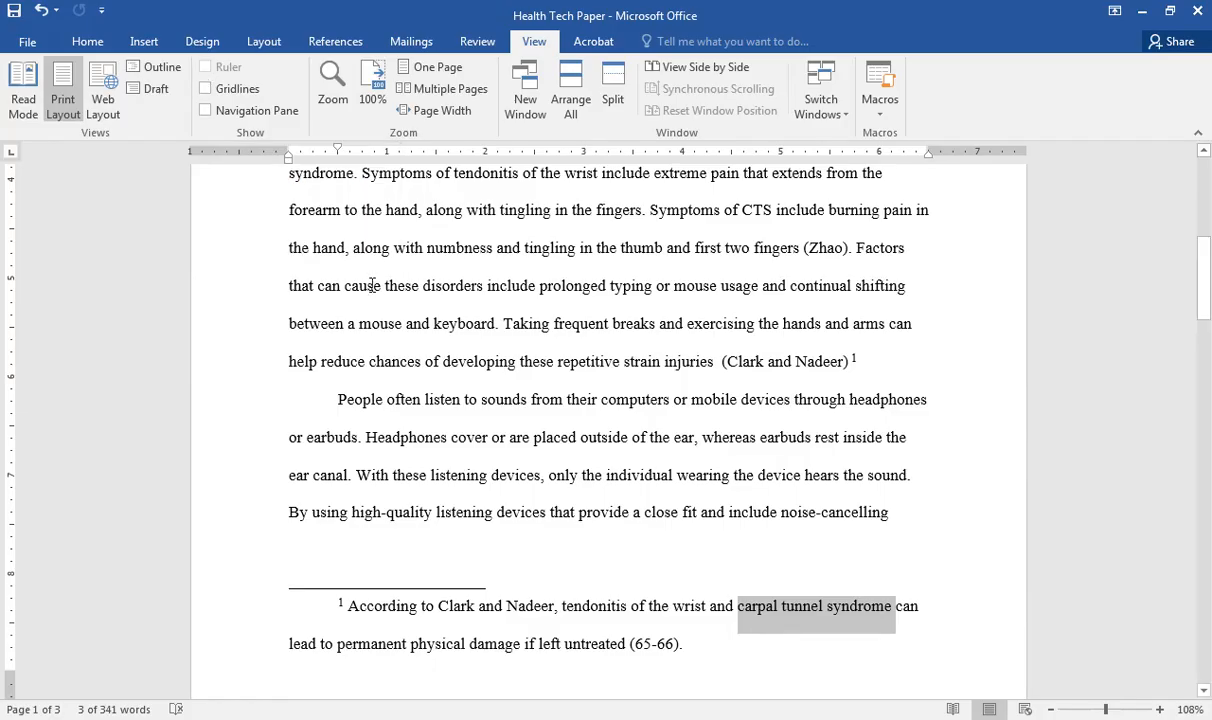
left_click(377, 322)
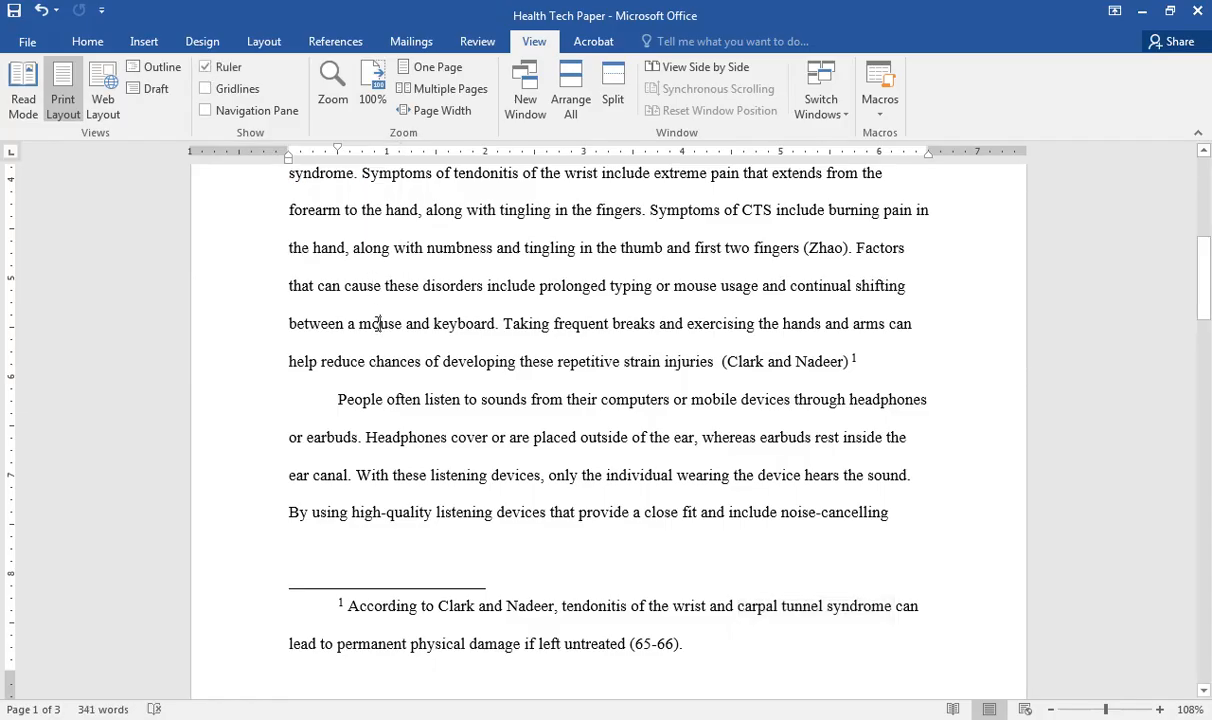
left_click(220, 72)
left_click(205, 70)
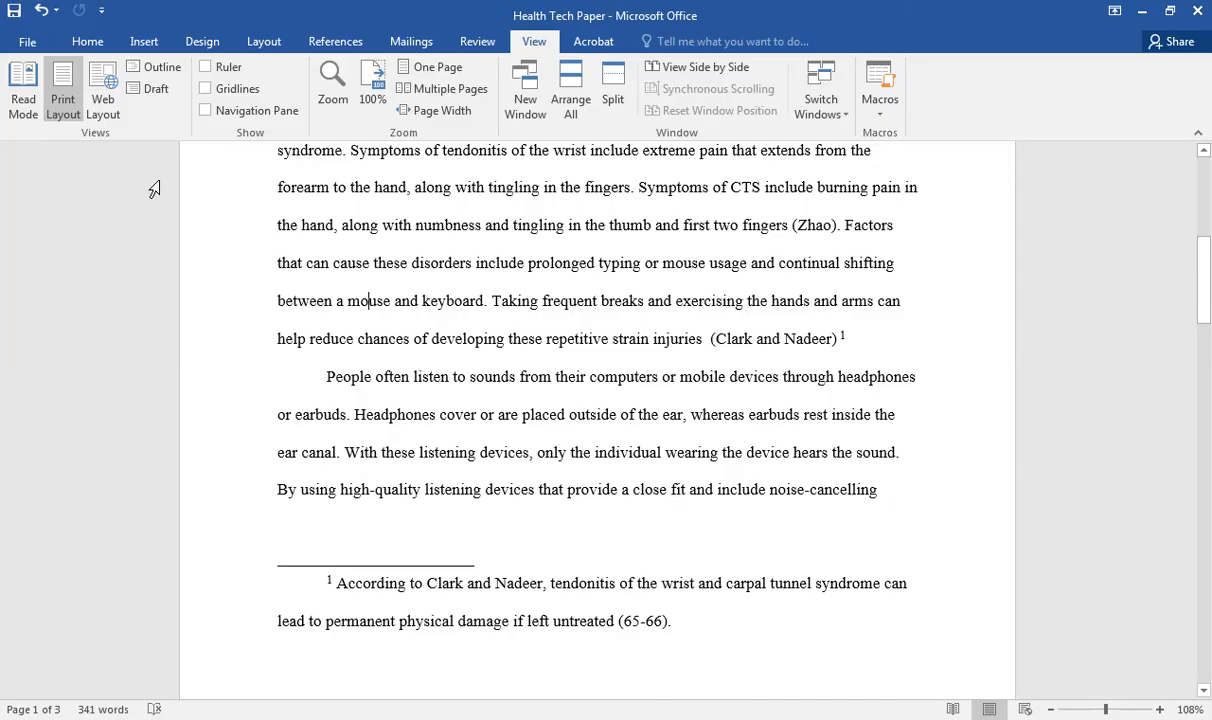
Save the document and display multiple pages at once to review the layout through the Works Cited page
left_click(14, 11)
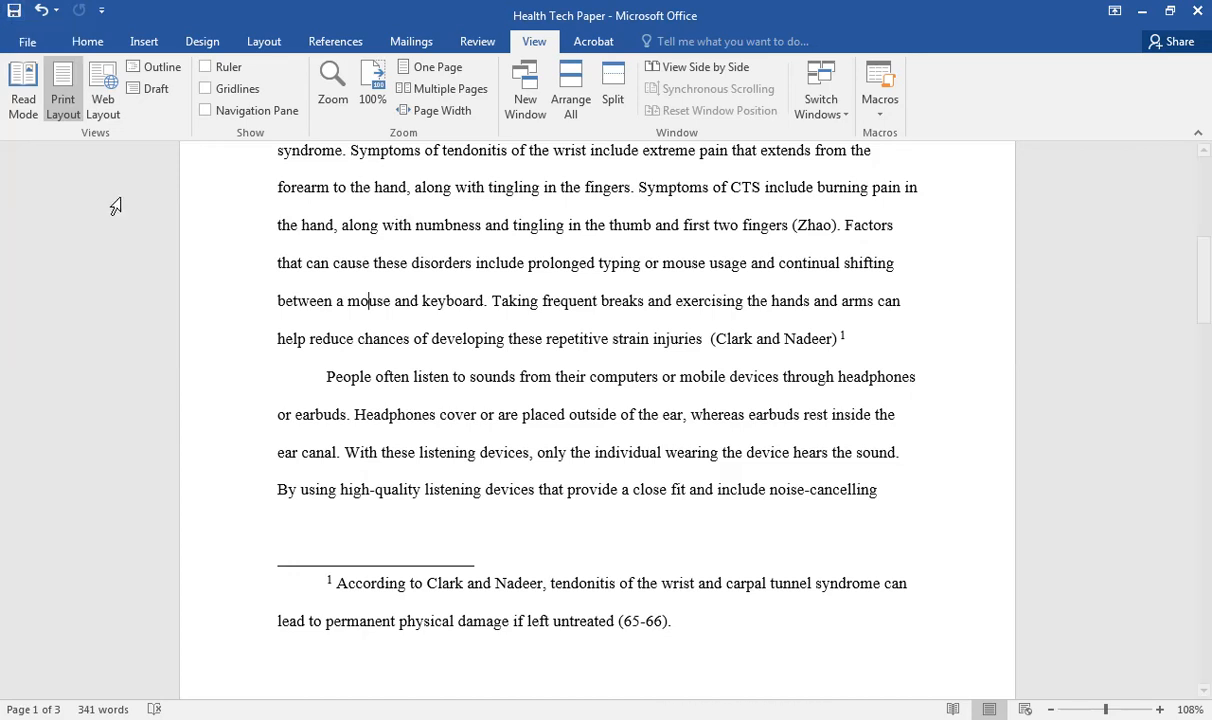
left_click(447, 95)
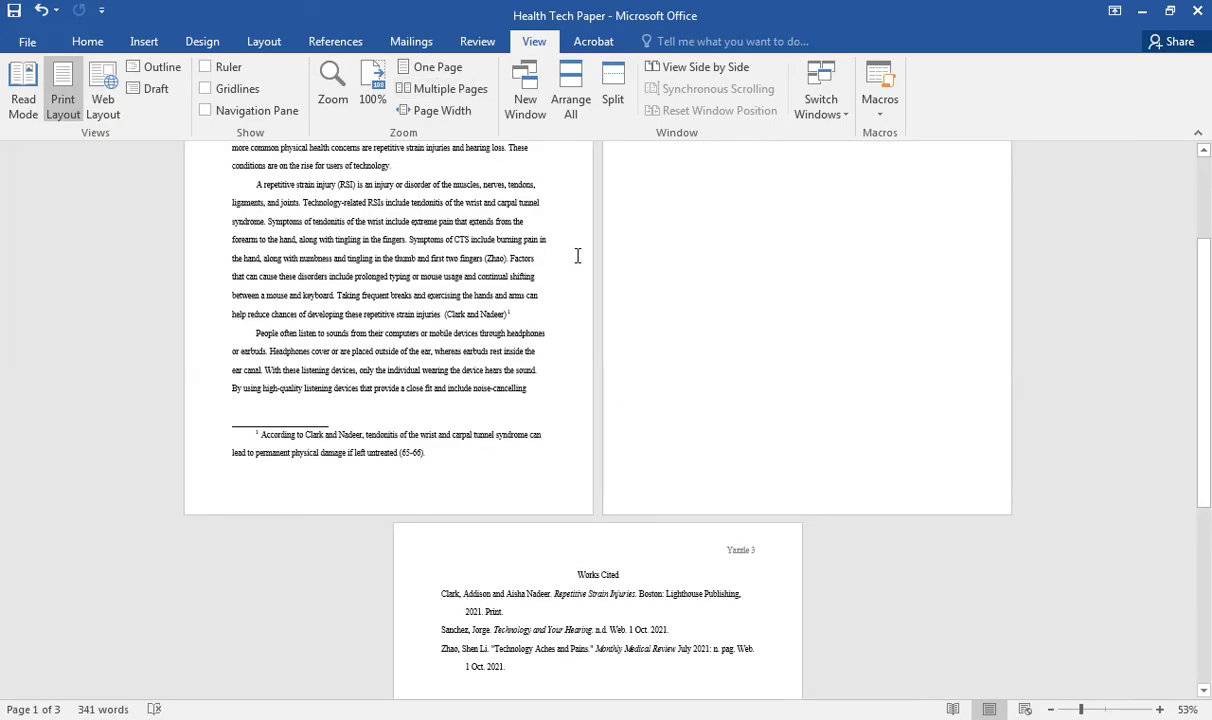
left_click_drag(1203, 360, 1201, 528)
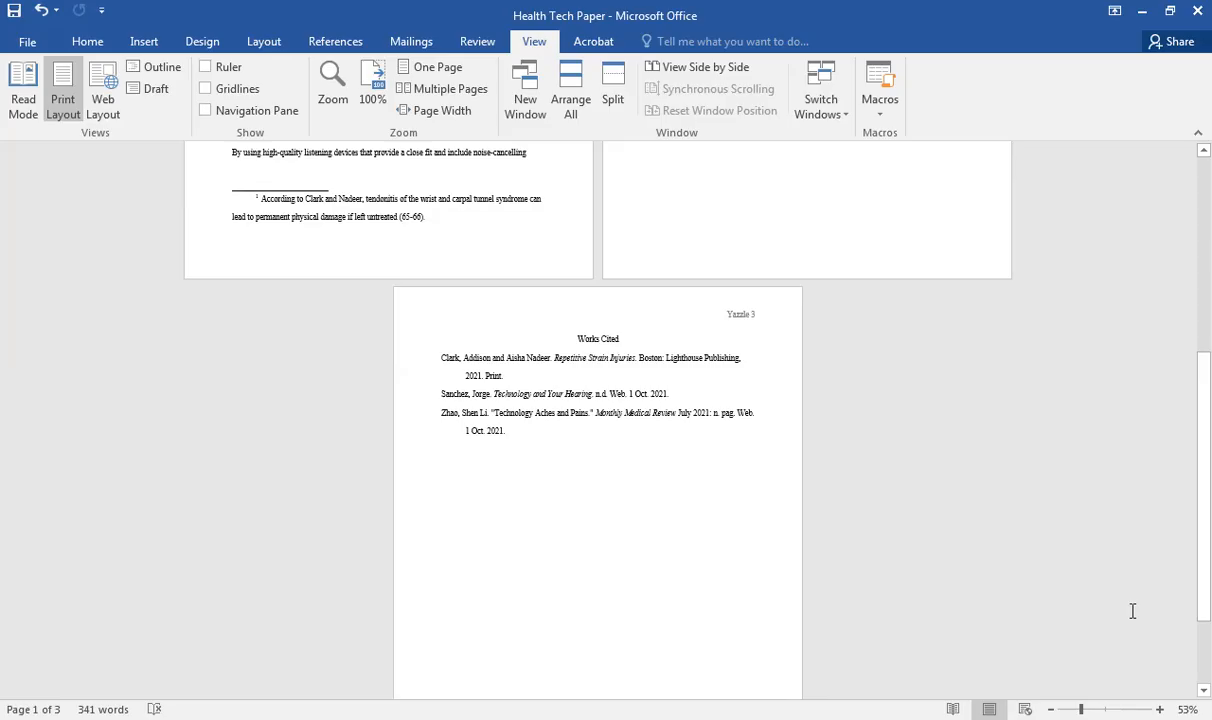
Show the document in Read Mode with the Sepia page color and page through its screens, including the Works Cited screen
left_click(952, 709)
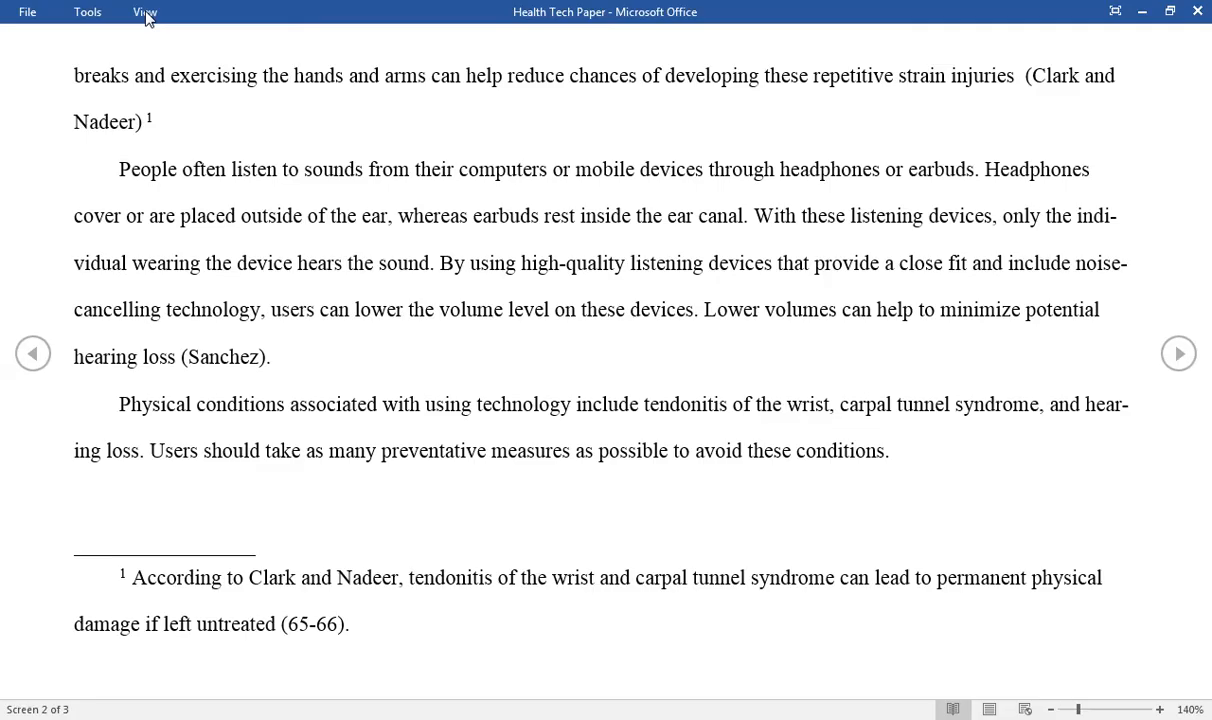
left_click(147, 14)
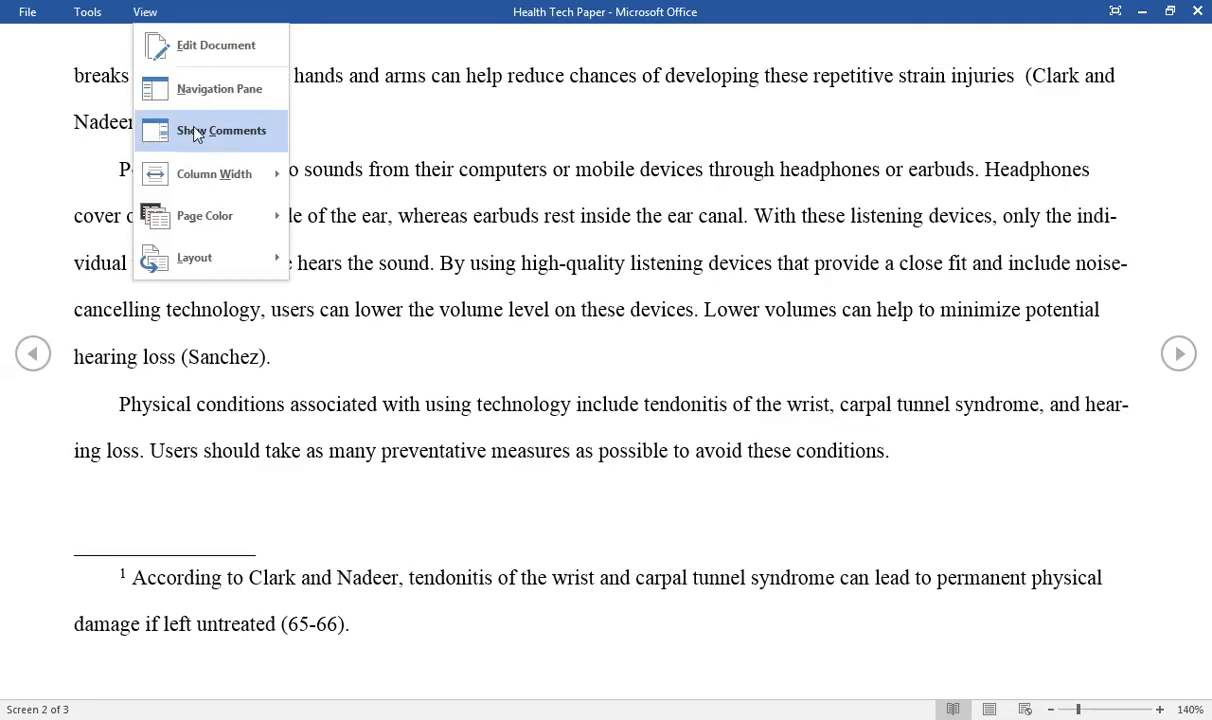
mouse_move(212, 227)
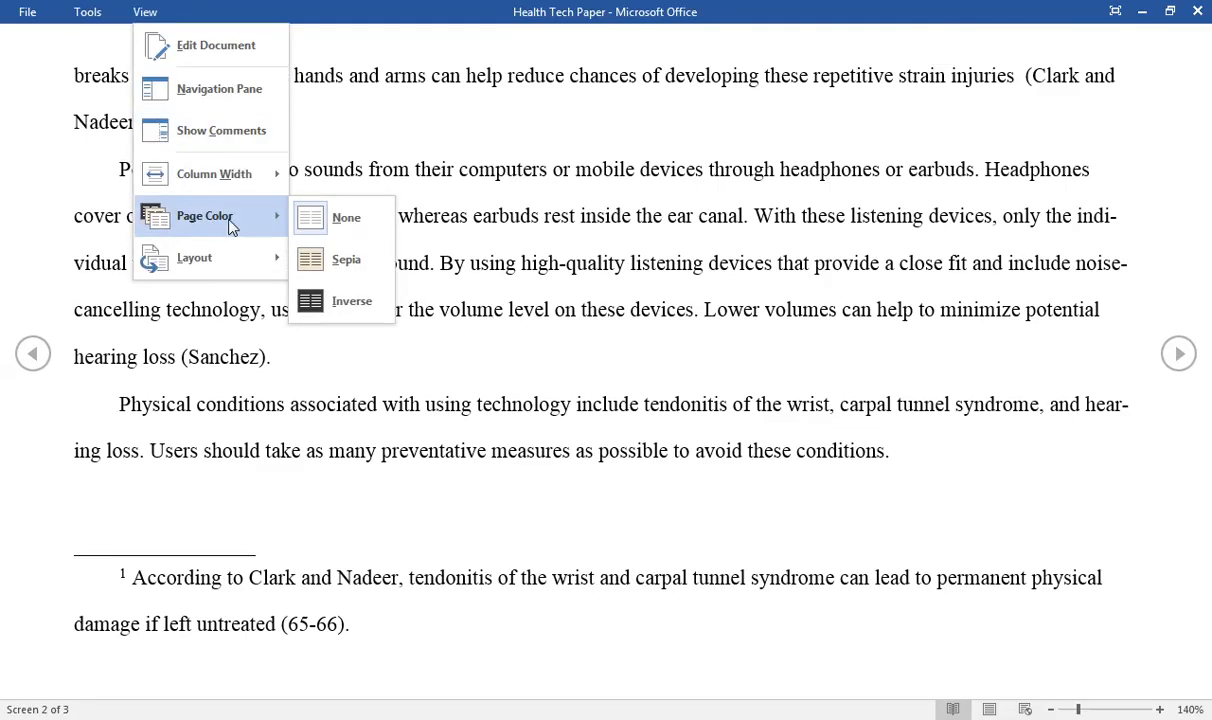
left_click(333, 265)
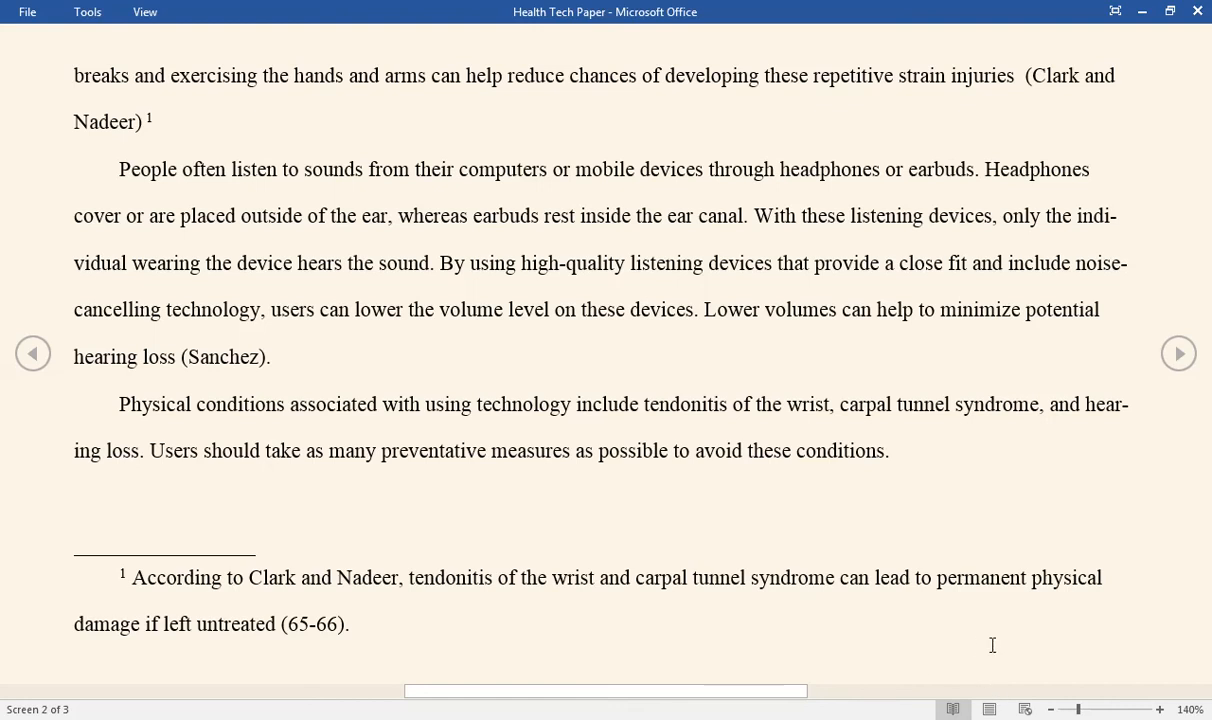
left_click(1179, 357)
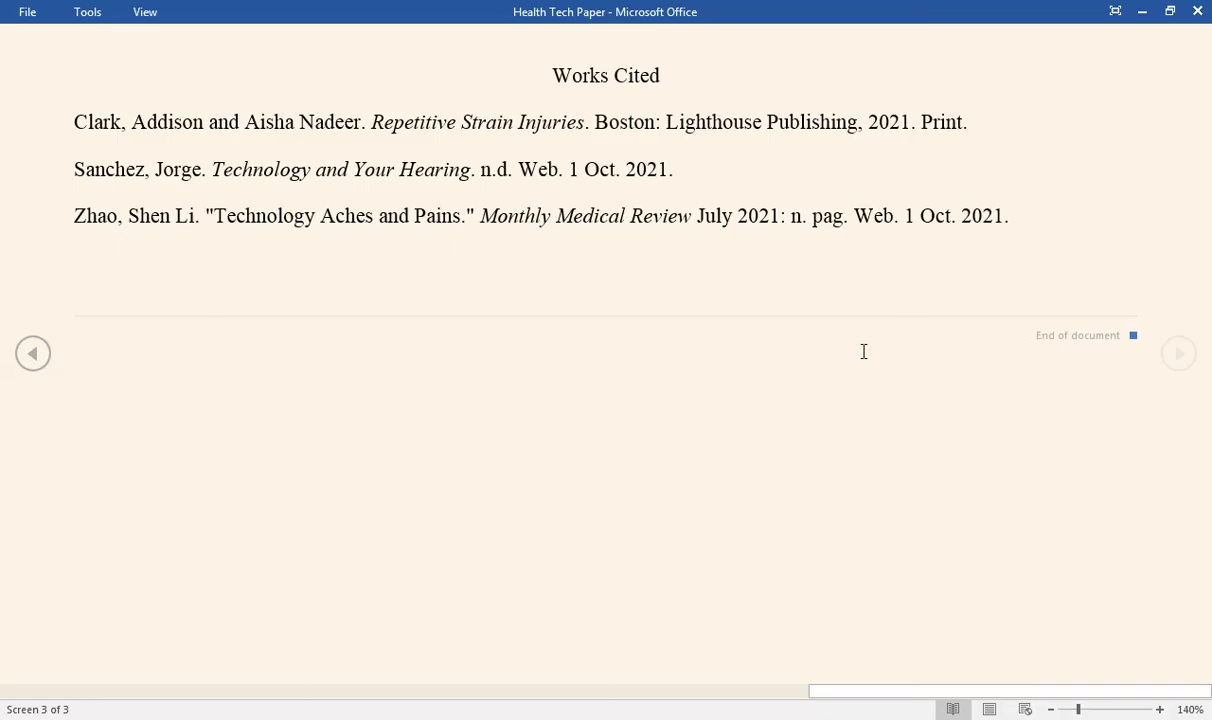
left_click(33, 355)
left_click(33, 355)
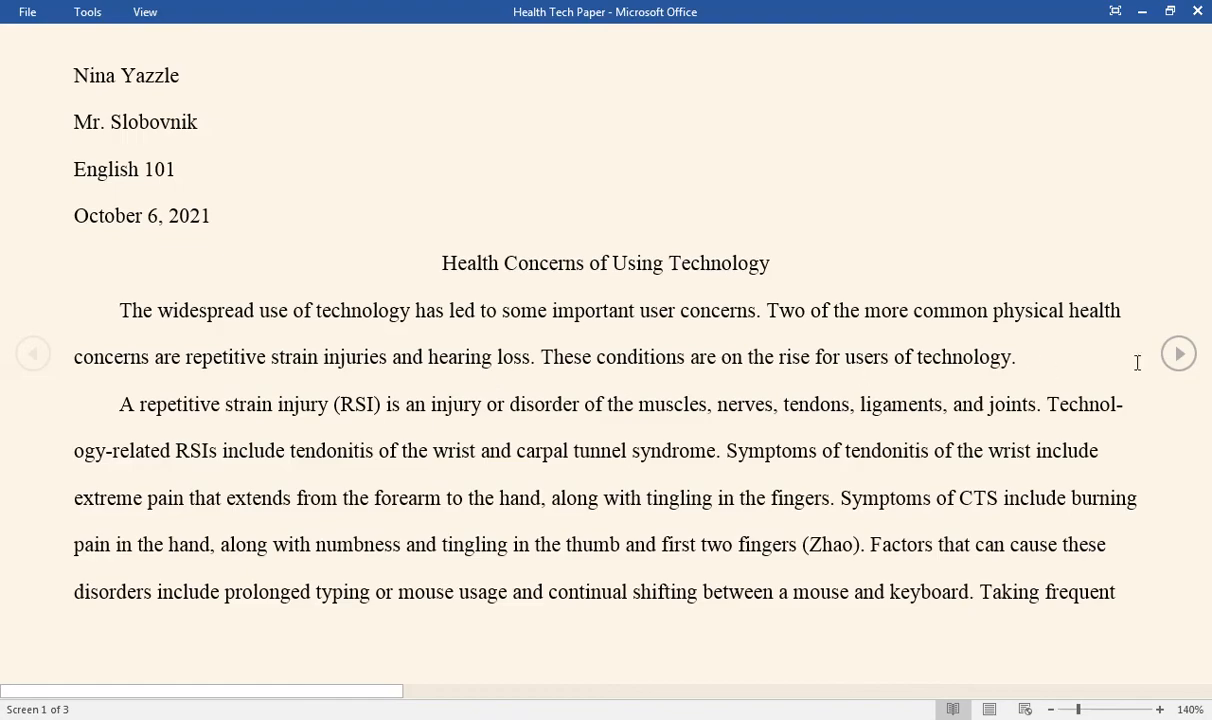
left_click(1177, 355)
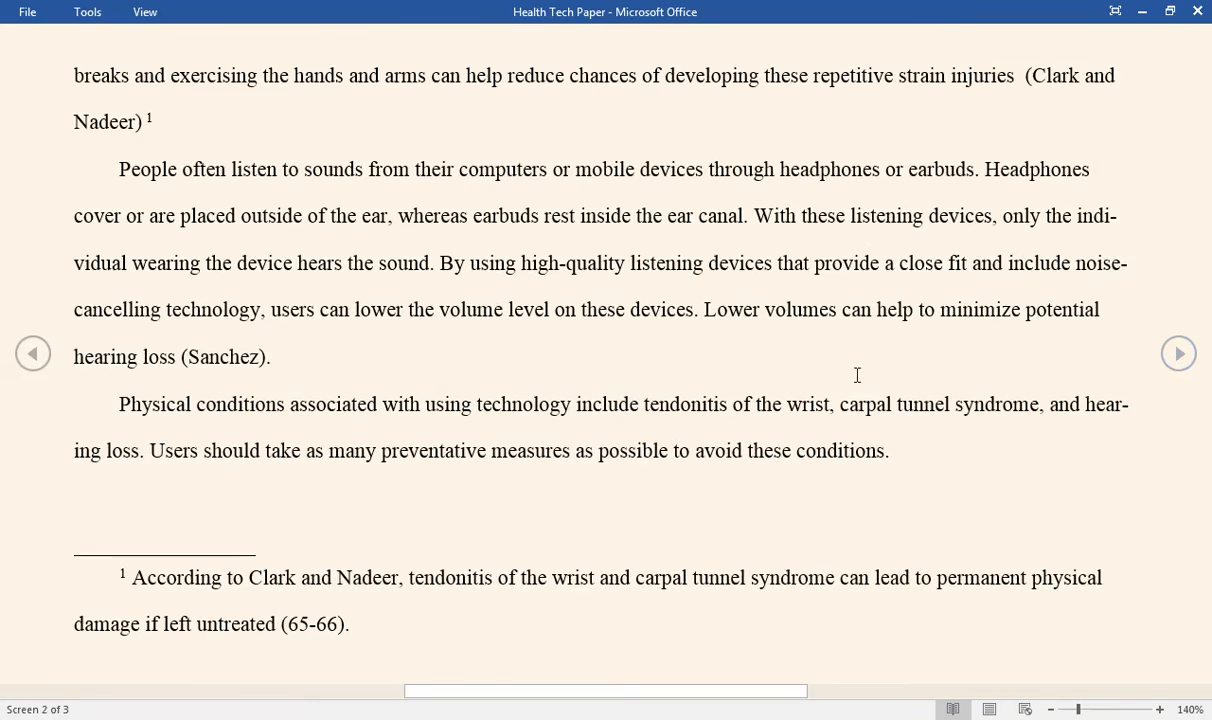
Return the document to Print Layout view and set its zoom to 100%
left_click(989, 709)
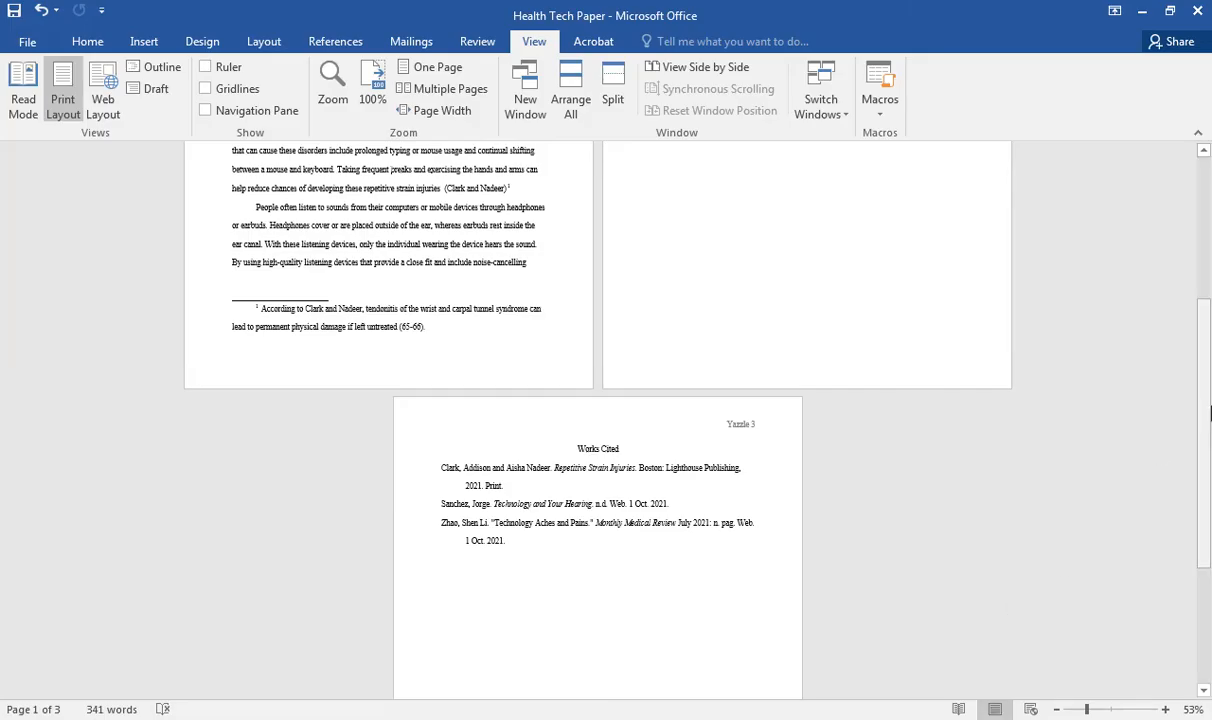
left_click_drag(1199, 419, 1203, 267)
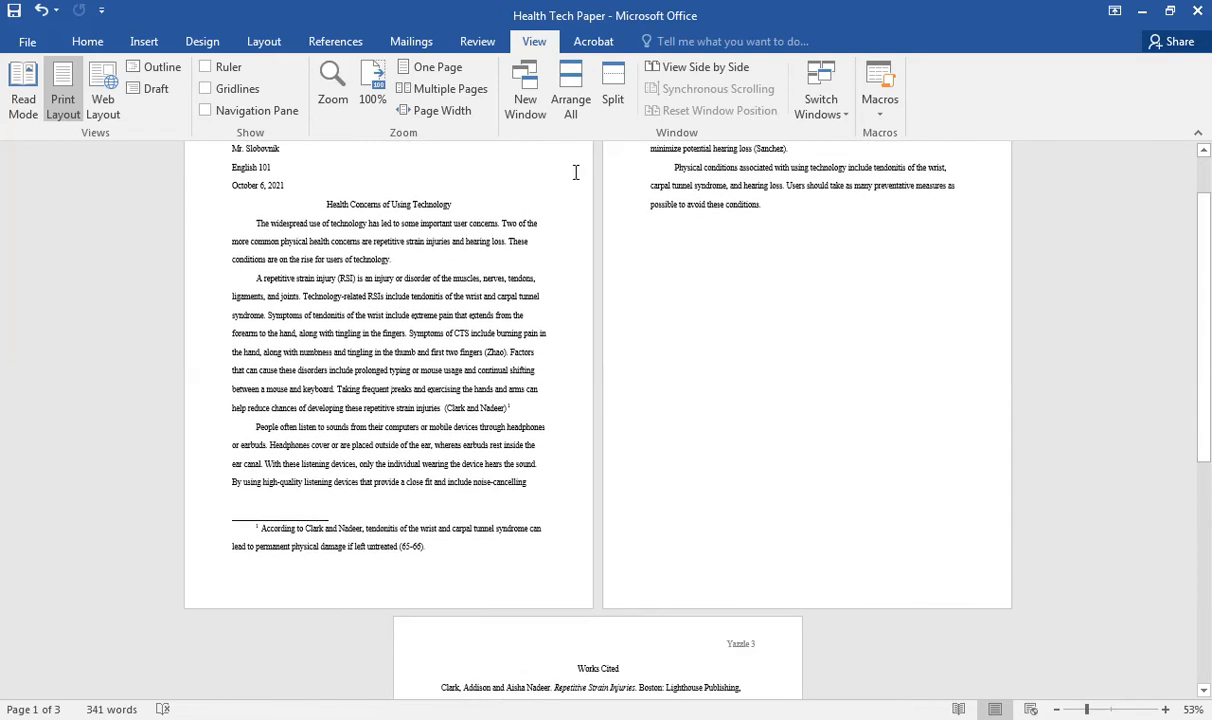
left_click(427, 70)
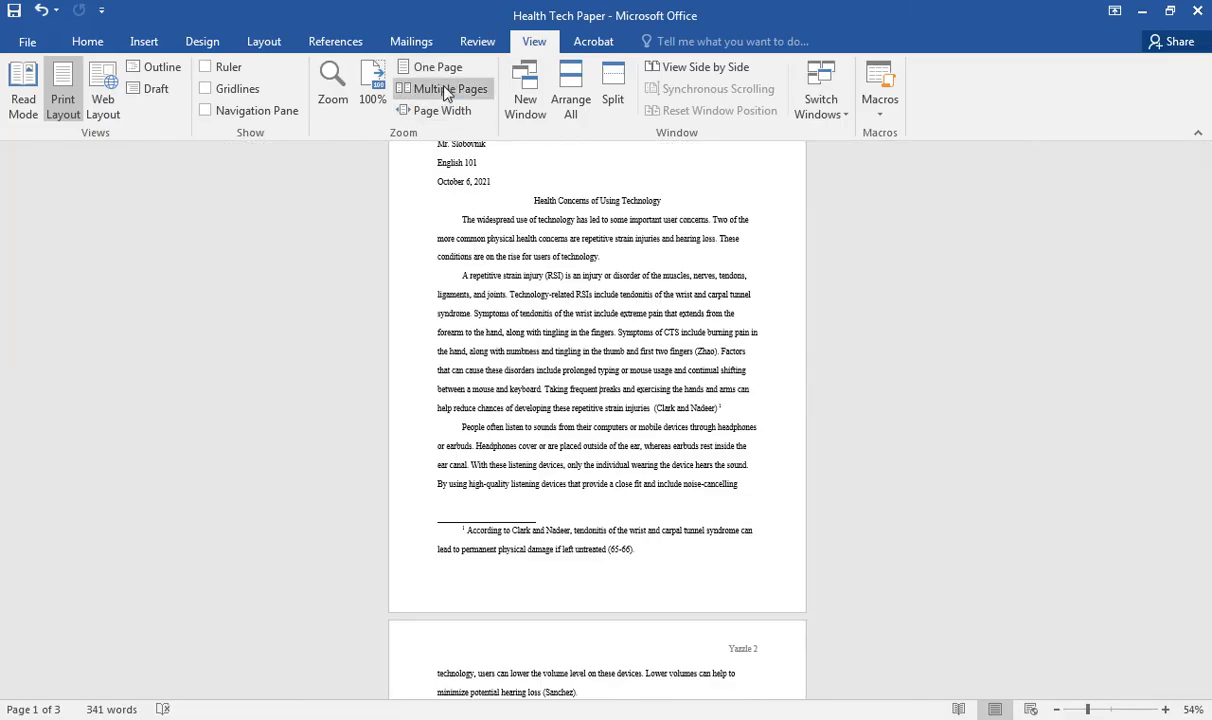
left_click(372, 97)
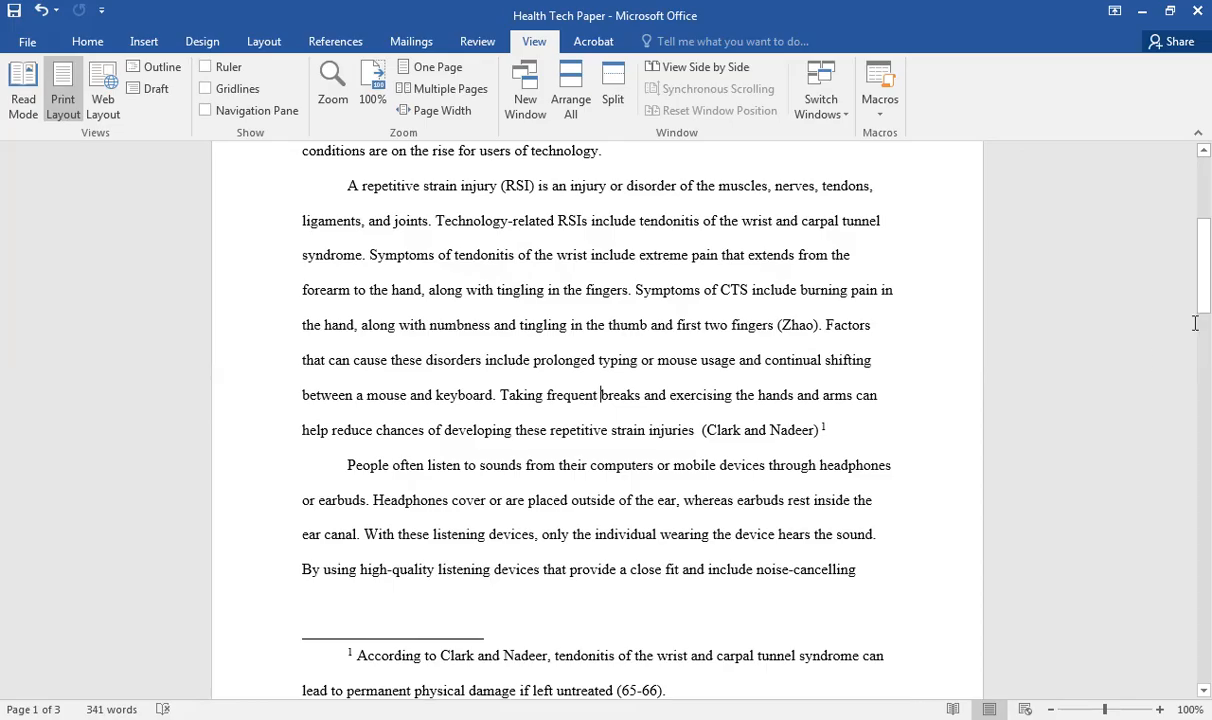
mouse_move(1204, 292)
left_mouse_down()
mouse_move(1200, 251)
mouse_move(1198, 297)
left_mouse_up()
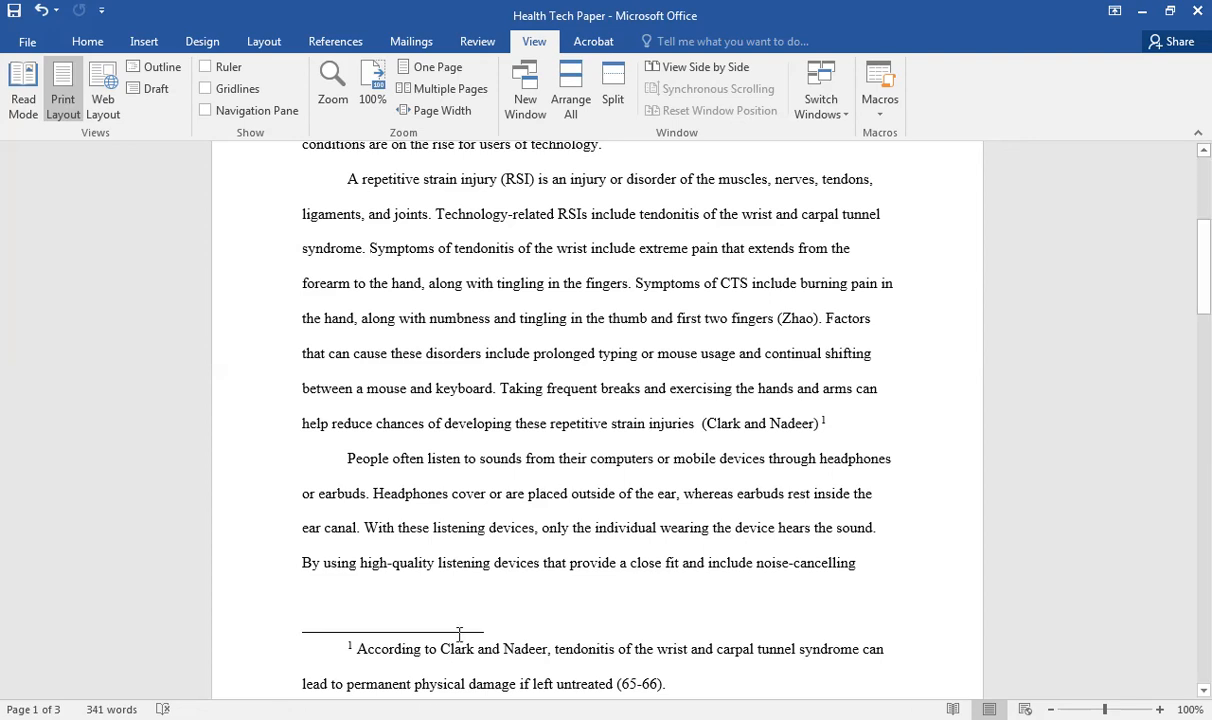
Copy the sentence for comment 1 from the Cheater Text for Word Chp2 Demo document and return to the Health Tech Paper
left_click(436, 719)
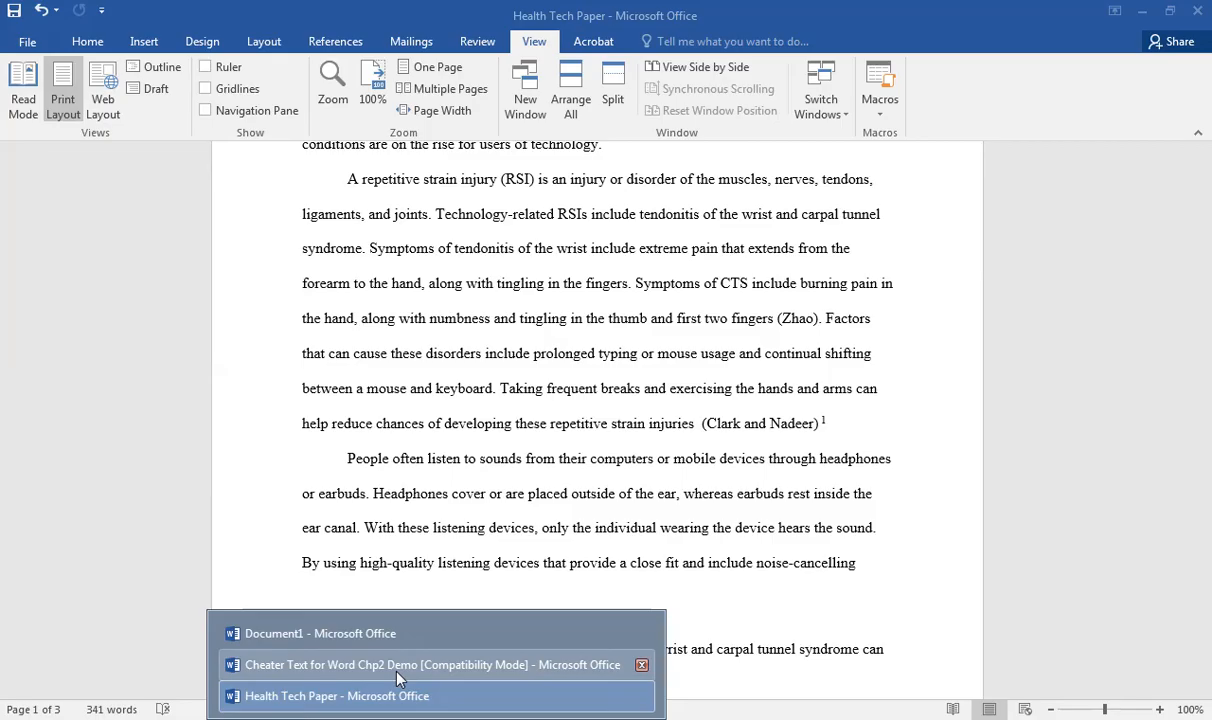
left_click(375, 634)
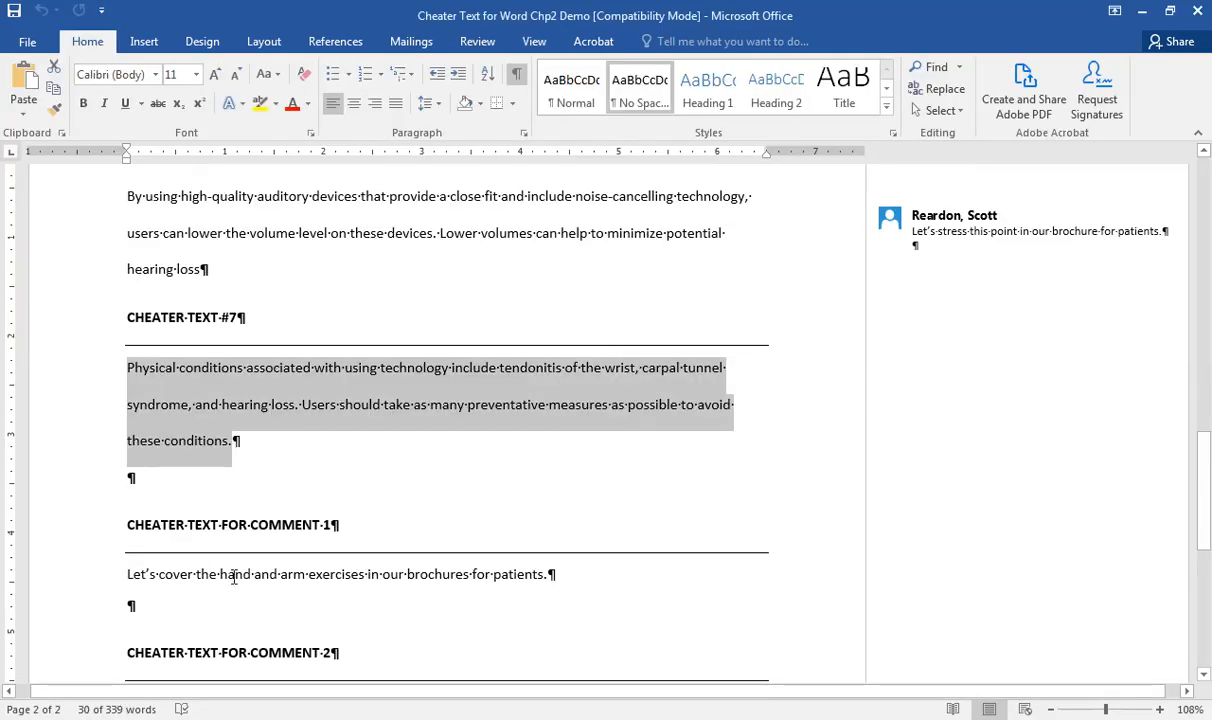
left_click_drag(126, 574, 551, 572)
key("ctrl+c")
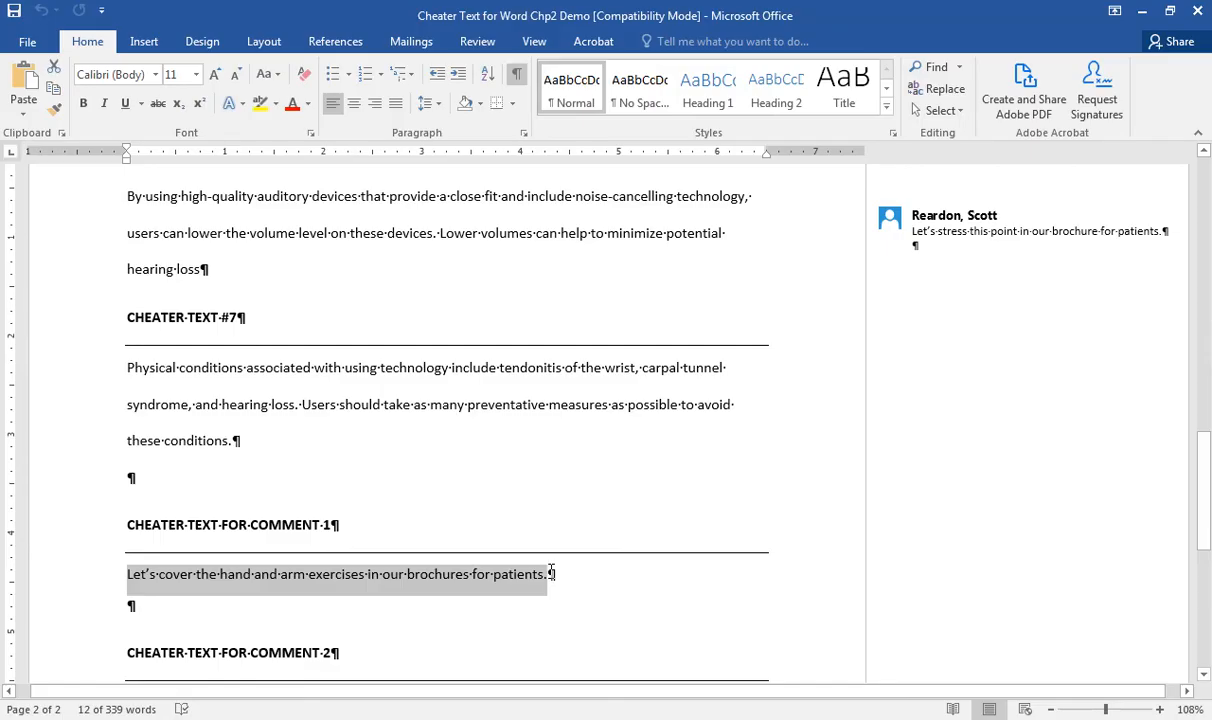
left_click(434, 719)
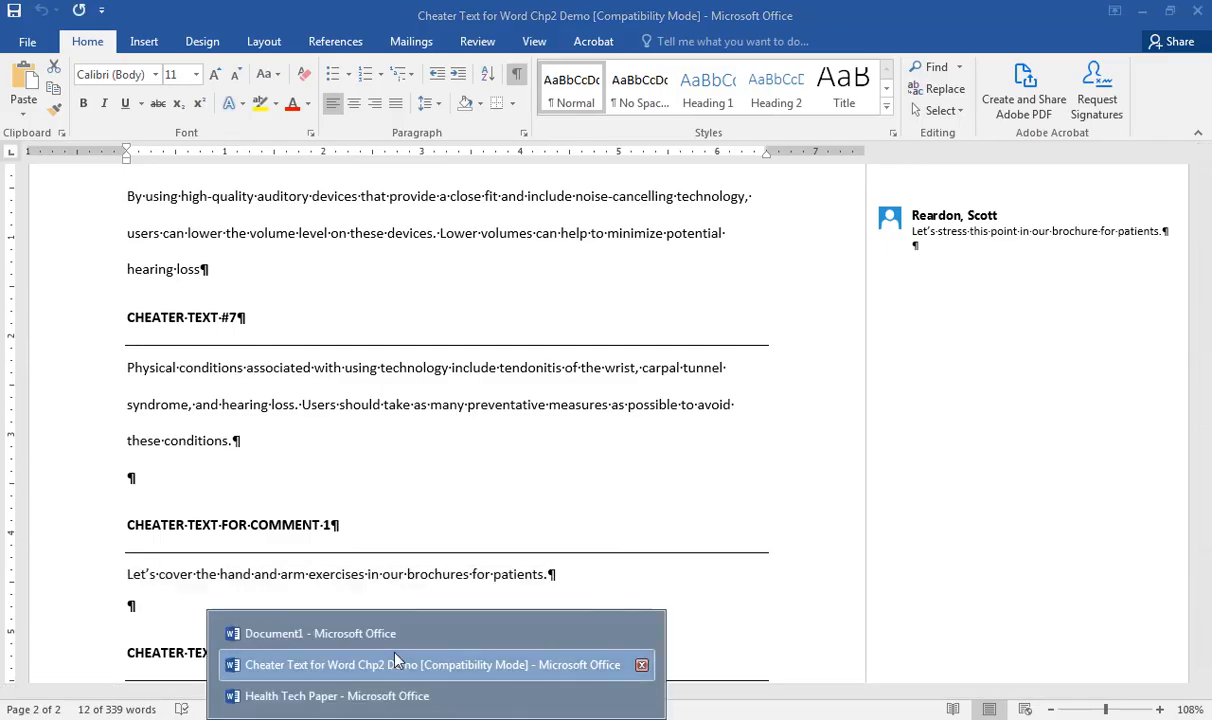
left_click(392, 696)
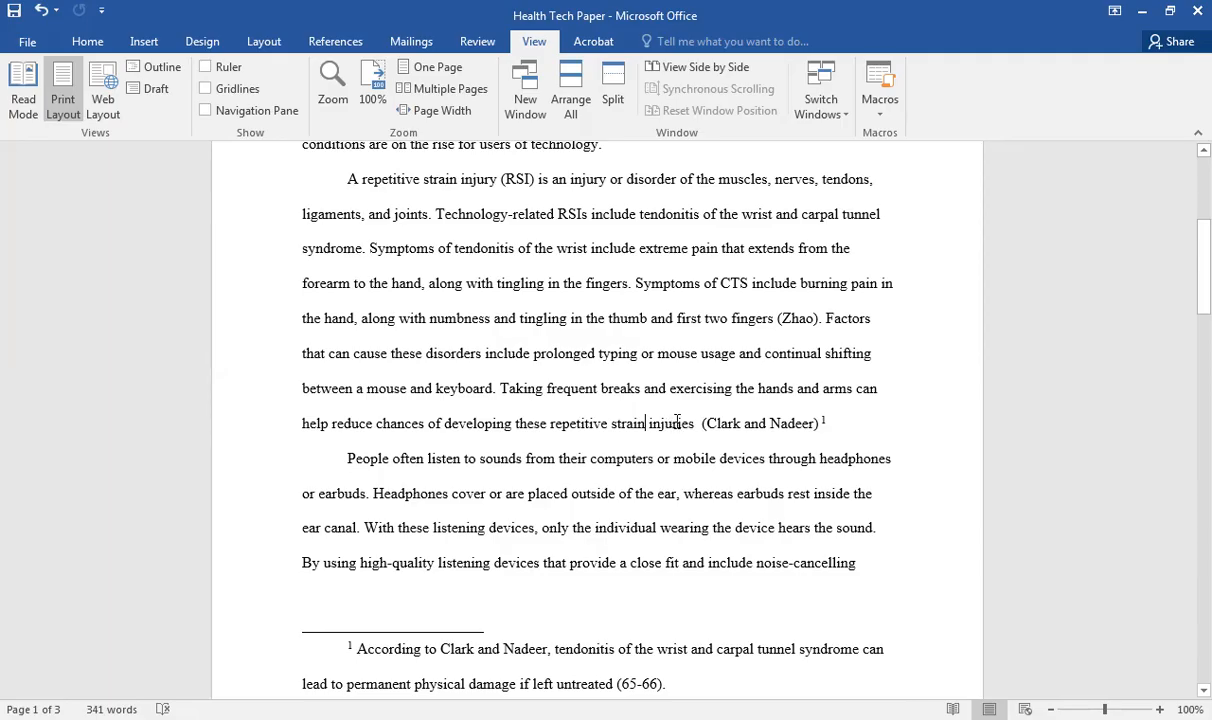
Delete the extra space between "injuries" and the citation at the end of the repetitive strain injury paragraph
left_click(697, 423)
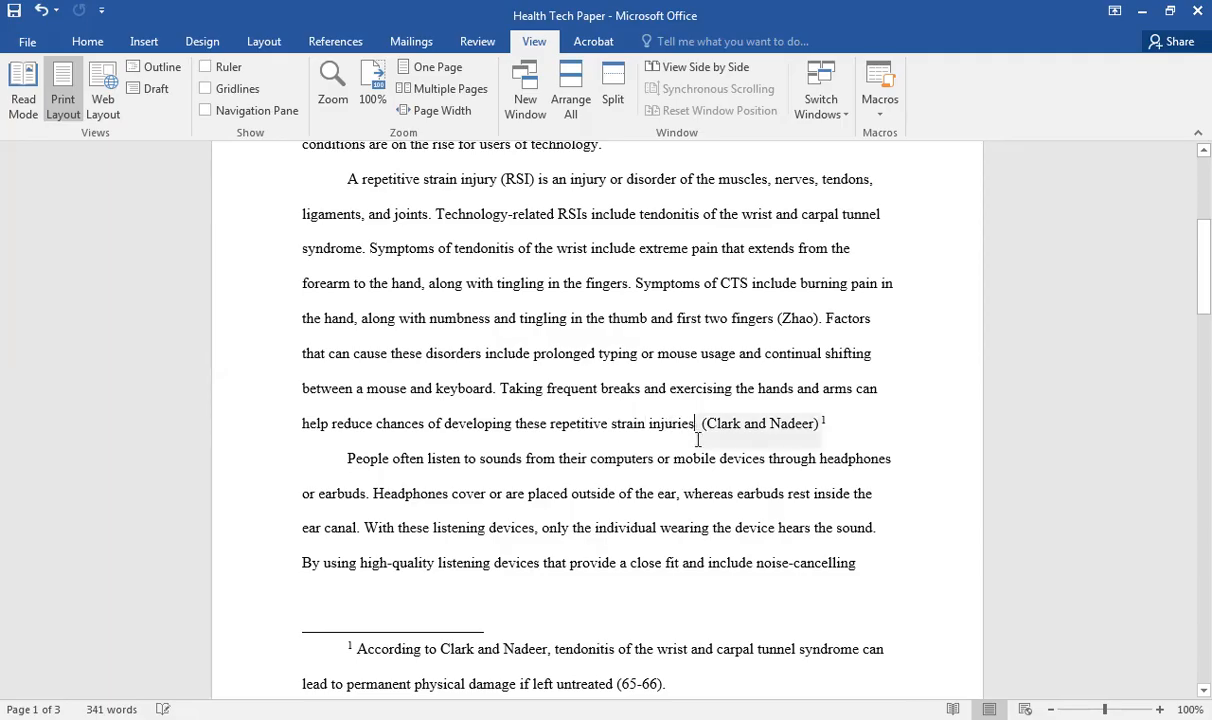
left_click_drag(649, 431, 706, 440)
left_click(695, 427)
left_click(703, 423)
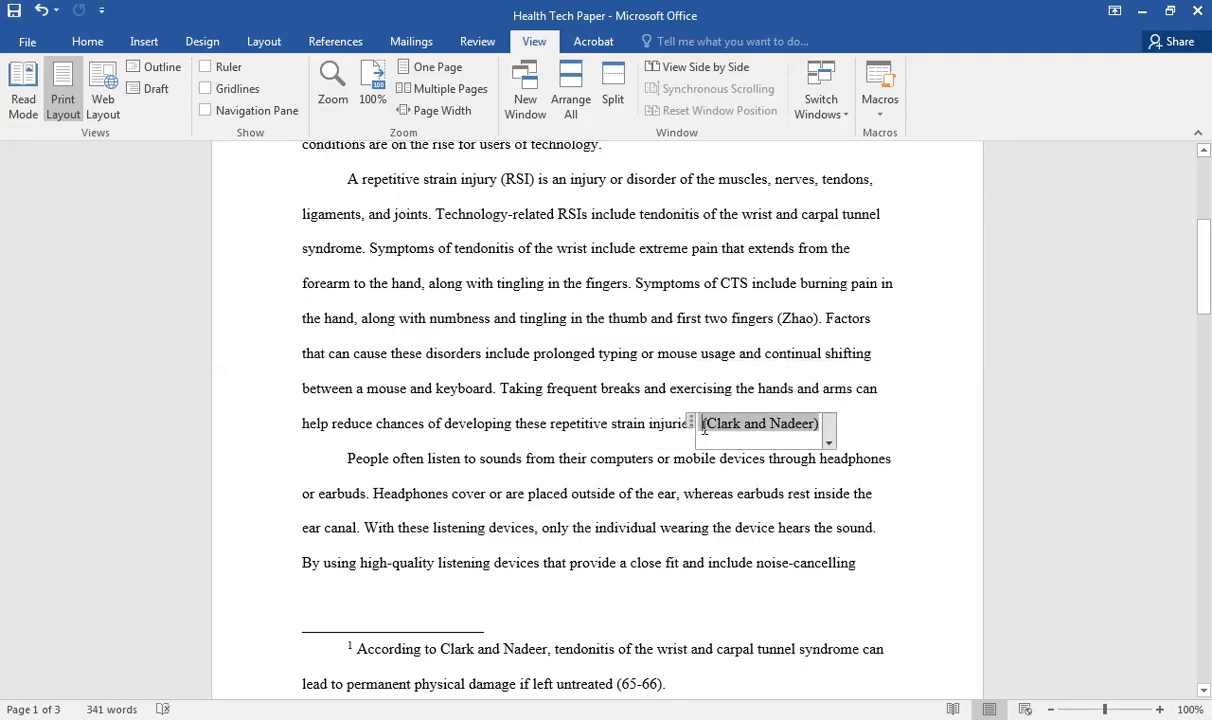
left_click(671, 425)
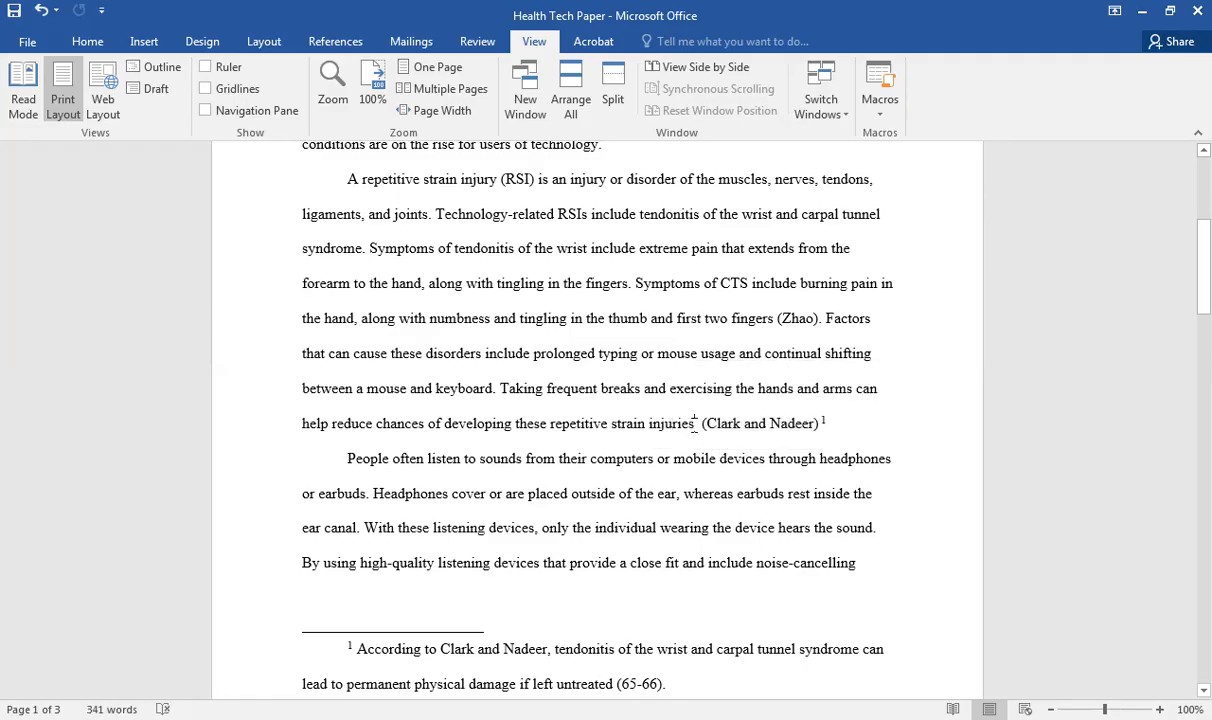
left_click(693, 425)
key("Left")
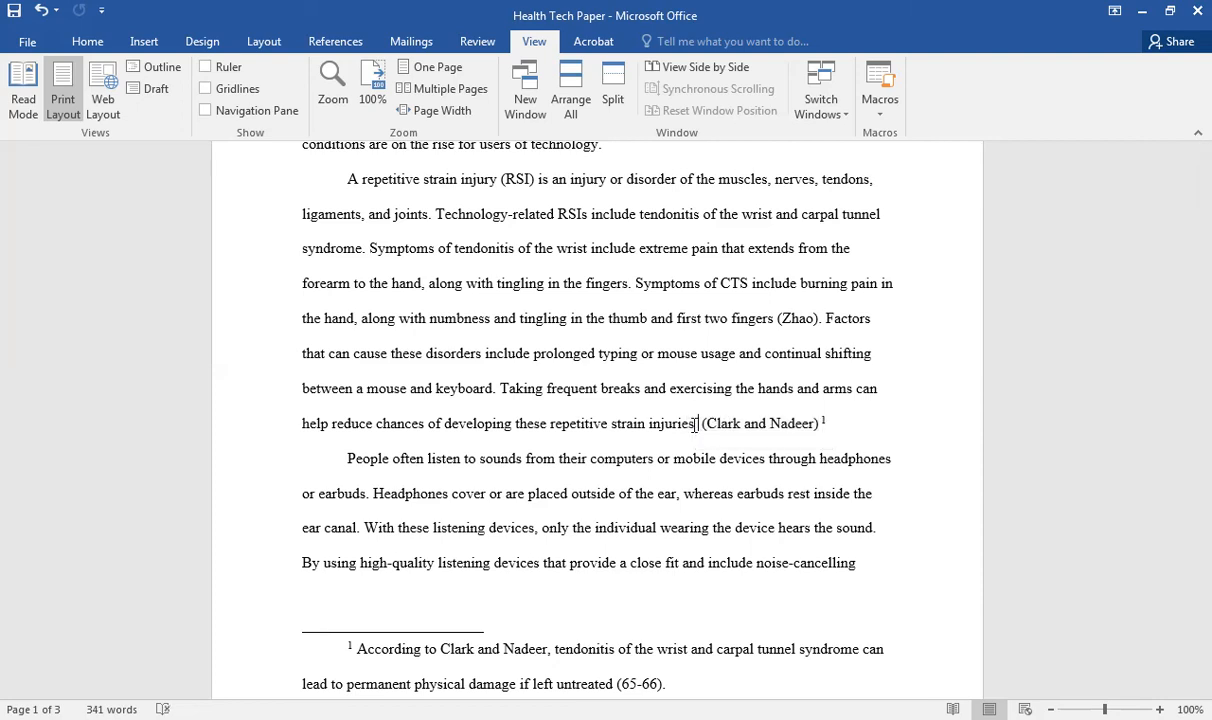
key("BackSpace")
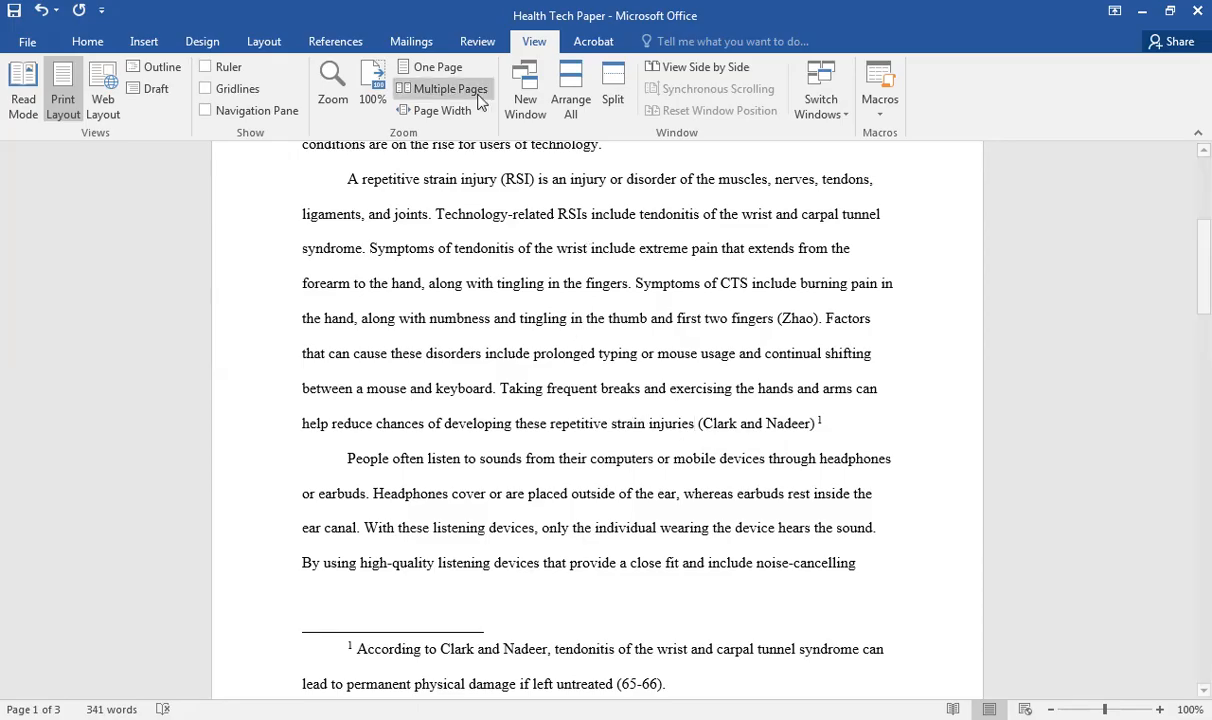
Add a comment on "injuries" before the citation, pasting "Let's cover the hand and arm exercises in our brochures for patients."
left_click(480, 42)
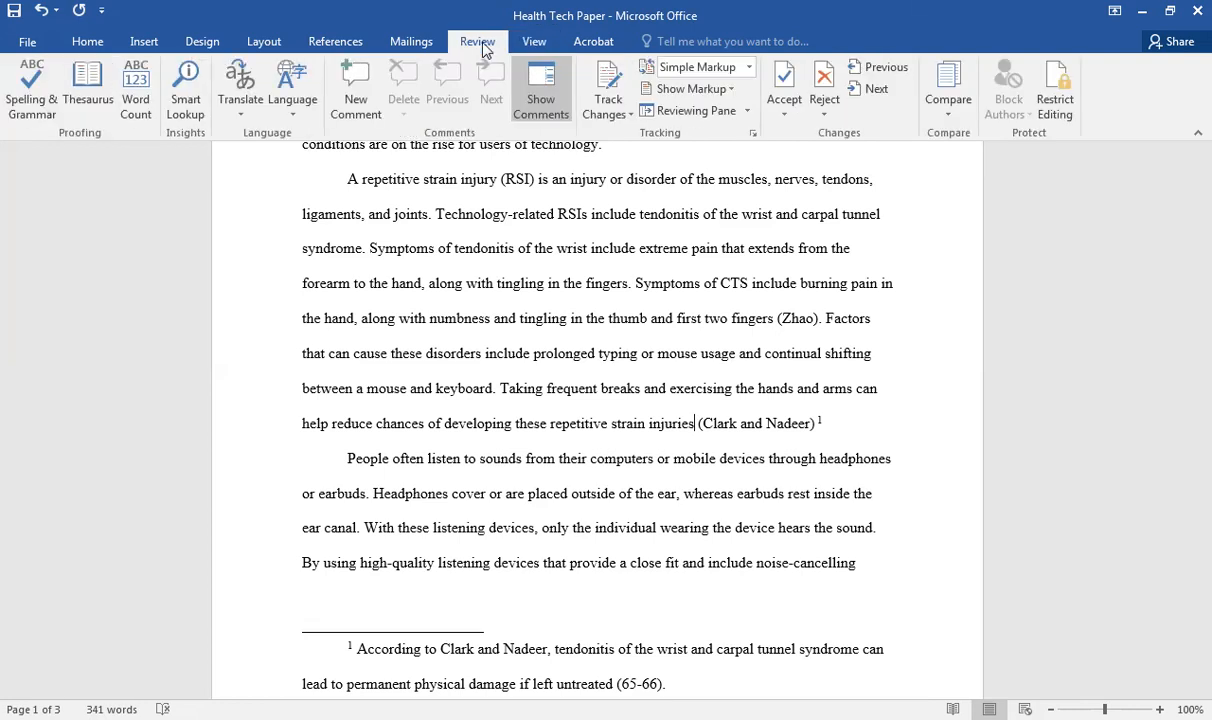
left_click(541, 99)
left_click(355, 100)
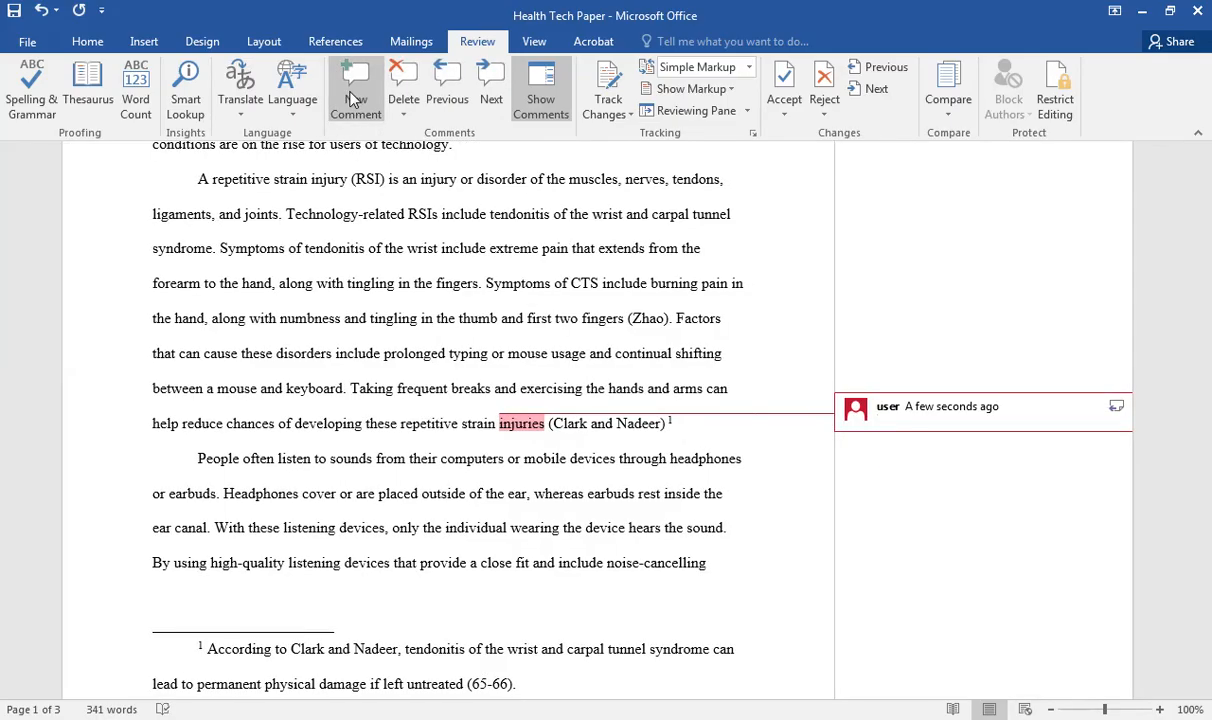
key("ctrl+v")
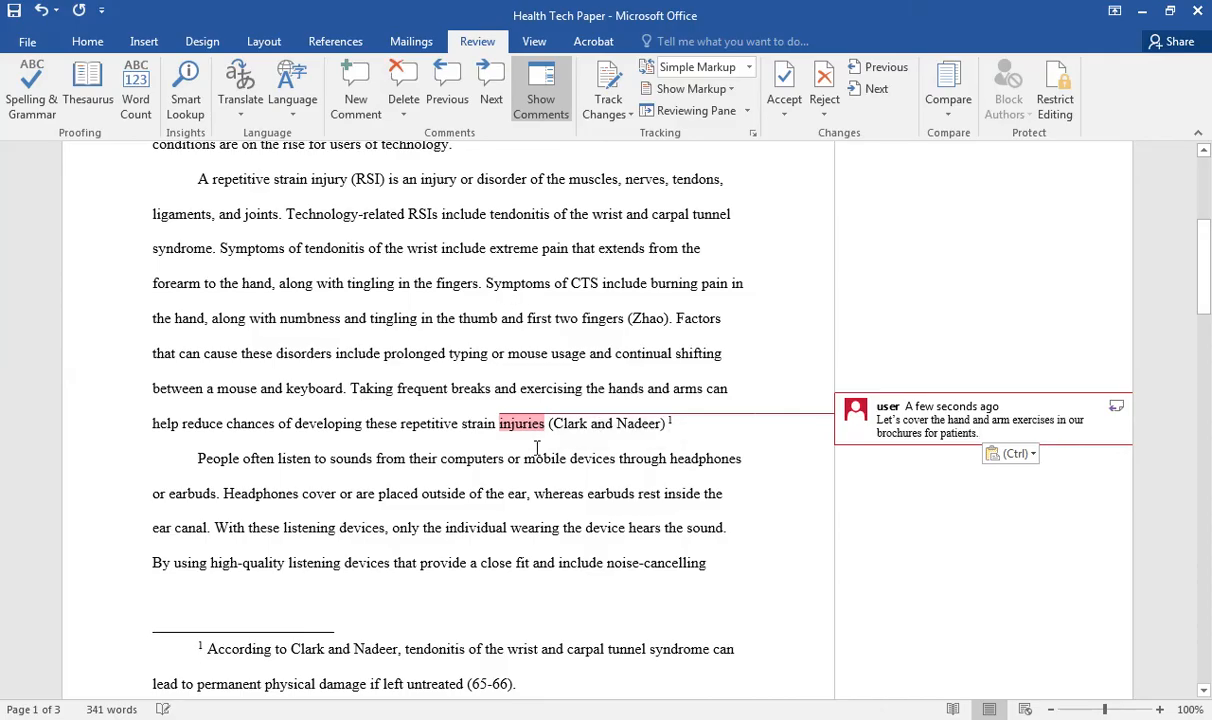
left_click(448, 409)
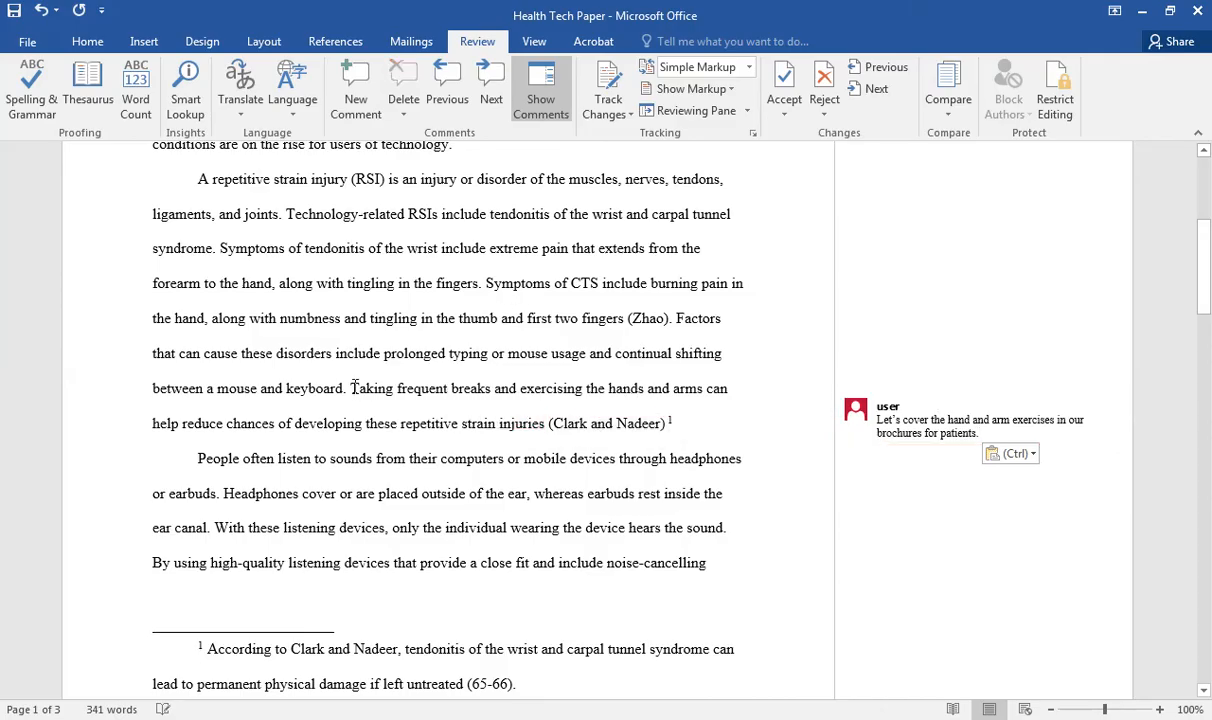
left_click_drag(347, 390, 545, 423)
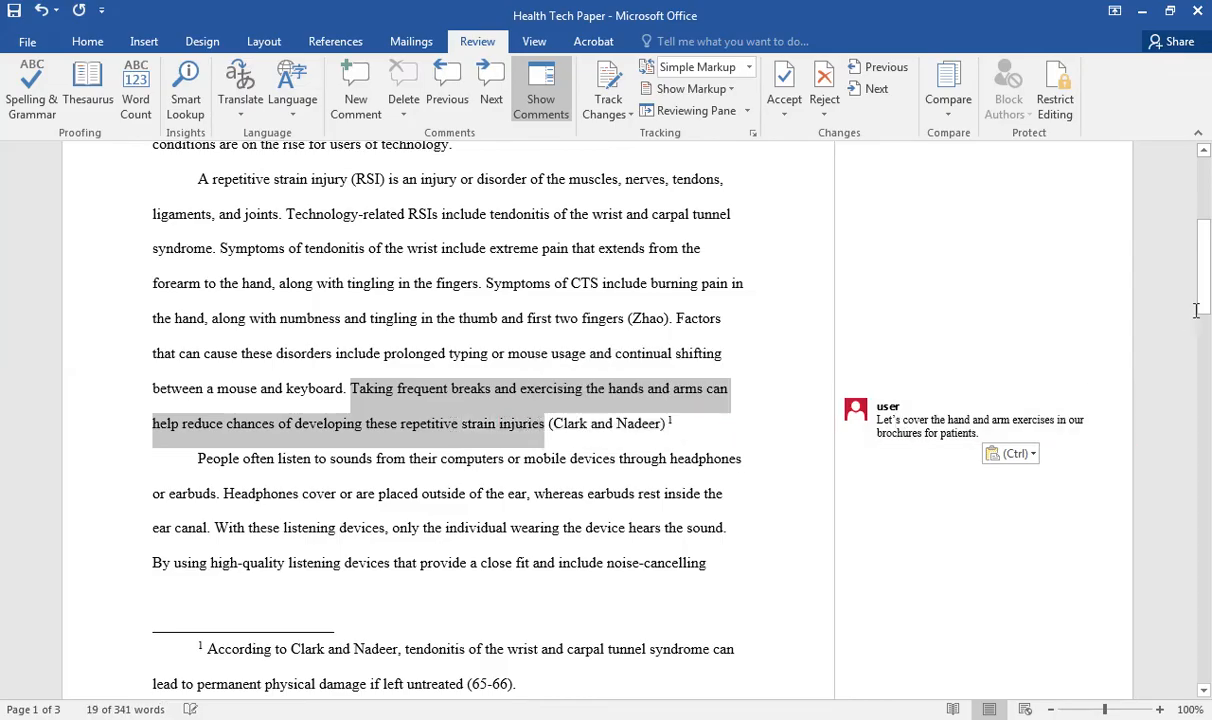
Insert a new comment on the page 2 sentence "Users should take as many preventative measures as possible to avoid these conditions."
left_click_drag(1205, 310, 1166, 356)
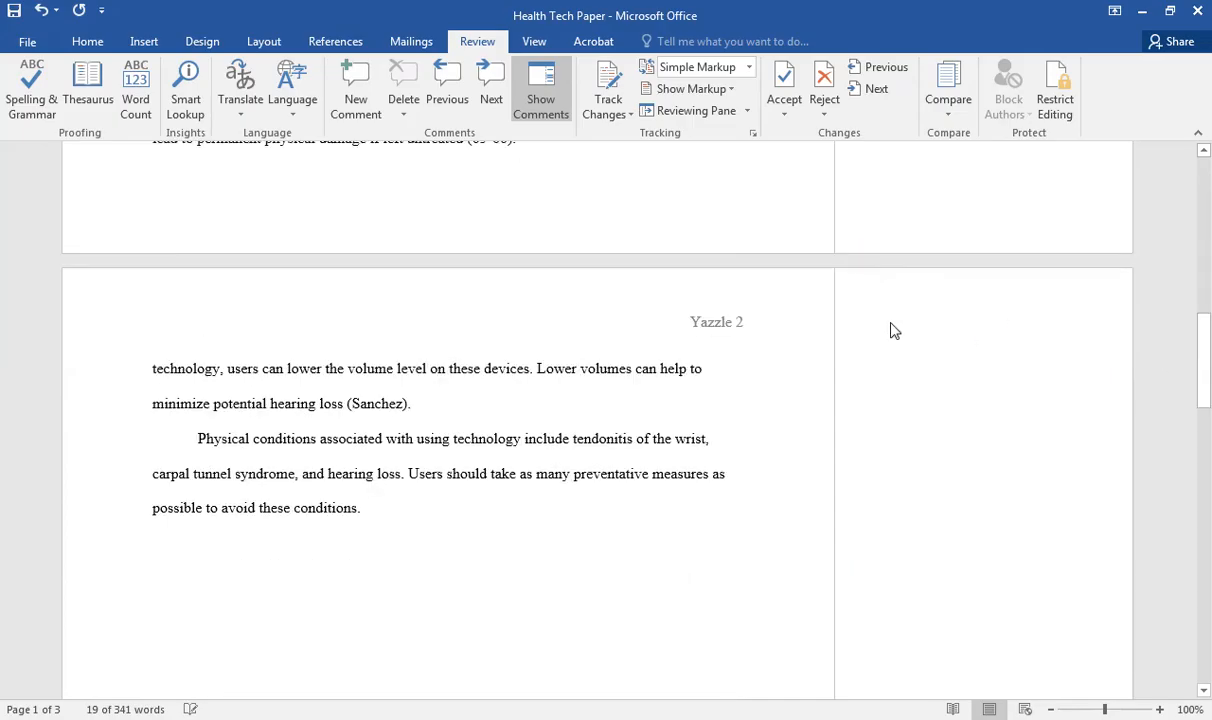
left_click_drag(410, 472, 362, 512)
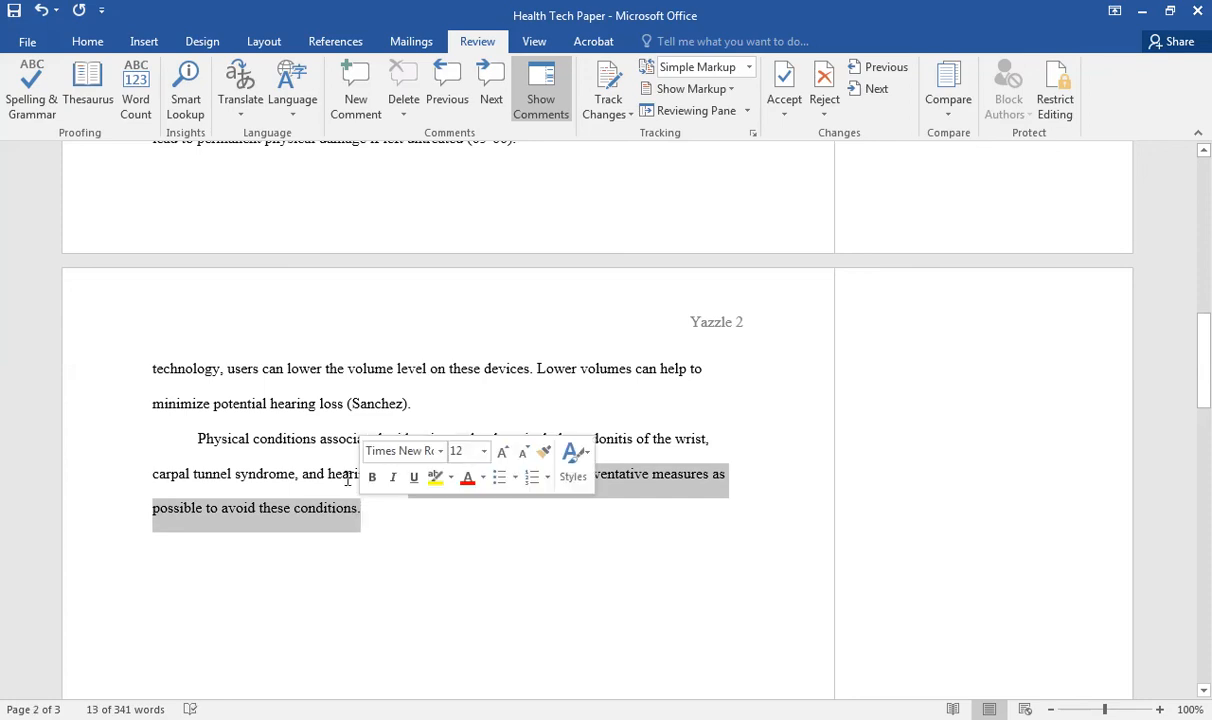
left_click(357, 110)
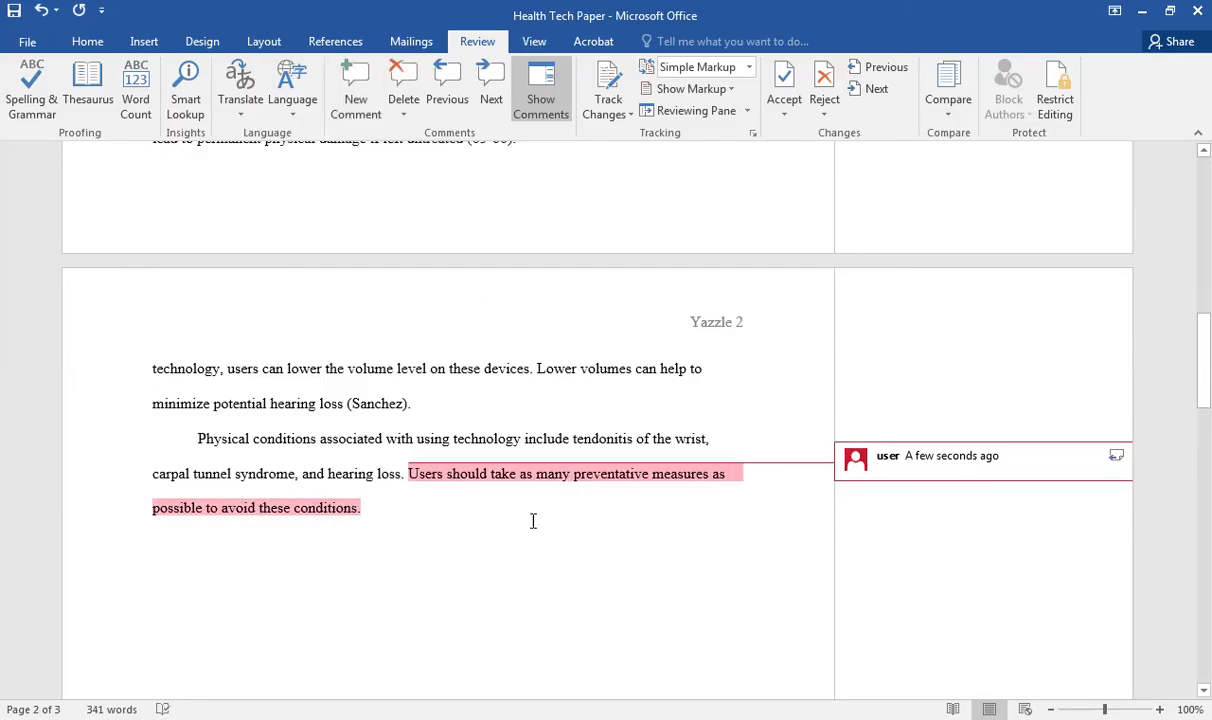
Copy the comment 2 sentence about covering examples of hand and arm exercises from the Cheater Text for Word Chp2 Demo document
left_click(436, 719)
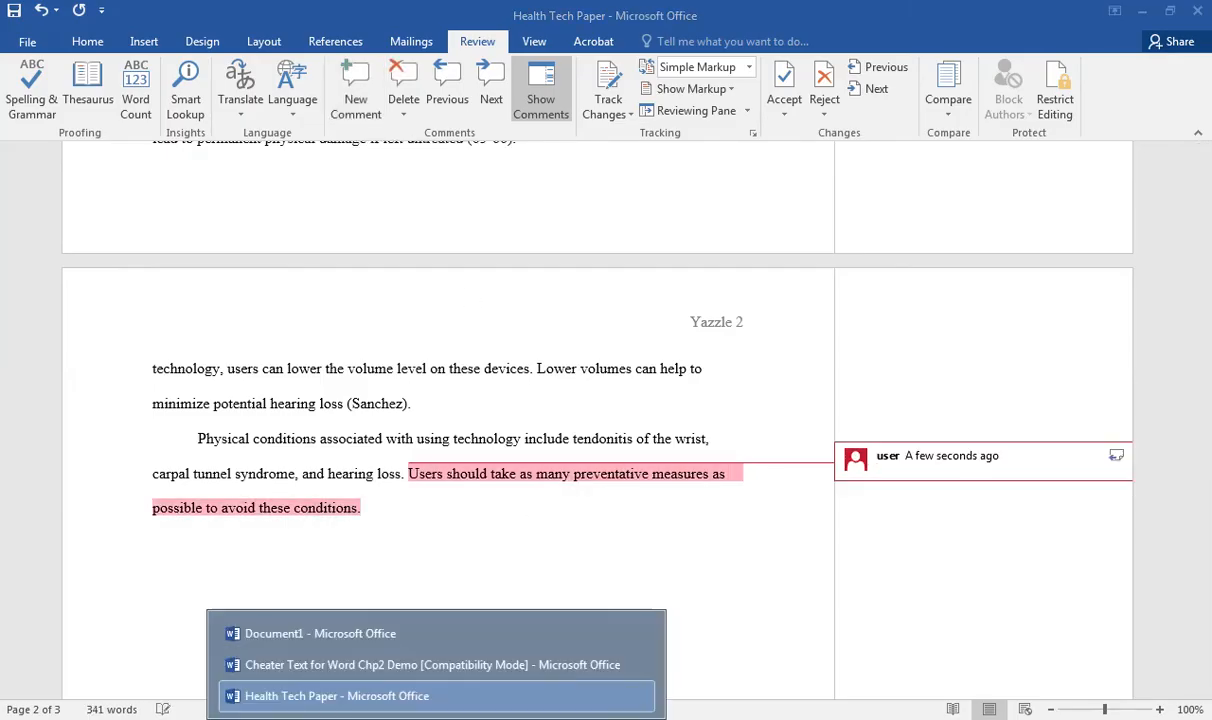
left_click(414, 668)
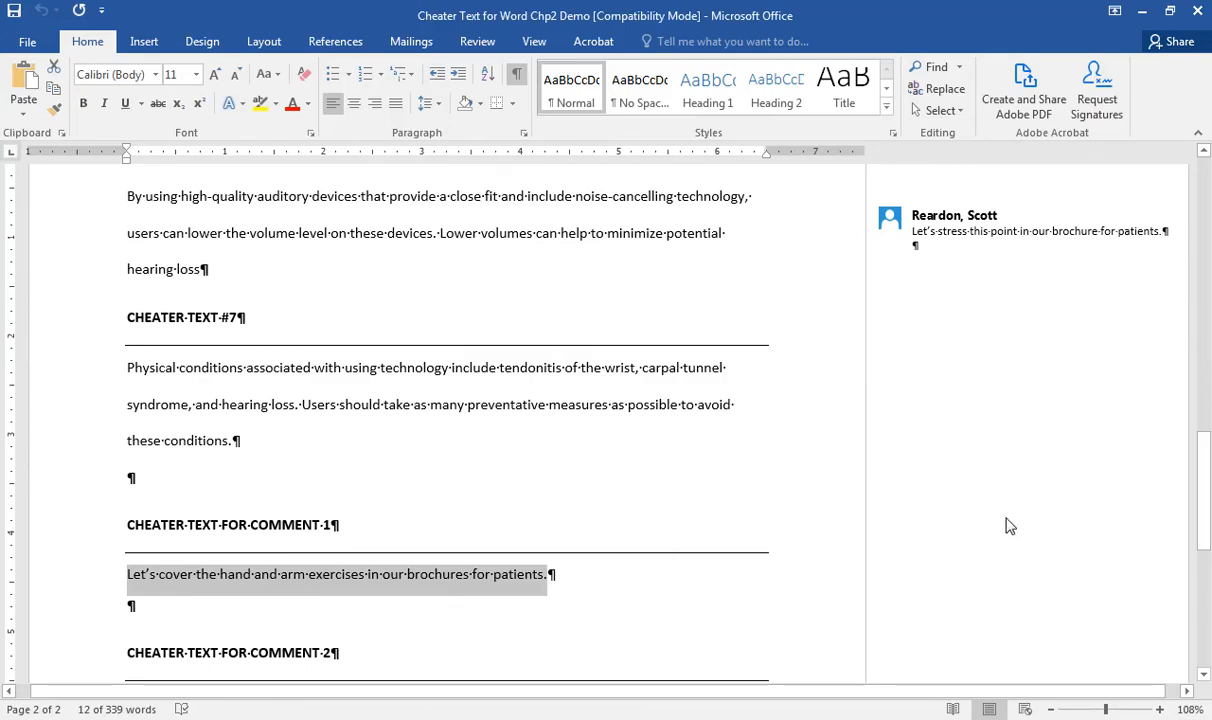
left_click_drag(1204, 530, 1204, 588)
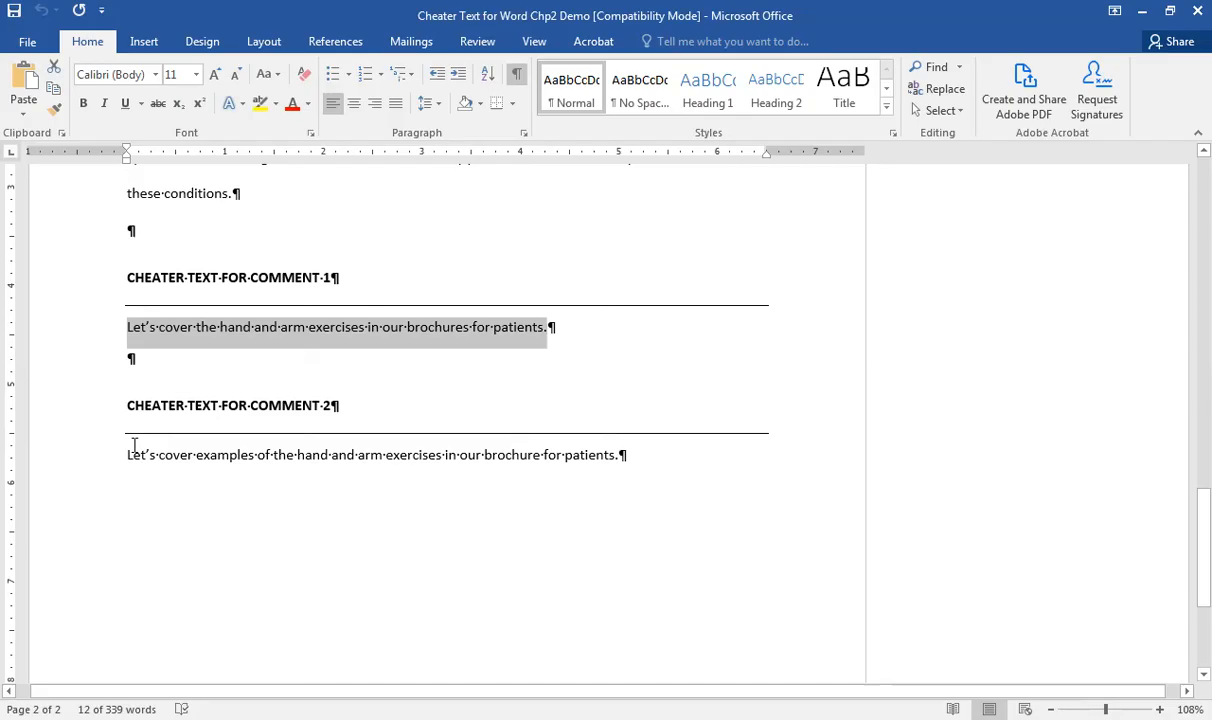
left_click_drag(127, 455, 618, 464)
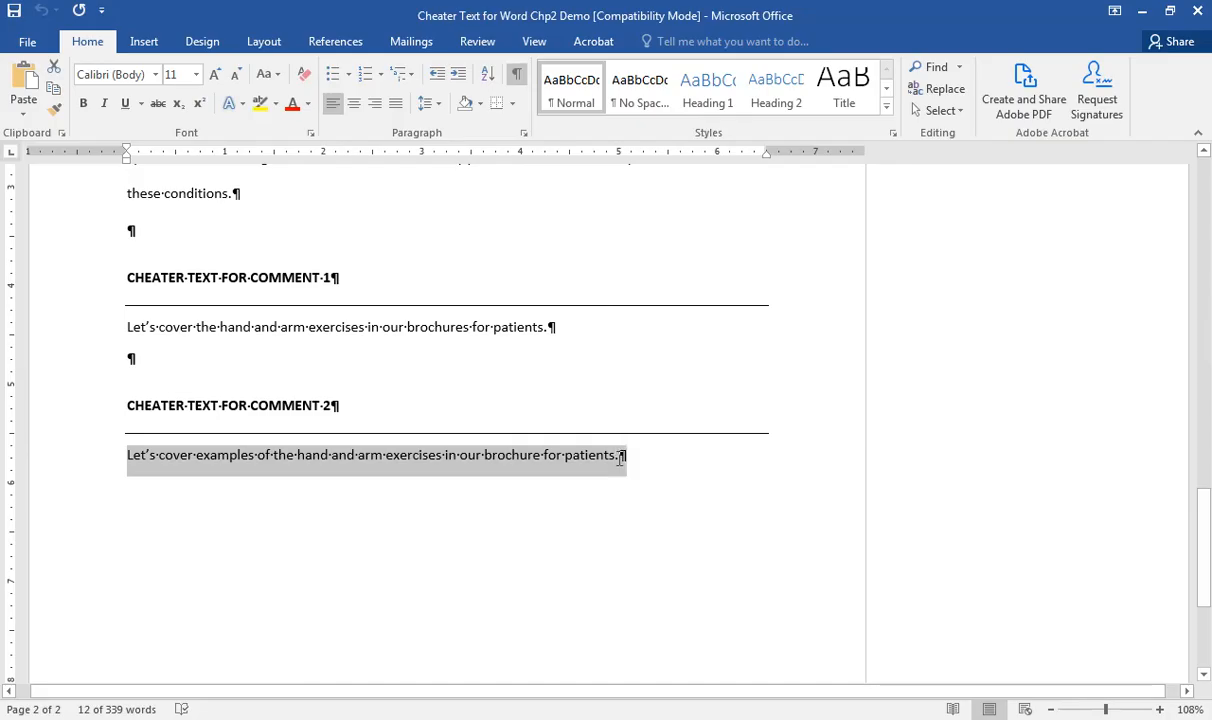
left_click_drag(620, 457, 133, 470)
key("ctrl+c")
left_click(434, 718)
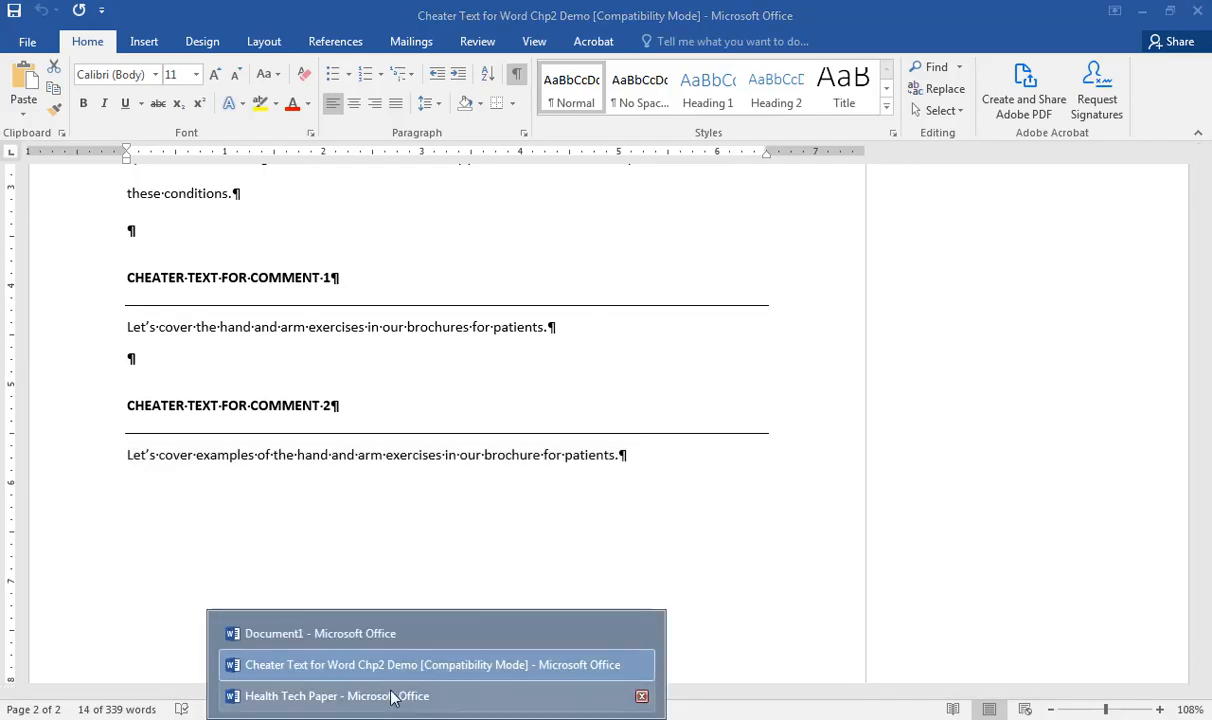
Paste "Let's cover examples of the hand and arm exercises in our brochure for patients." into the page 2 comment in Health Tech Paper
left_click(391, 697)
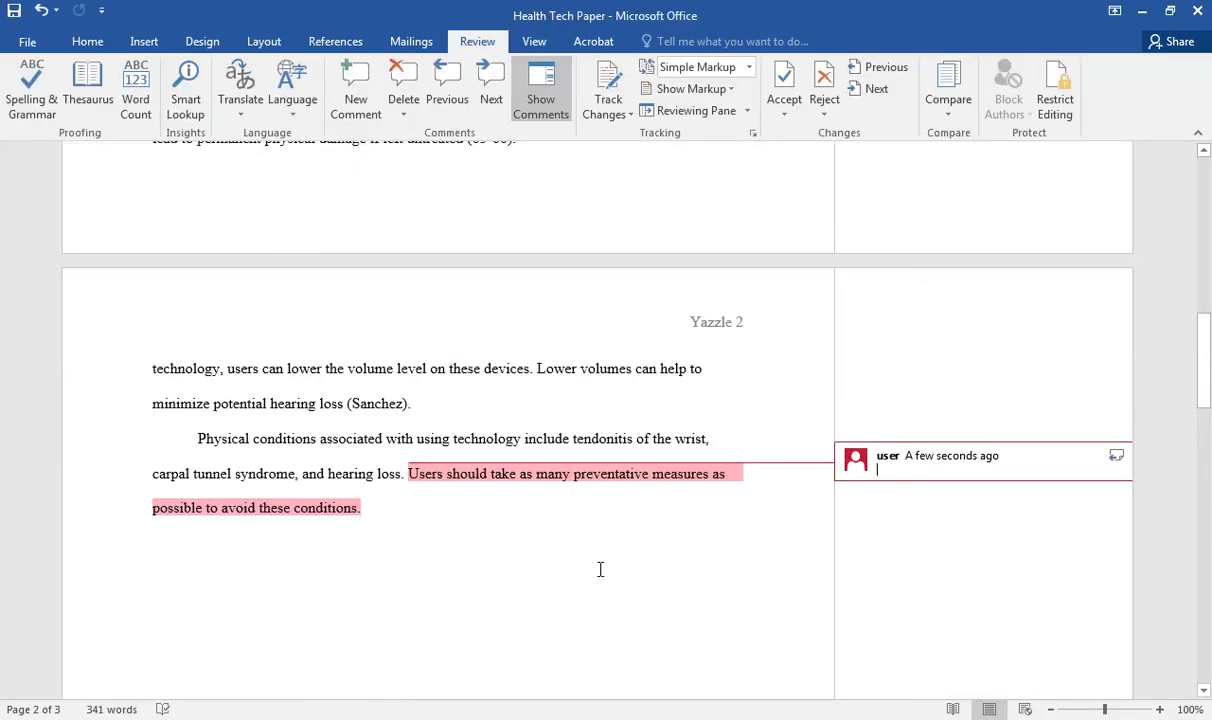
key("ctrl+v")
key("BackSpace")
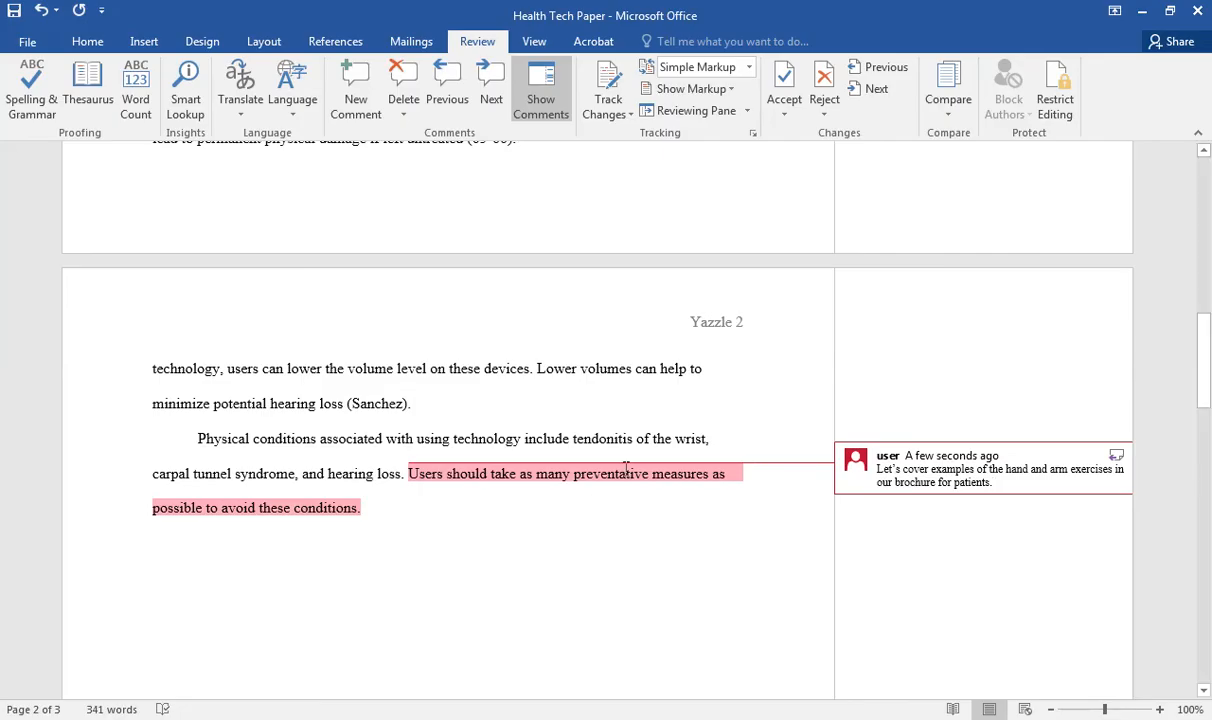
Edit the earlier comment on "injuries" by inserting "examples of" after "Let's cover"
left_click(446, 92)
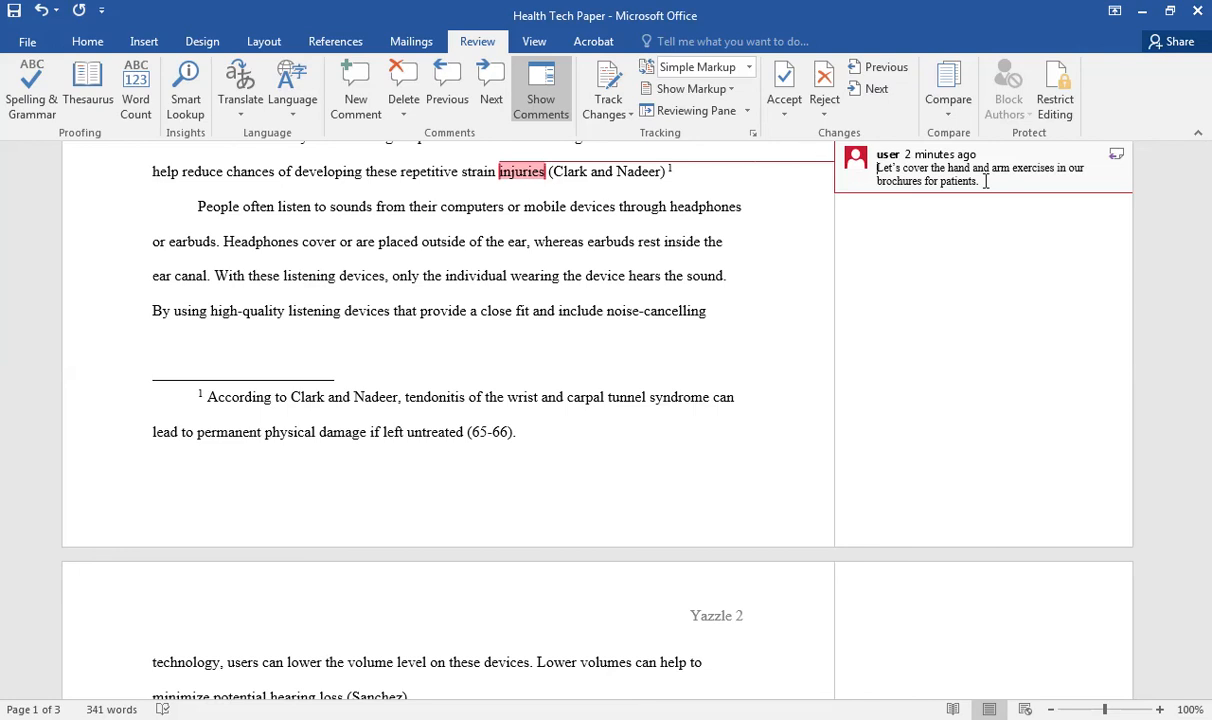
left_click(929, 172)
type("exam")
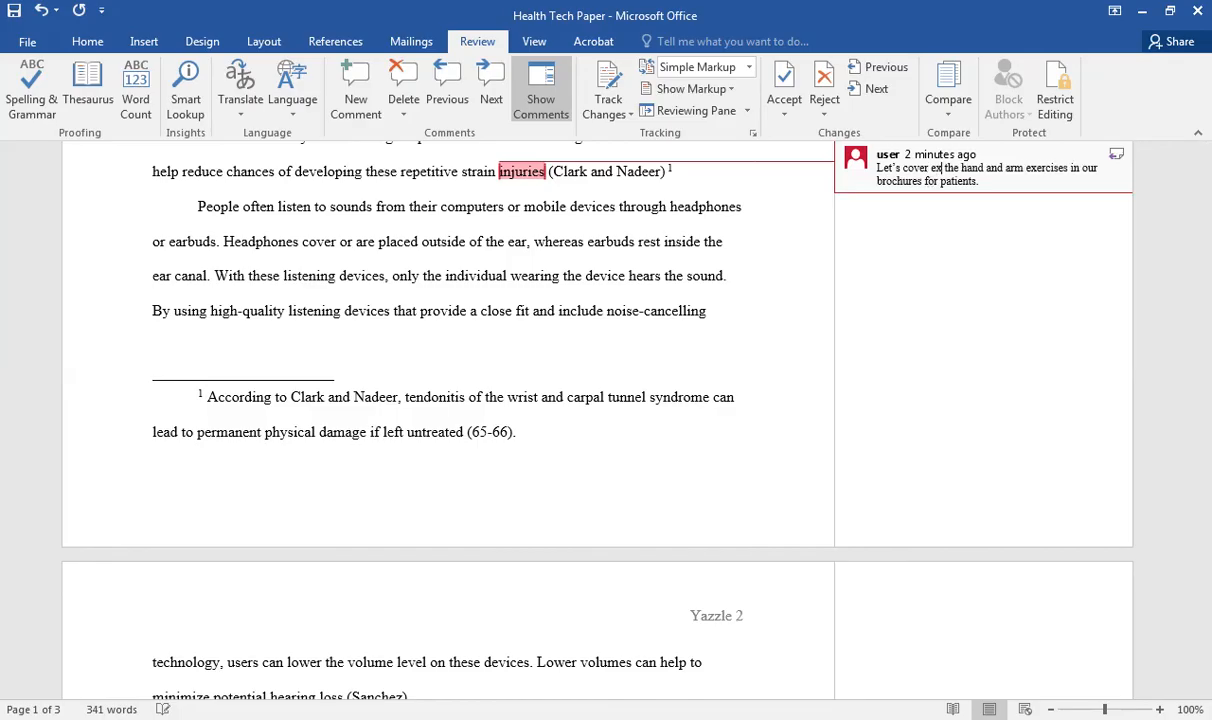
type("ples of")
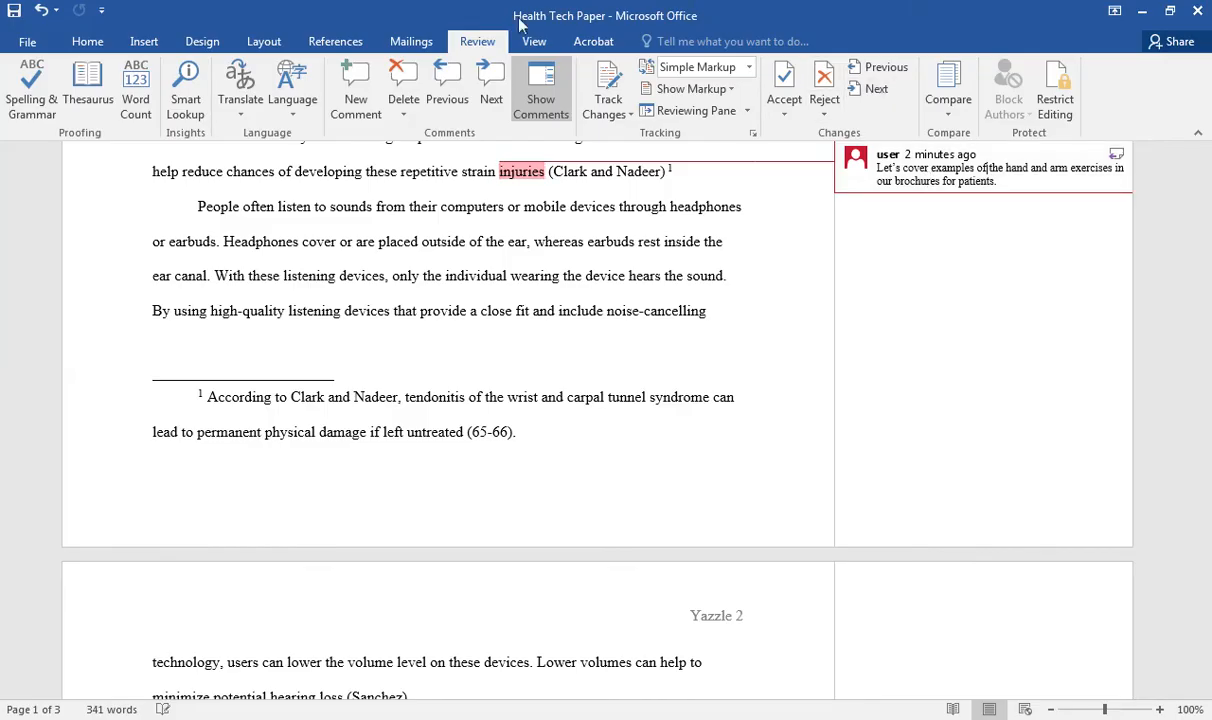
Go to the page 2 comment about preventative measures and reply to it with "Excellent idea!"
left_click(491, 100)
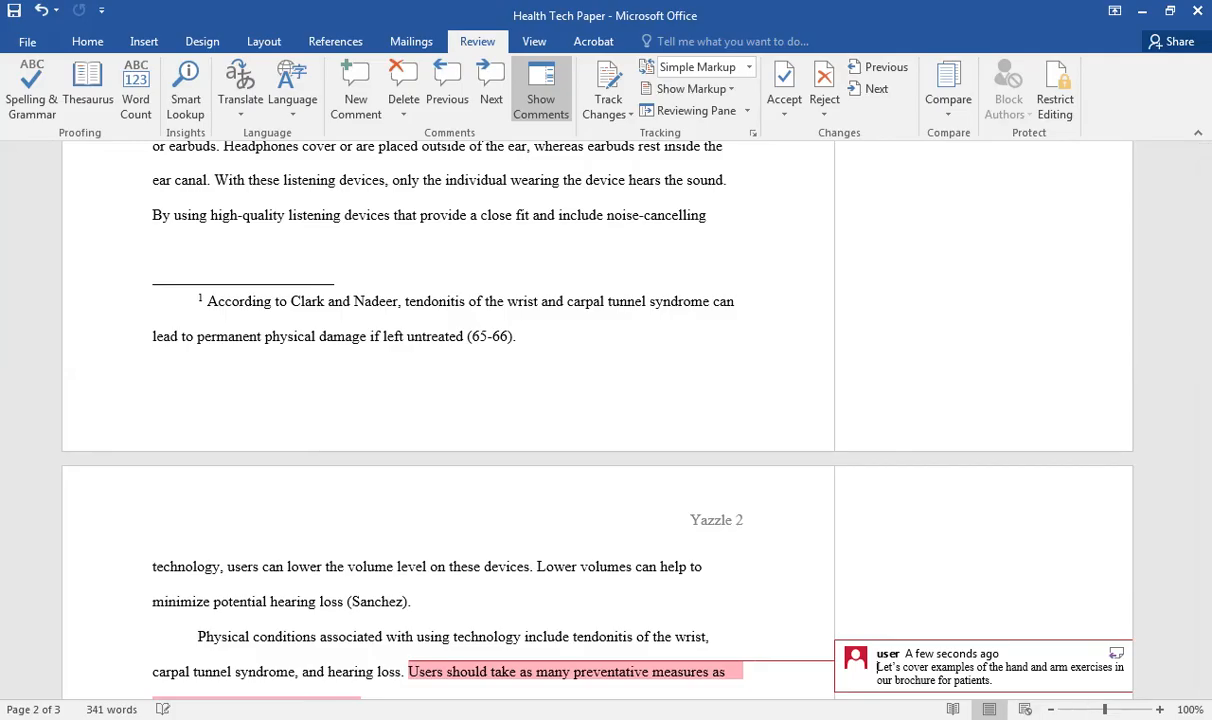
left_click_drag(1204, 340, 1204, 375)
left_click(1029, 462)
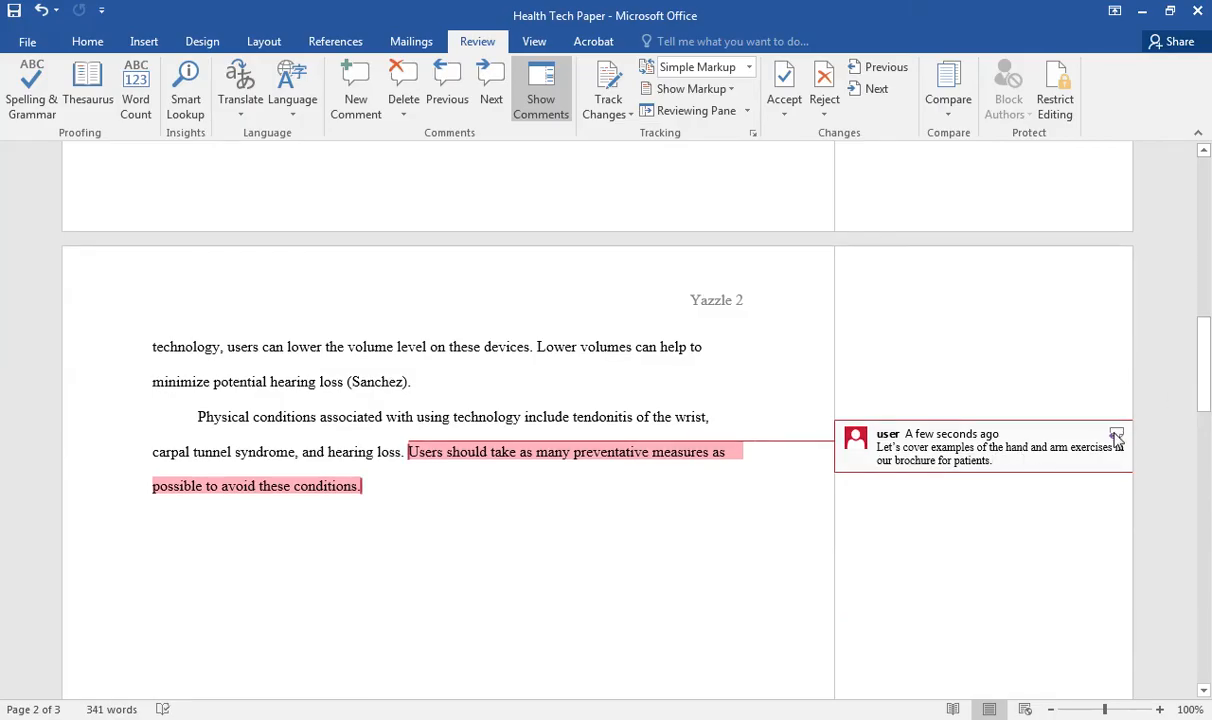
key("Return")
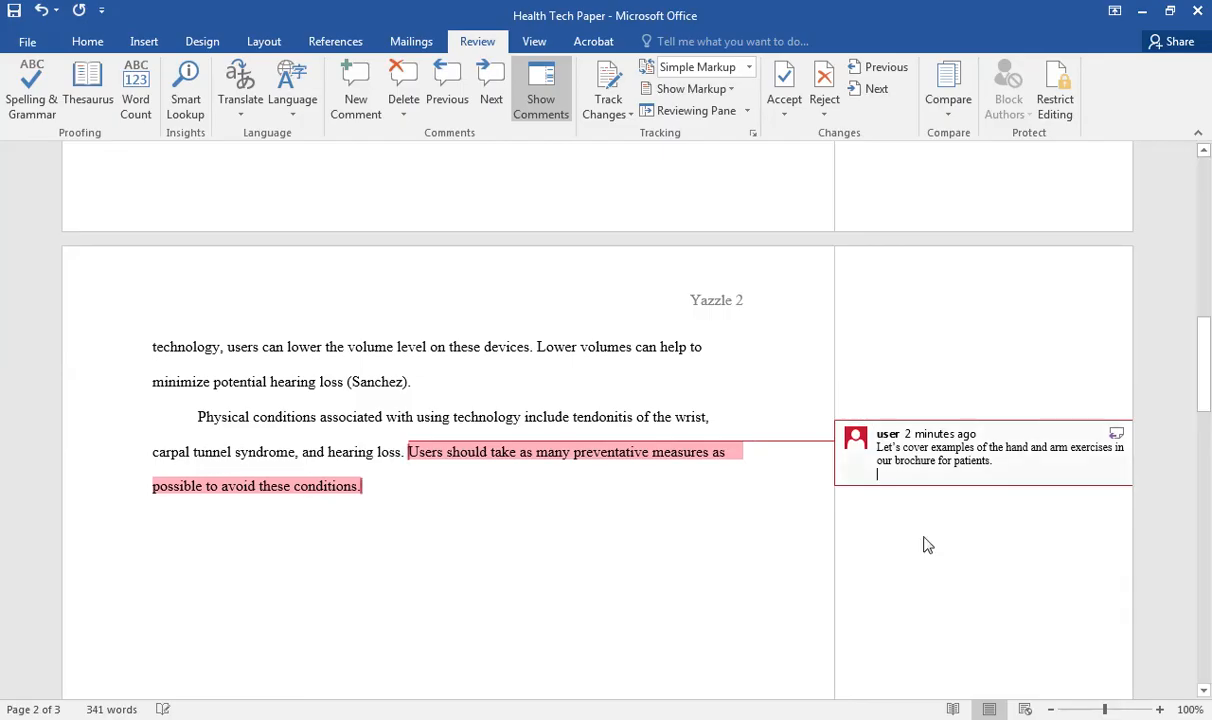
left_click(636, 718)
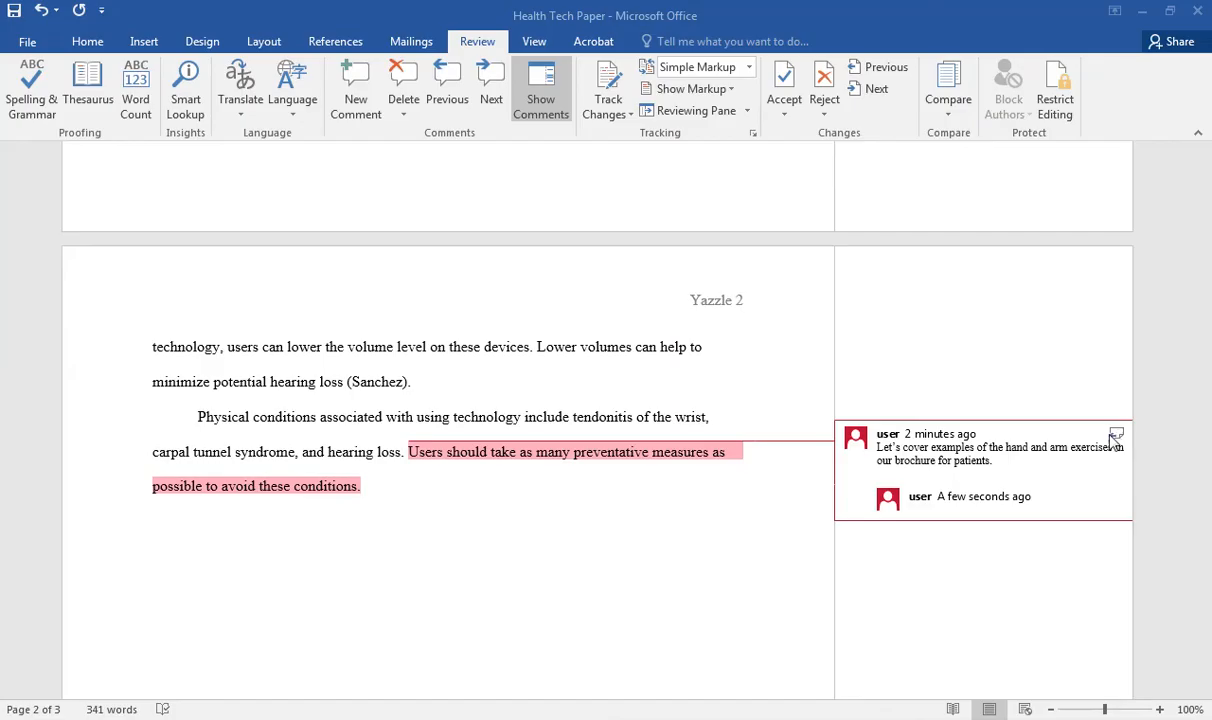
left_click(955, 500)
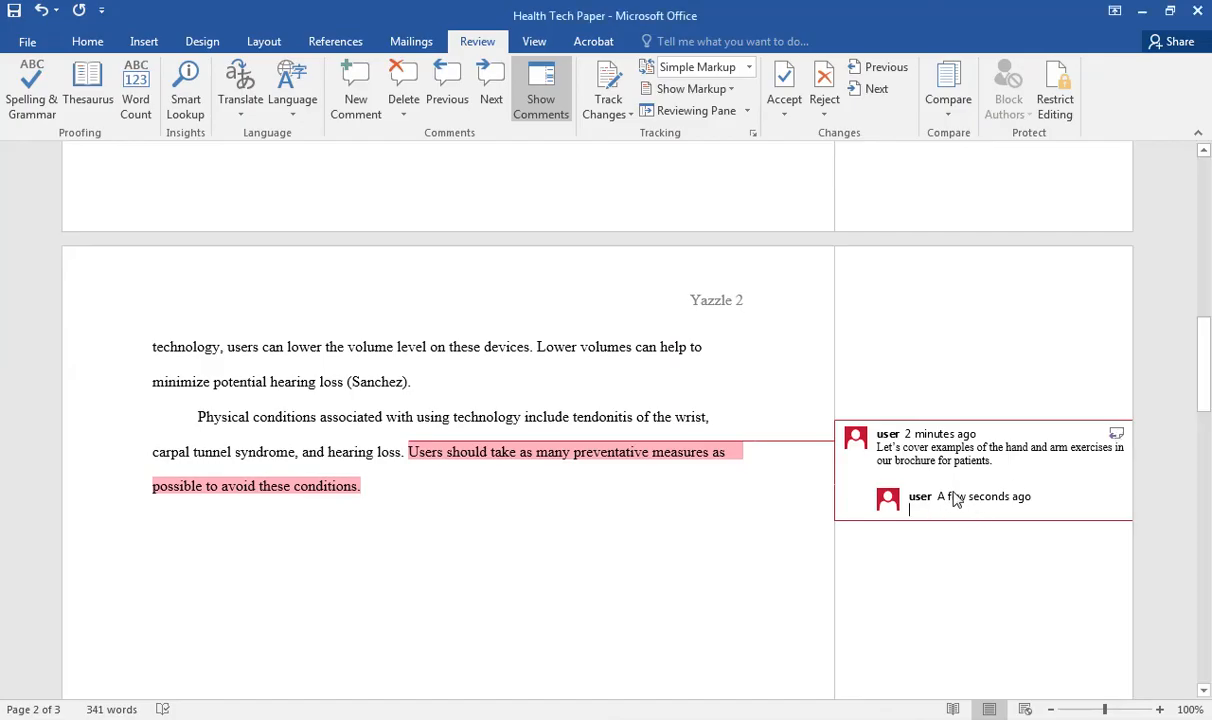
type("Excellent")
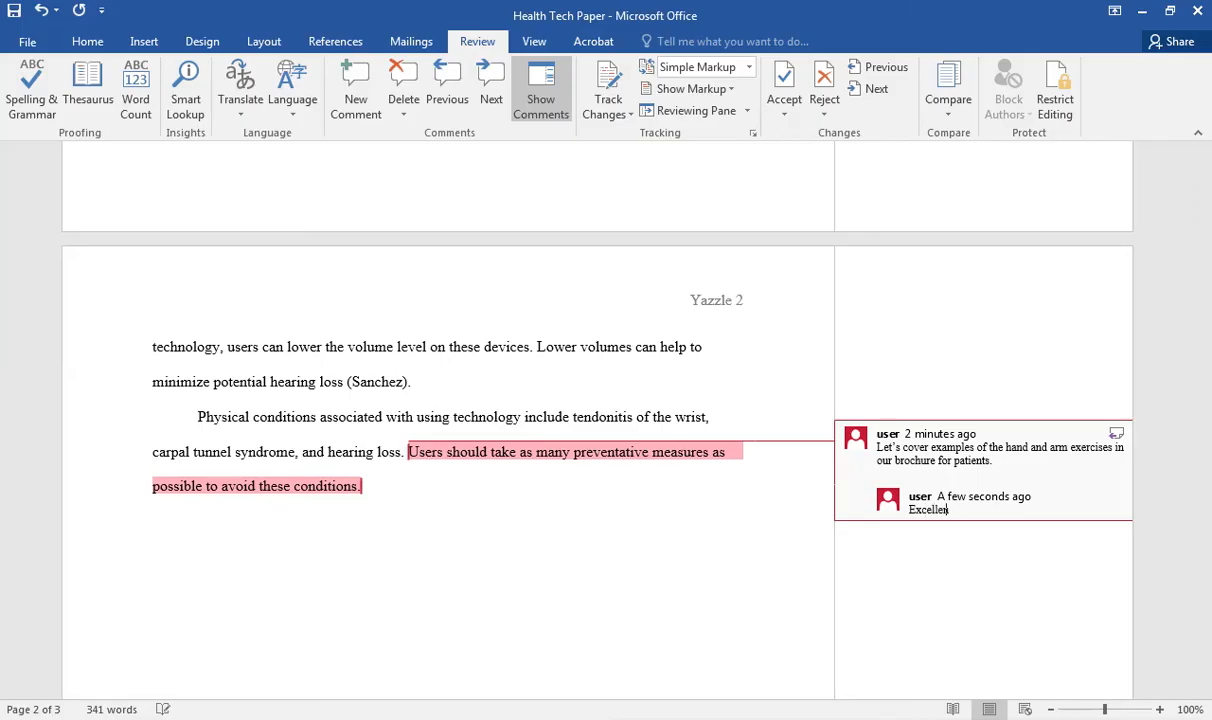
type(" idea!")
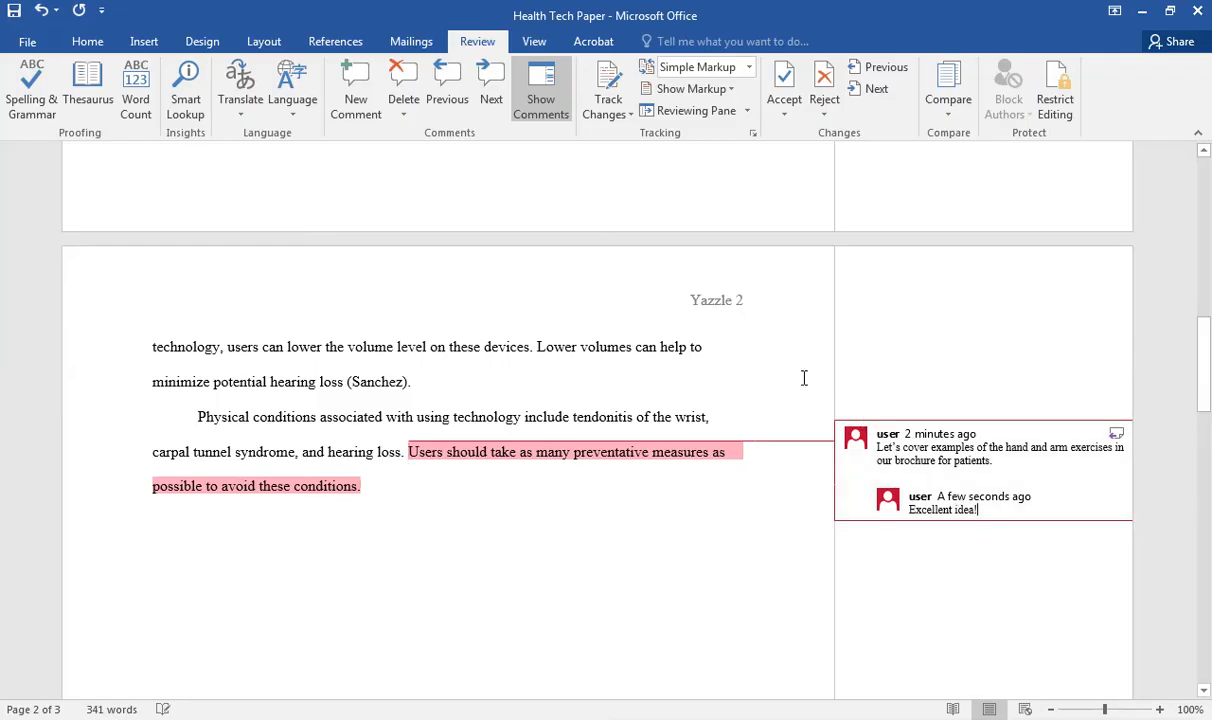
Hide and redisplay the comments, and delete the "Excellent idea!" reply from the page 2 comment
left_click(540, 94)
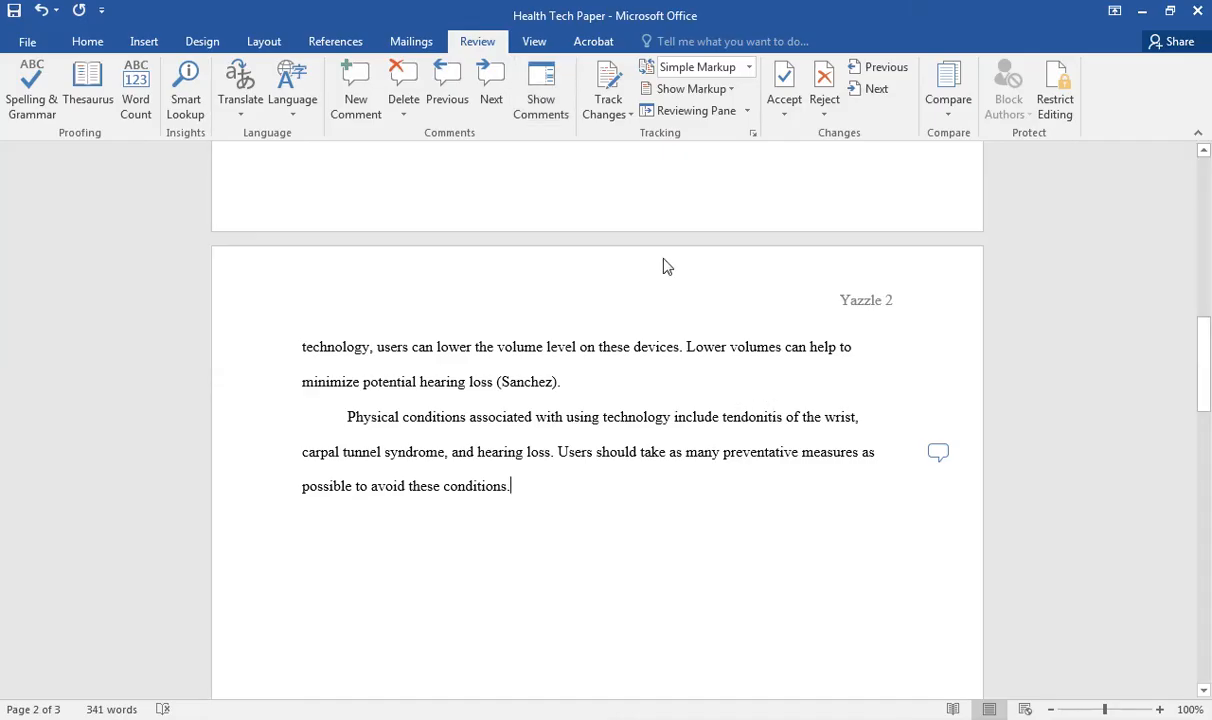
left_click(540, 95)
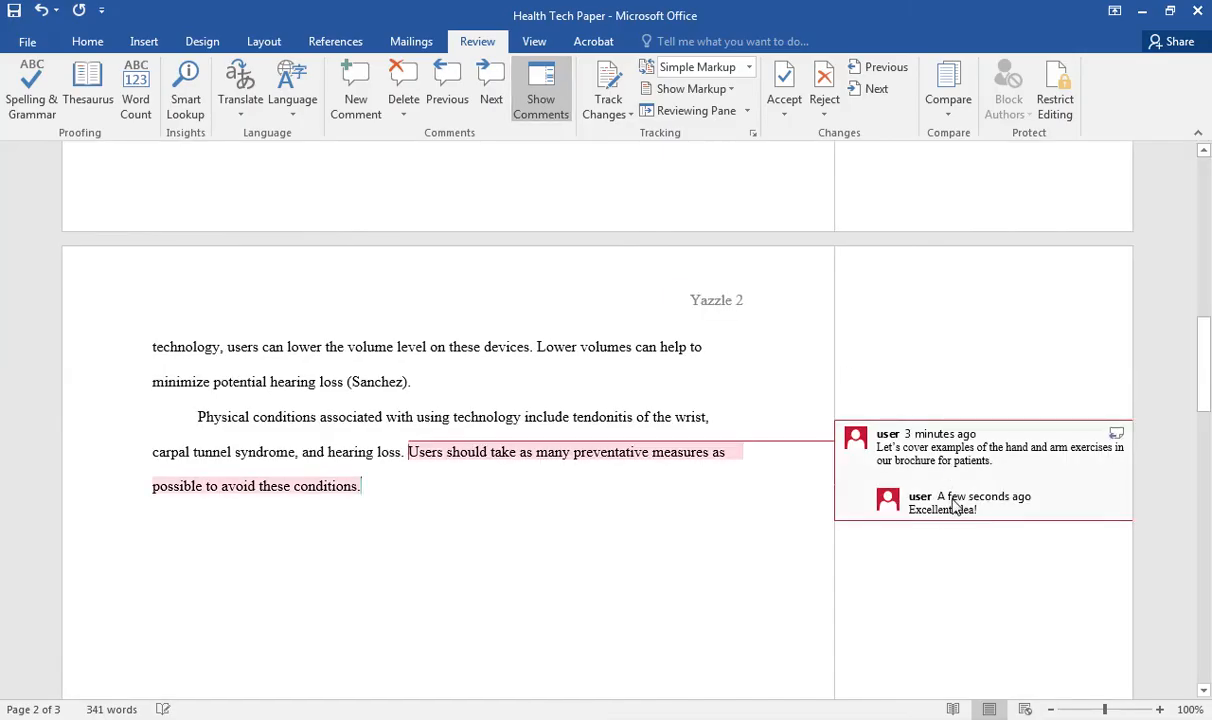
left_click_drag(955, 507, 905, 481)
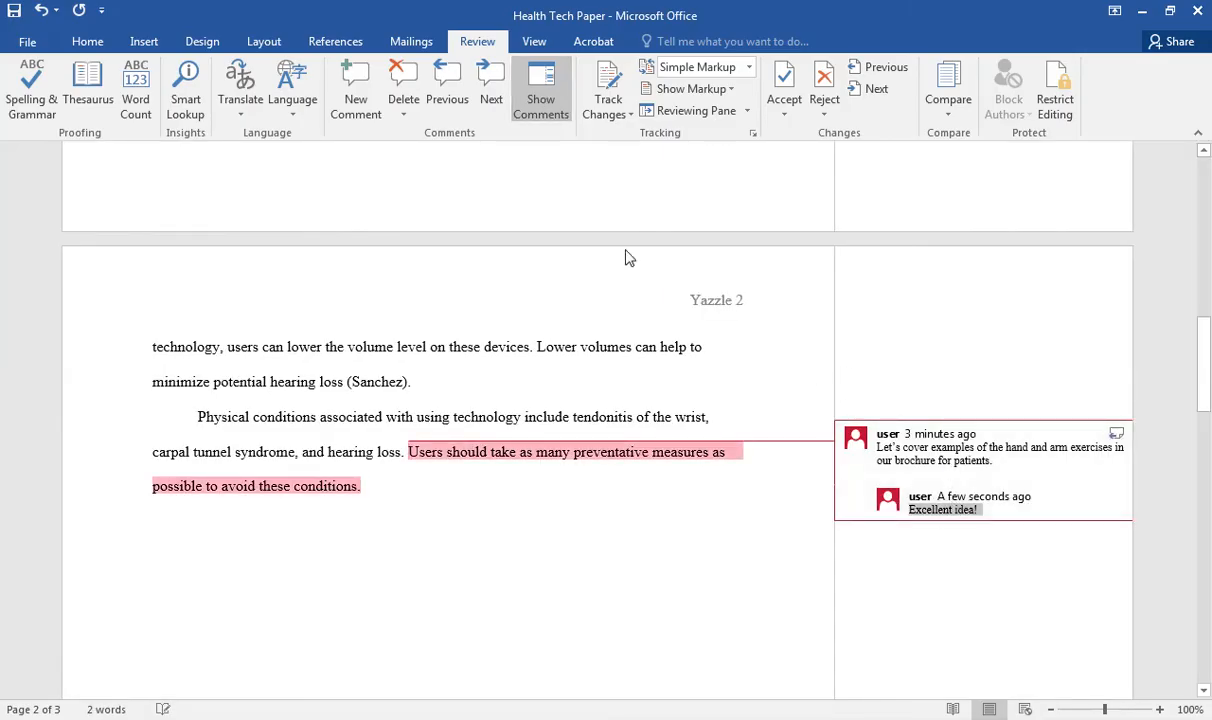
left_click(404, 115)
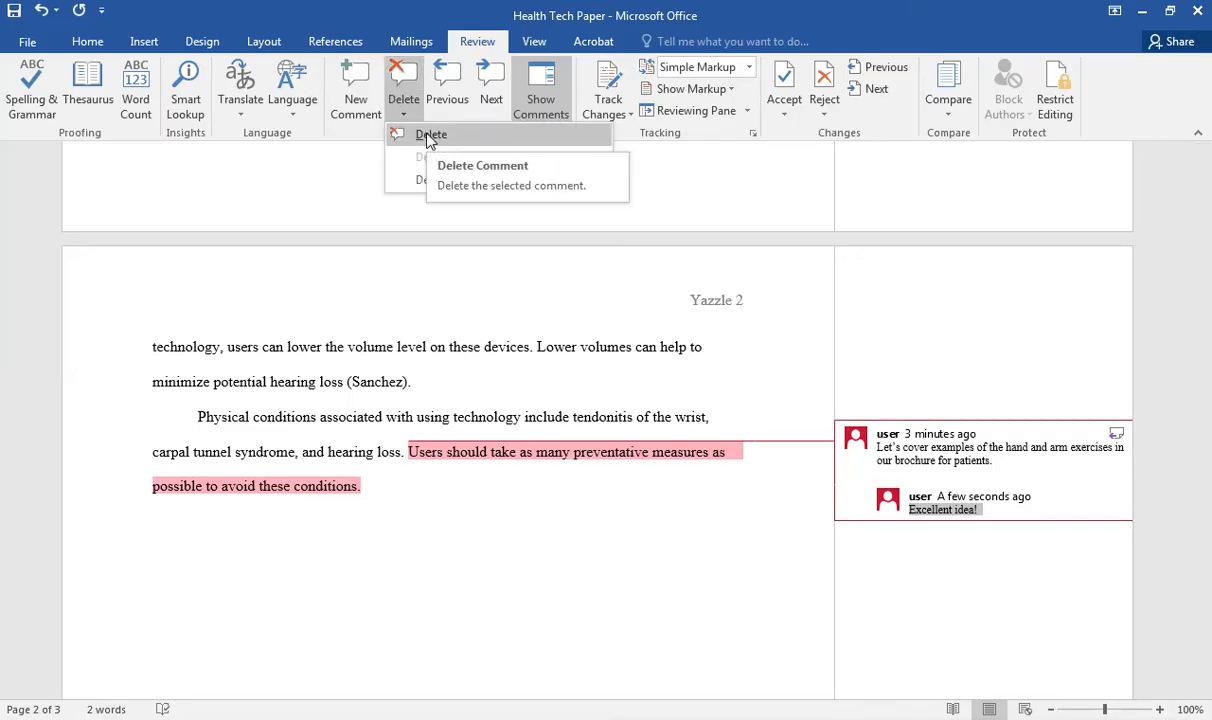
left_click(428, 138)
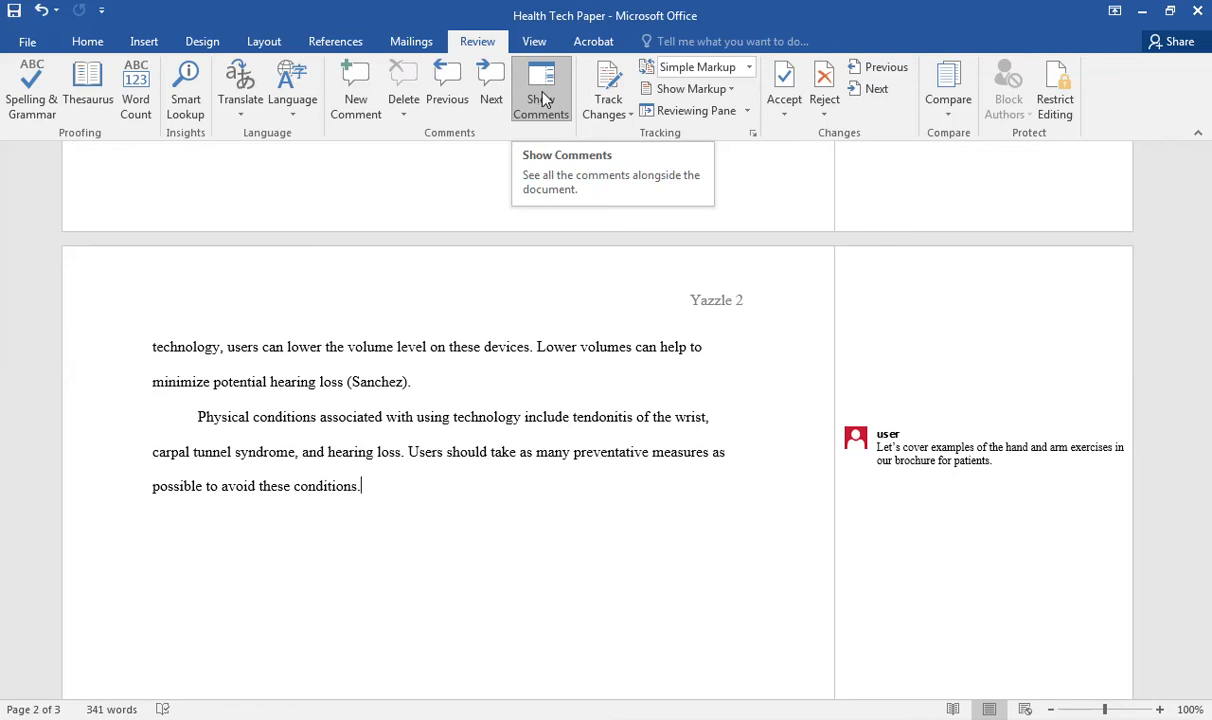
Delete all comments in the document and turn off the Show Comments display
left_click(404, 114)
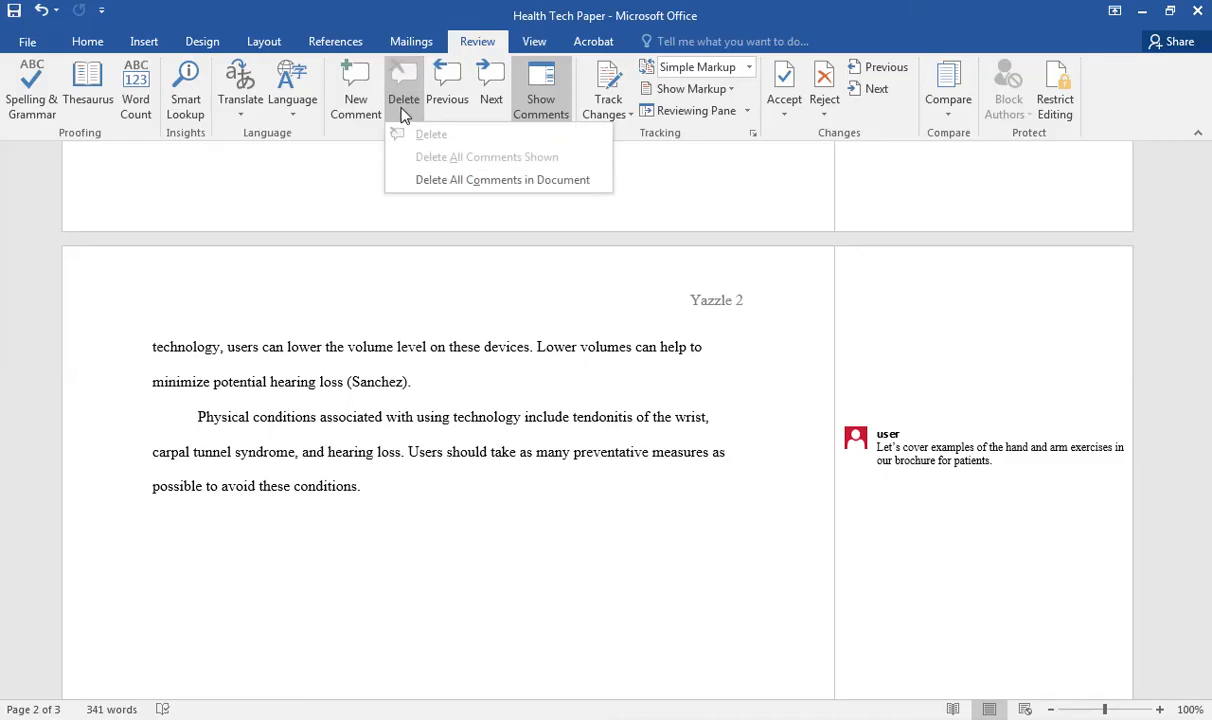
left_click(437, 180)
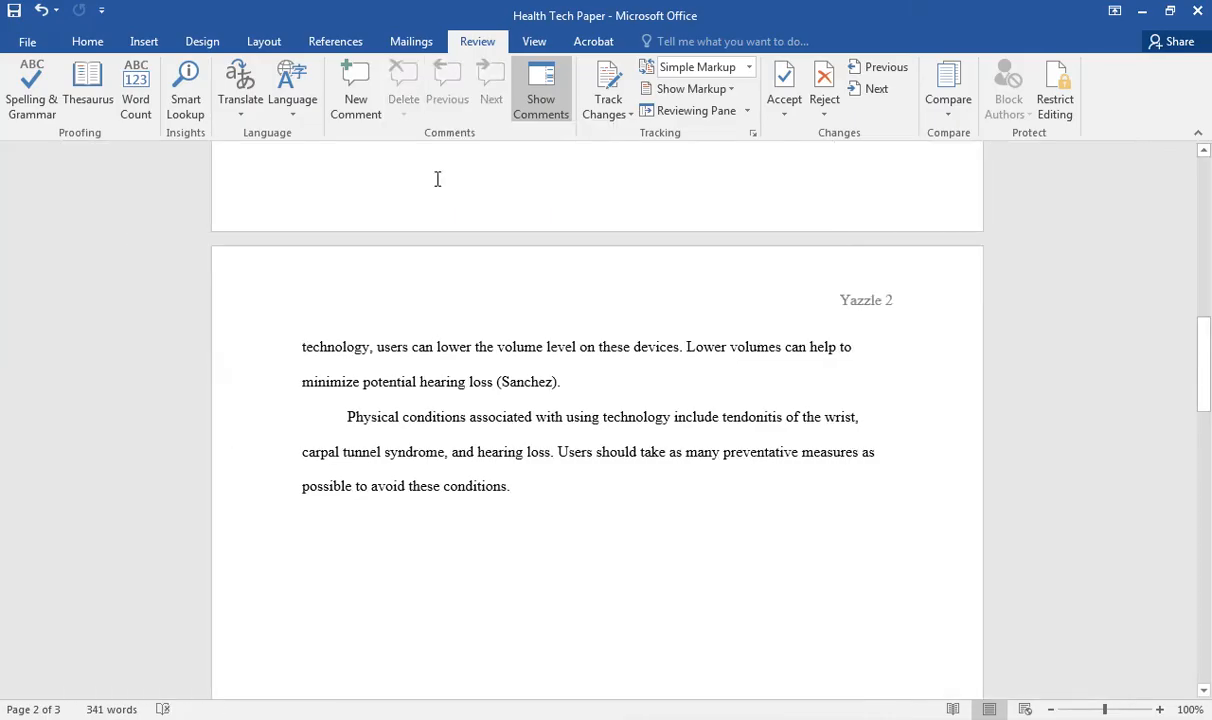
left_click(541, 101)
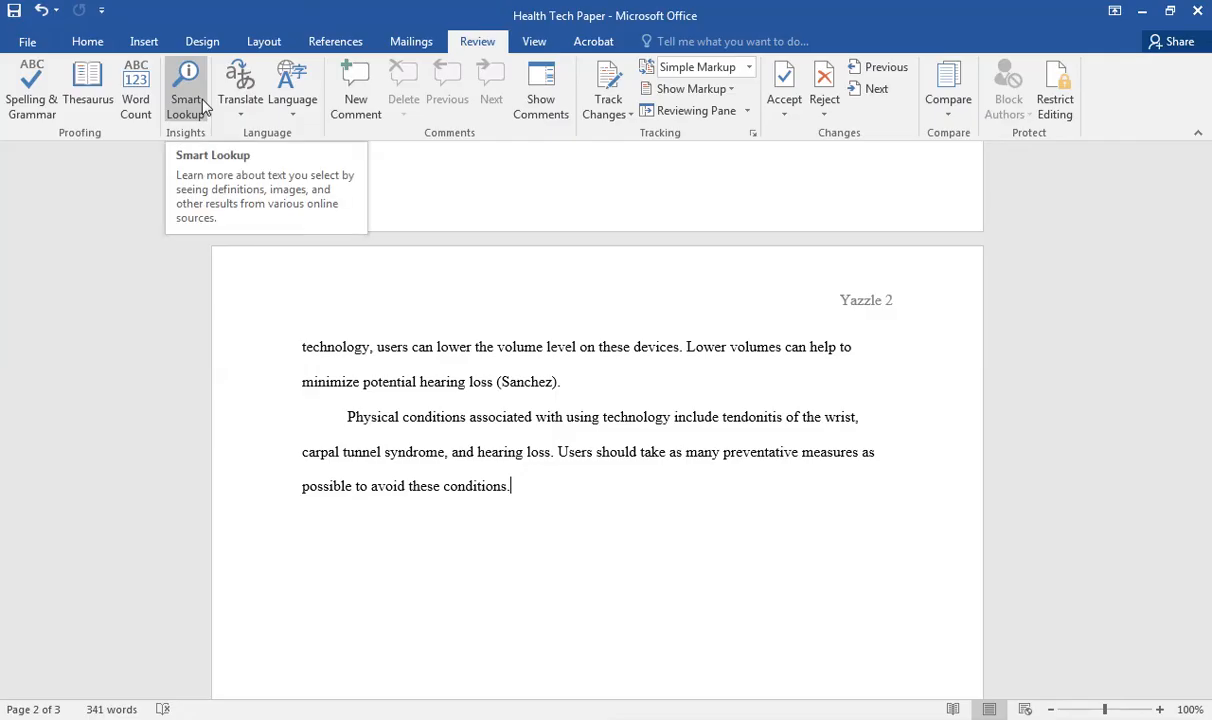
Return to the beginning of the Health Tech Paper and save the document
key("ctrl+Home")
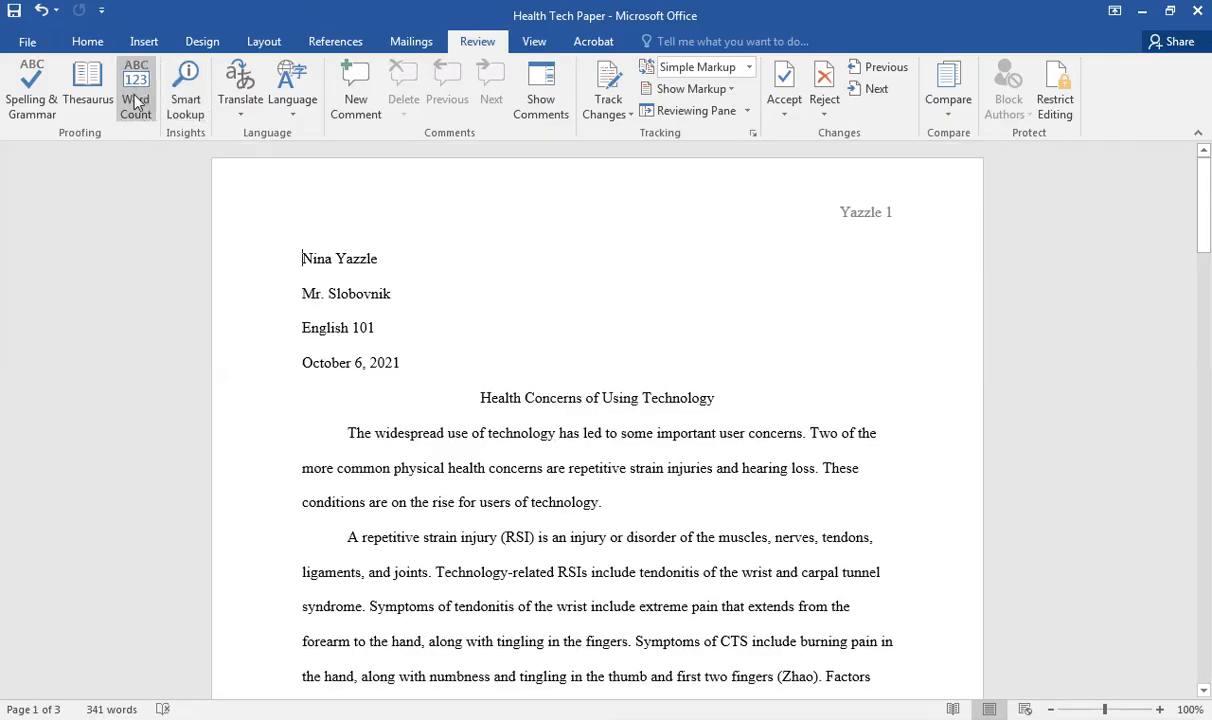
left_click(14, 16)
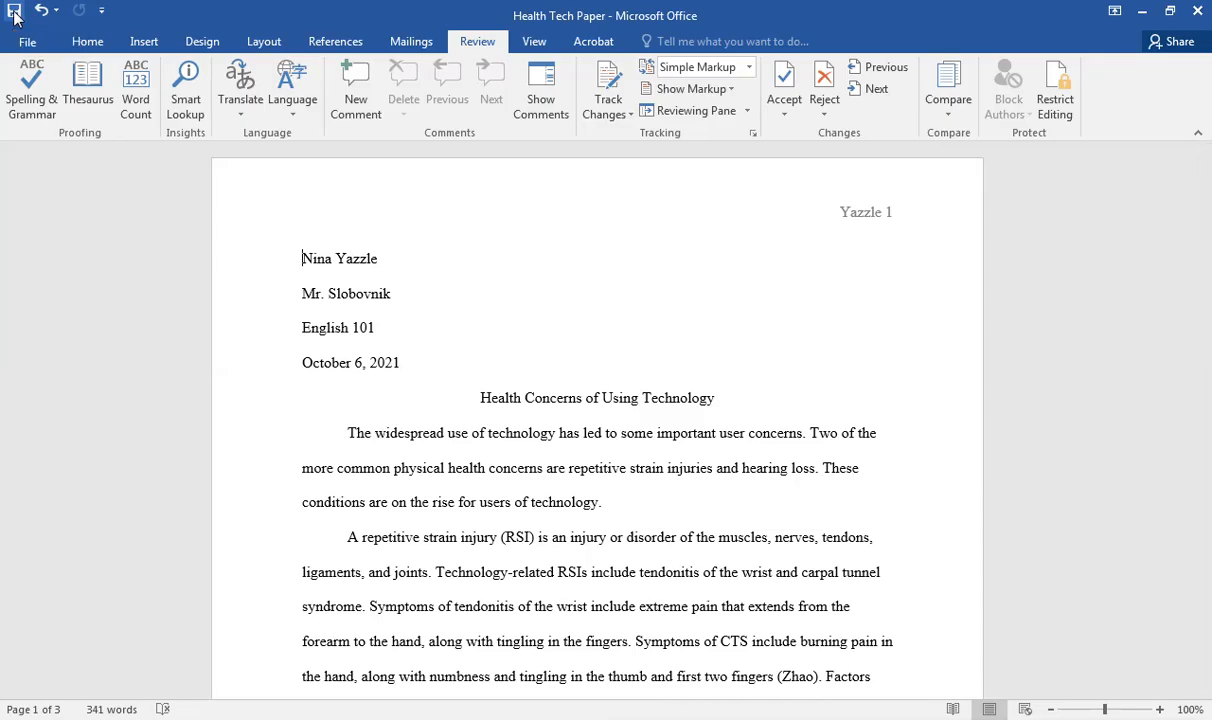